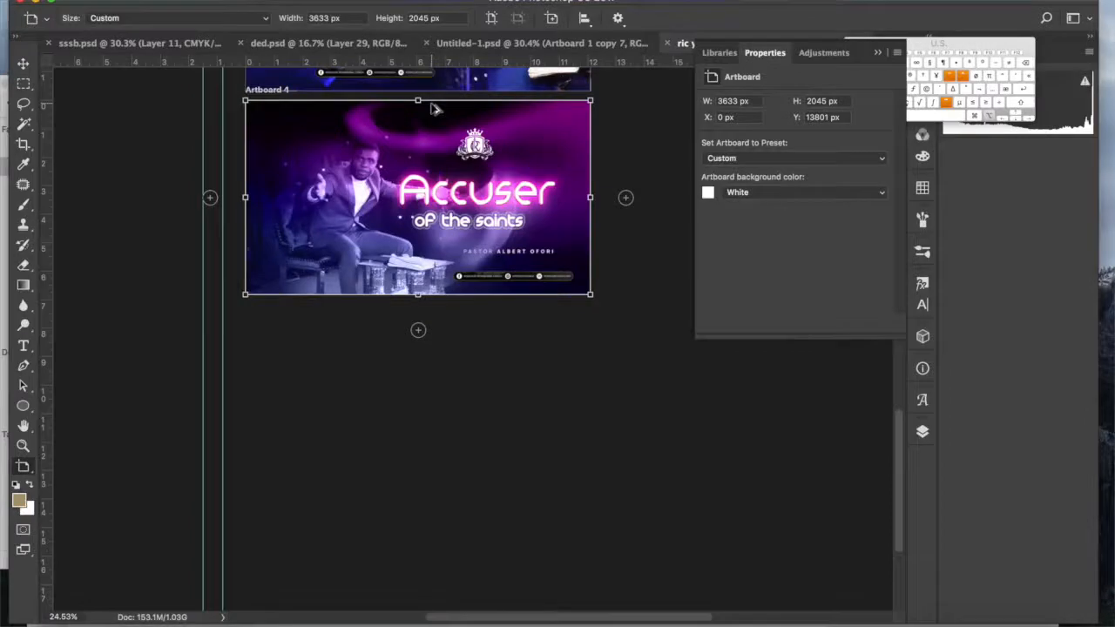
Step: Duplicate Artboard 4 below the original and strip the seated speaker and purple lighting from the copy
left_click_drag(434, 320, 435, 372)
key("v")
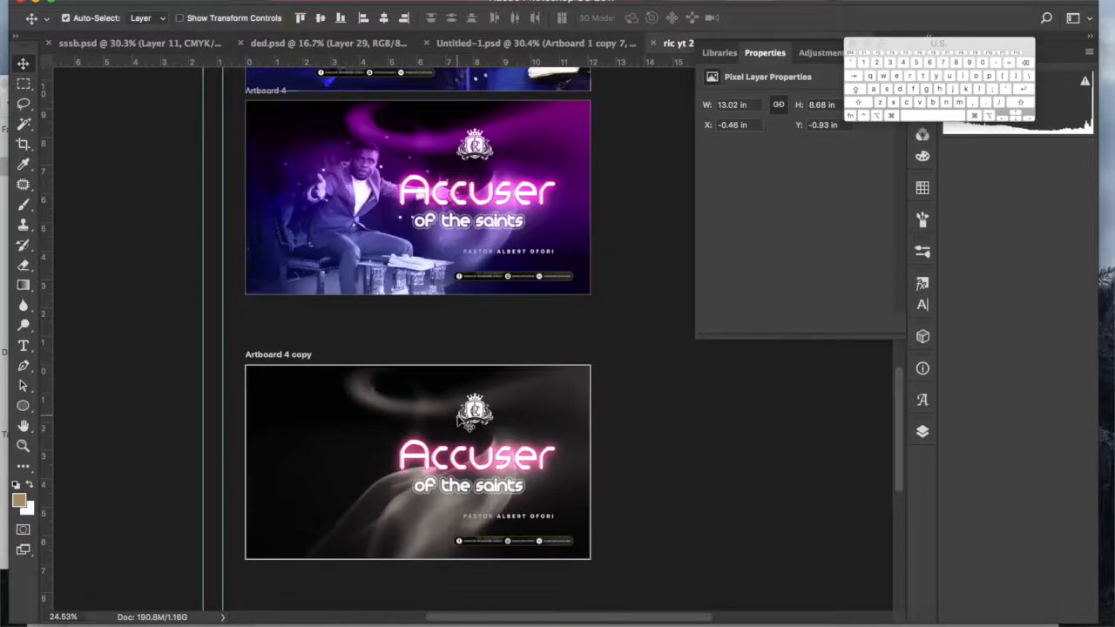
Step: Switch to the Brave browser and go back to the "broken big rock wallpaper" image results
left_click(783, 615)
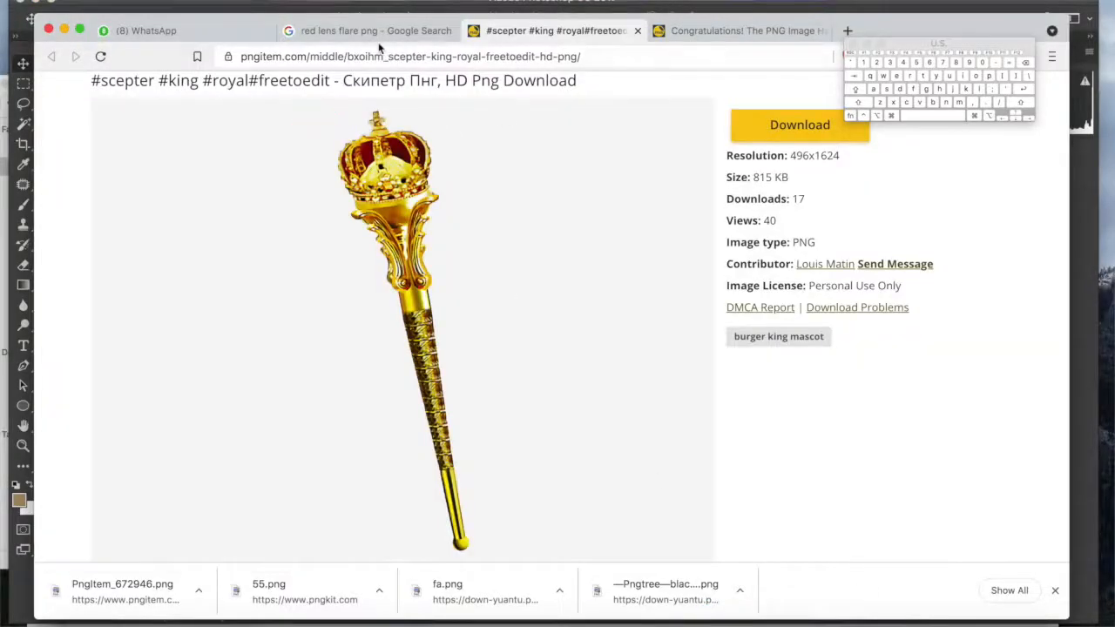
left_click(380, 35)
left_click(51, 56)
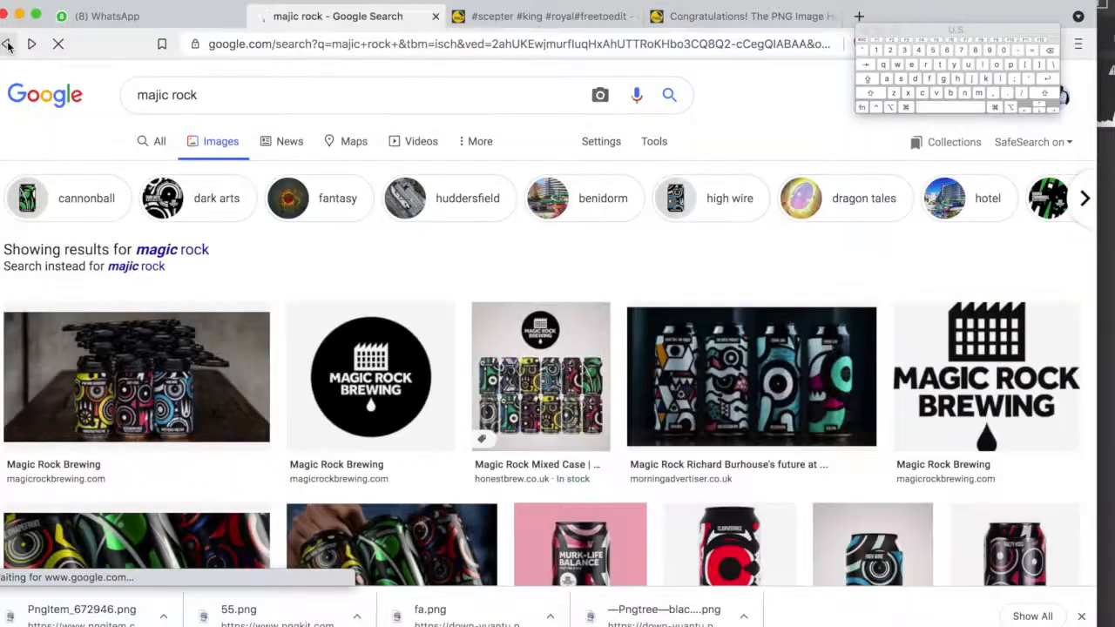
left_click(8, 44)
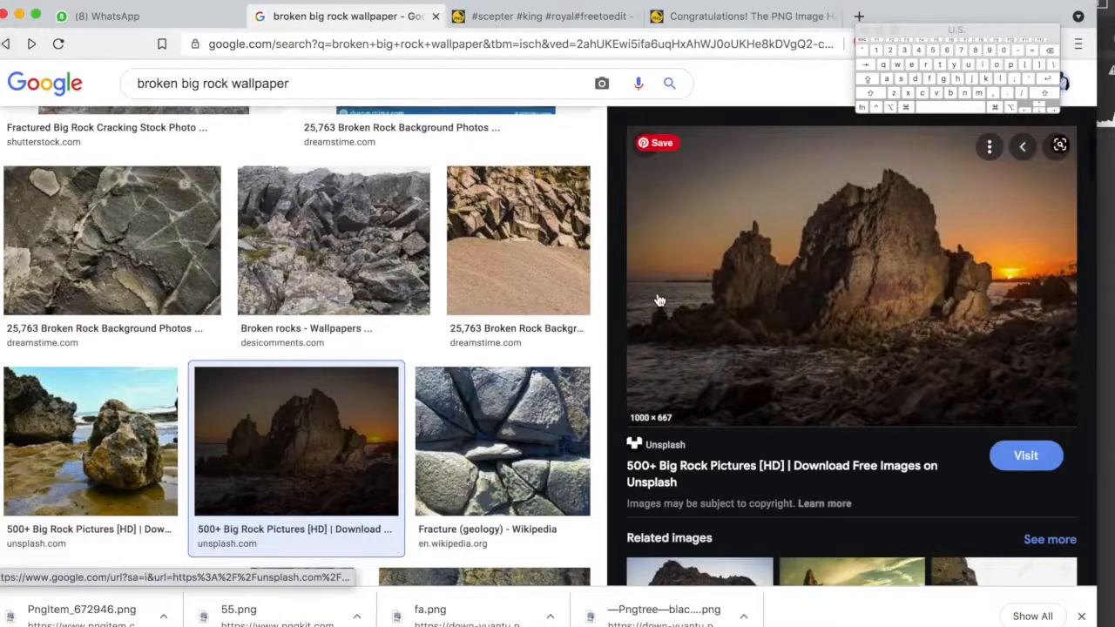
Step: Open the related Pfeiffer Beach Big Sur rock wallpaper from Pixelz and copy the image
right_click(819, 351)
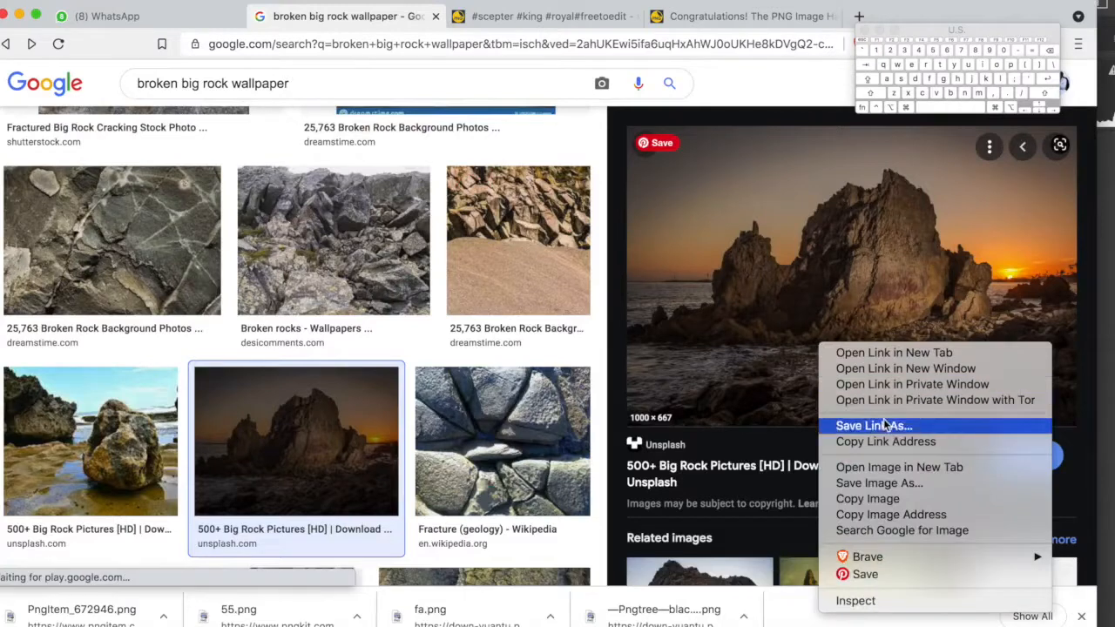
left_click(757, 371)
scroll(797, 392, "down", 4)
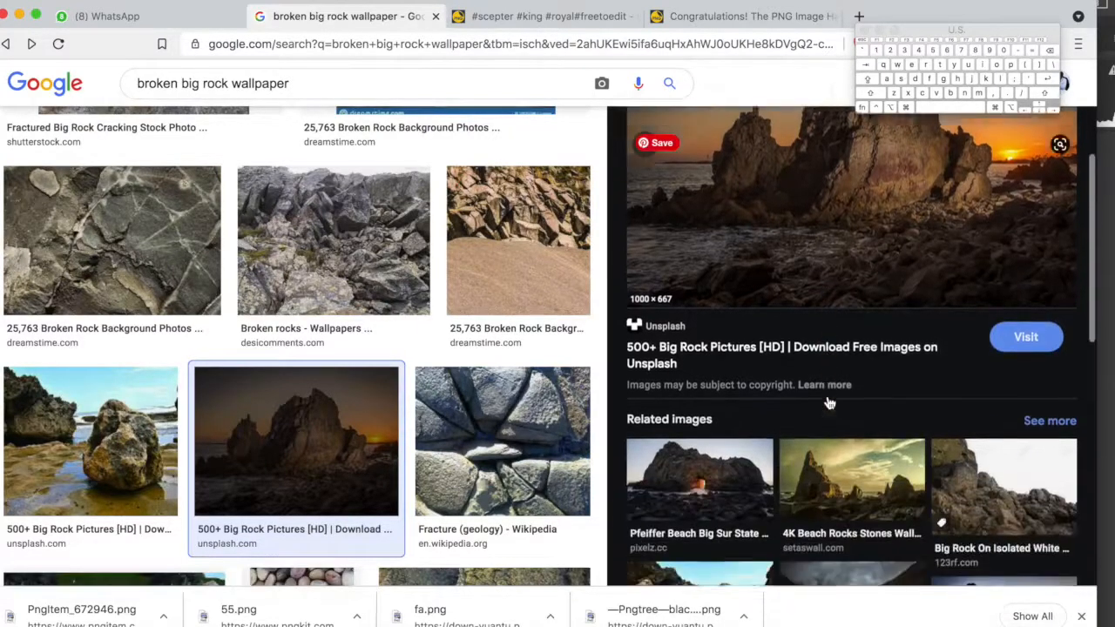
scroll(742, 405, "down", 1)
left_click(713, 433)
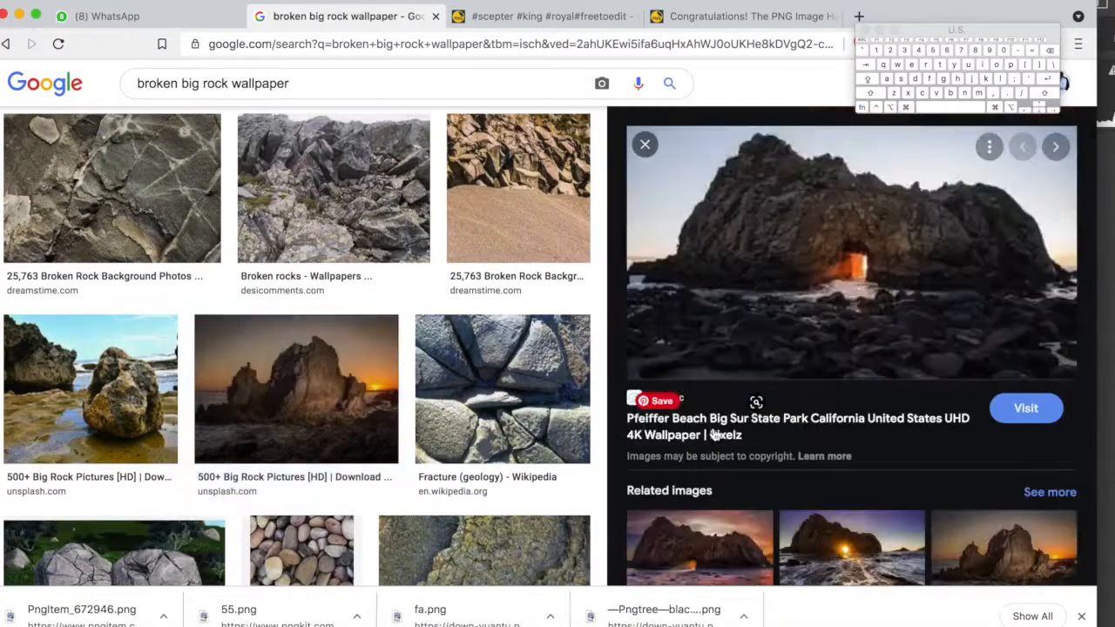
right_click(768, 243)
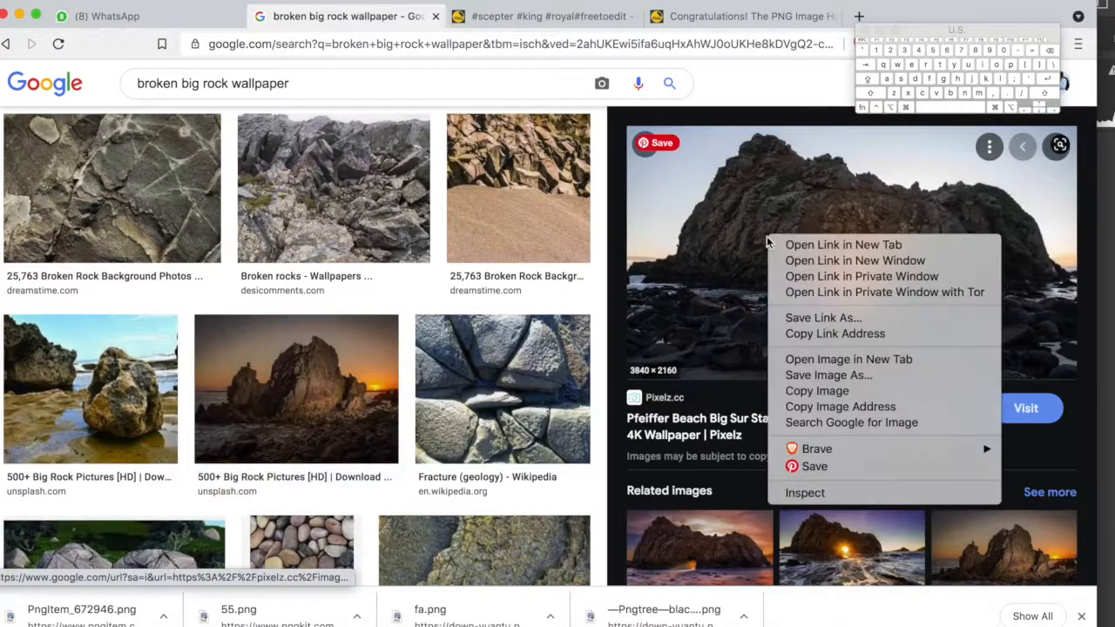
left_click(812, 392)
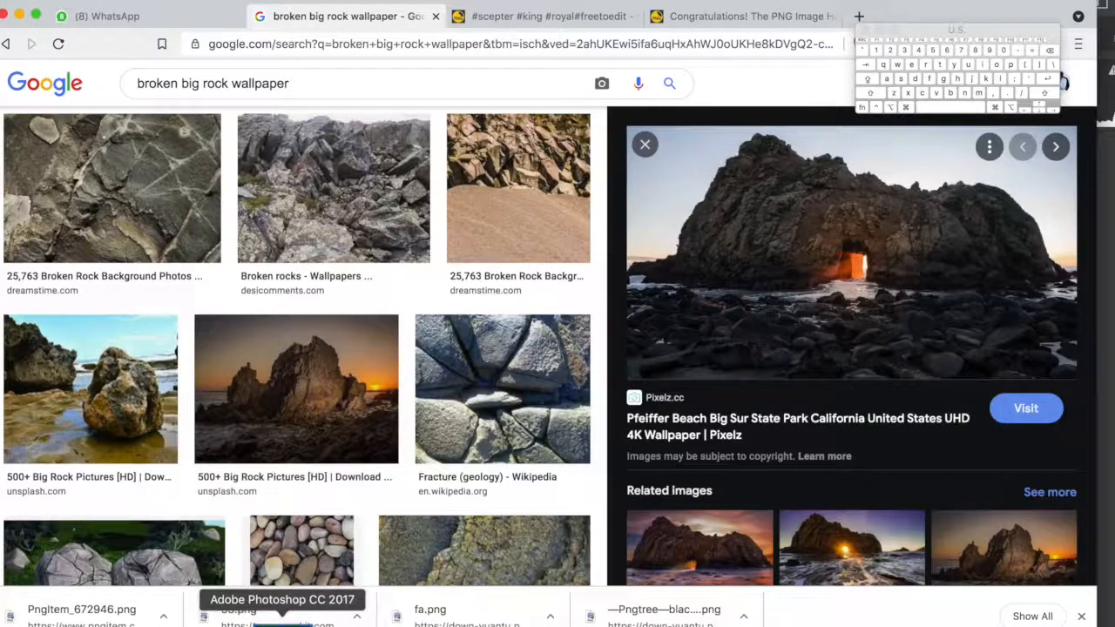
Step: Switch to Photoshop, paste the rock image behind the text on Artboard 4 copy and scale it to about 12.55 by 6.87 in
left_click(282, 620)
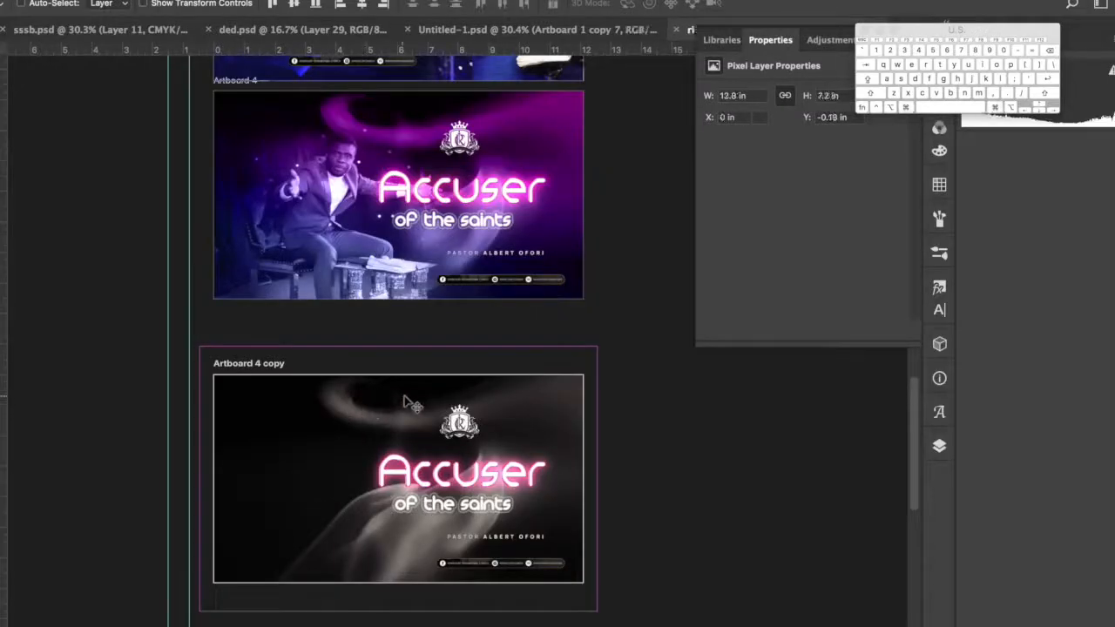
key("super+v")
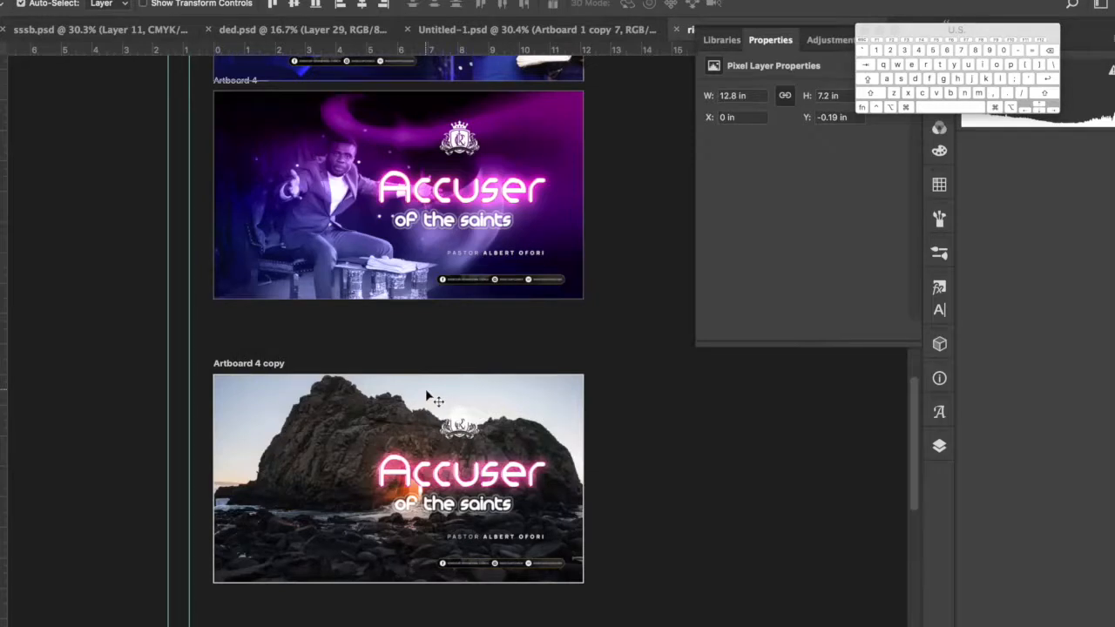
key("super+t")
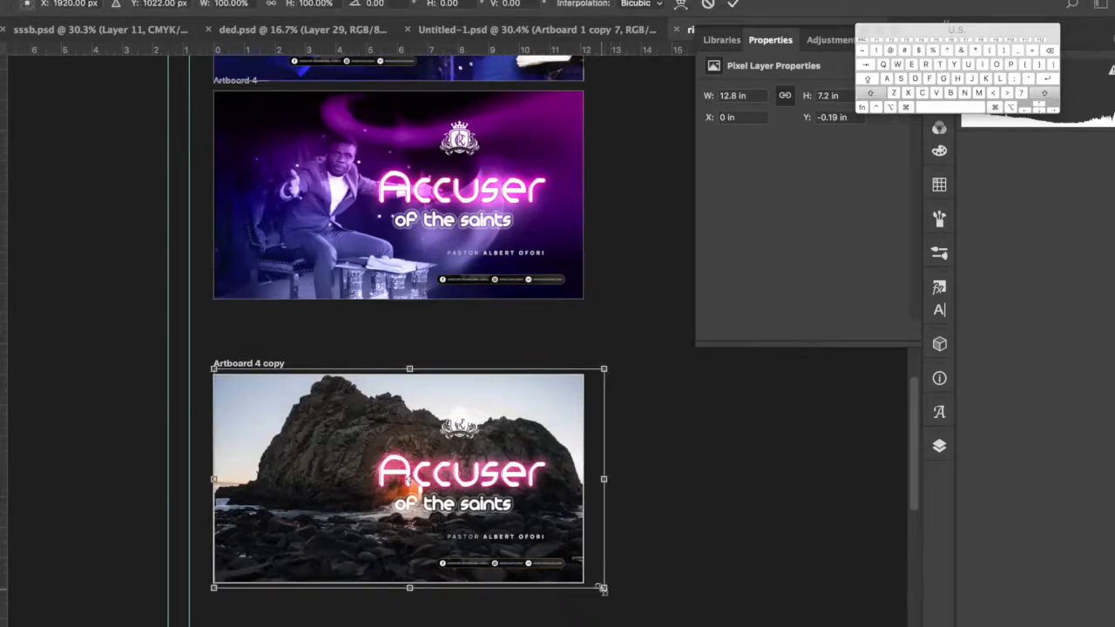
left_click_drag(589, 586, 592, 580)
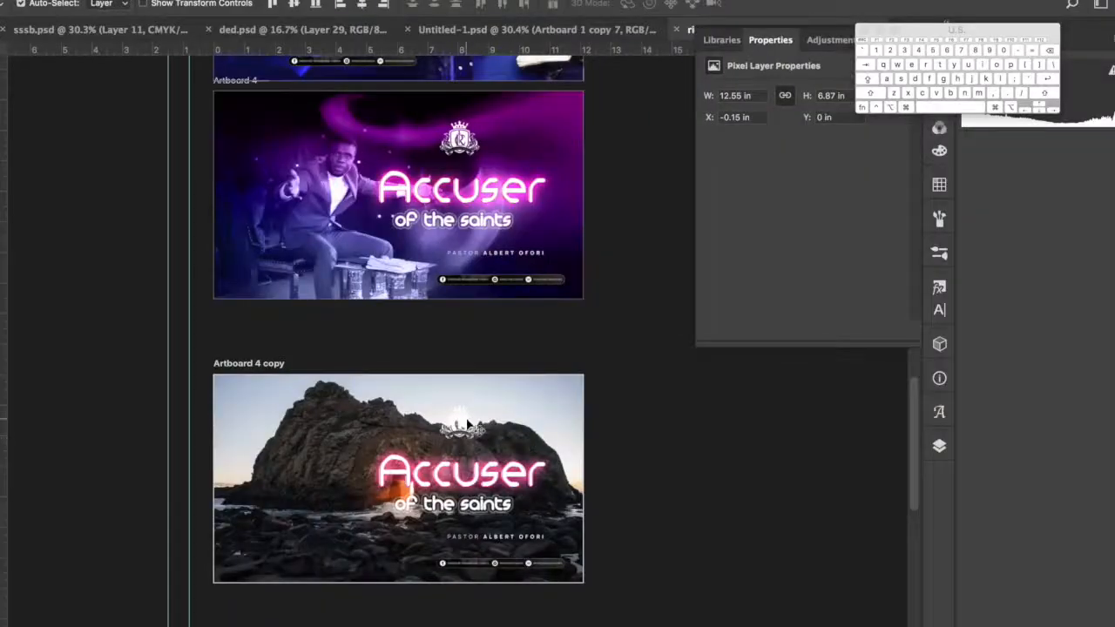
Step: Move the crest logo on Artboard 4 copy into the artboard's upper-right corner and hide its Color Overlay effect
left_click_drag(468, 424, 562, 411)
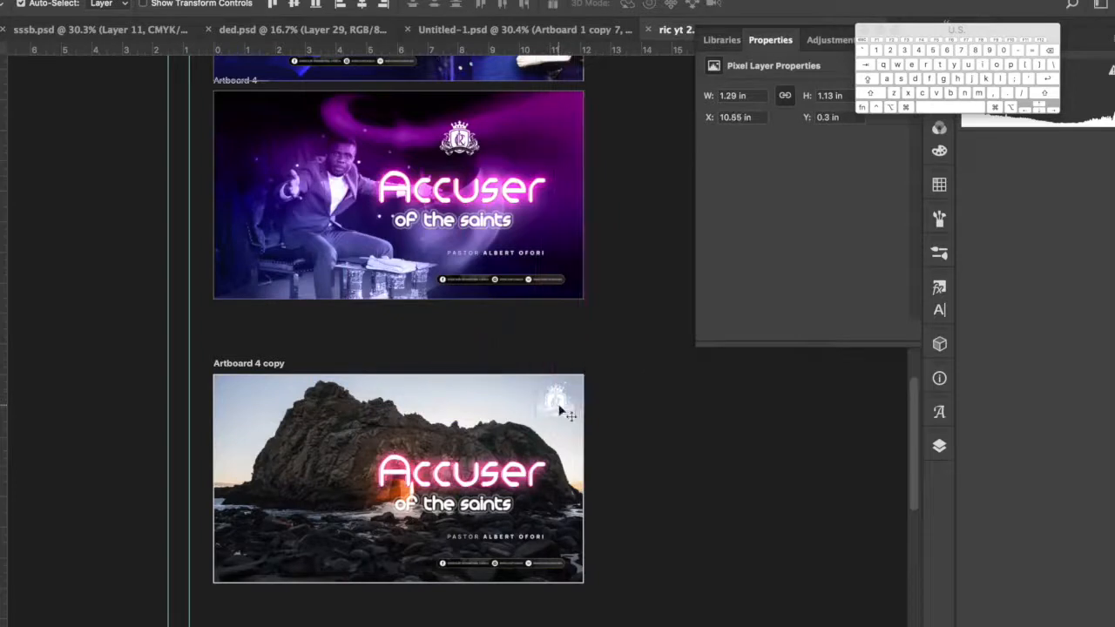
left_click(939, 446)
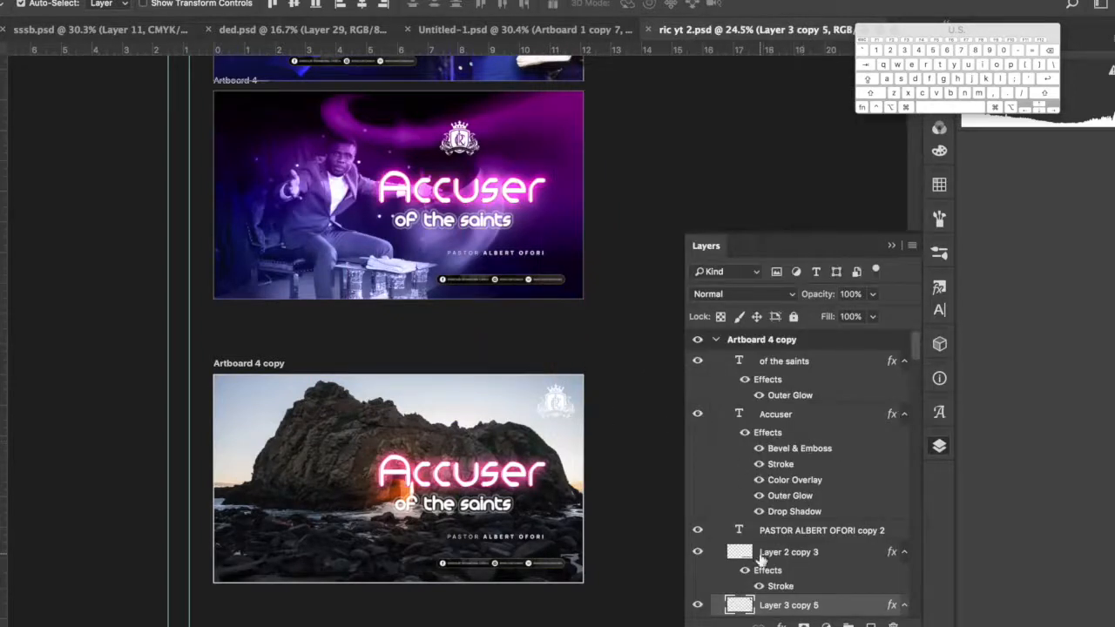
scroll(762, 560, "down", 5)
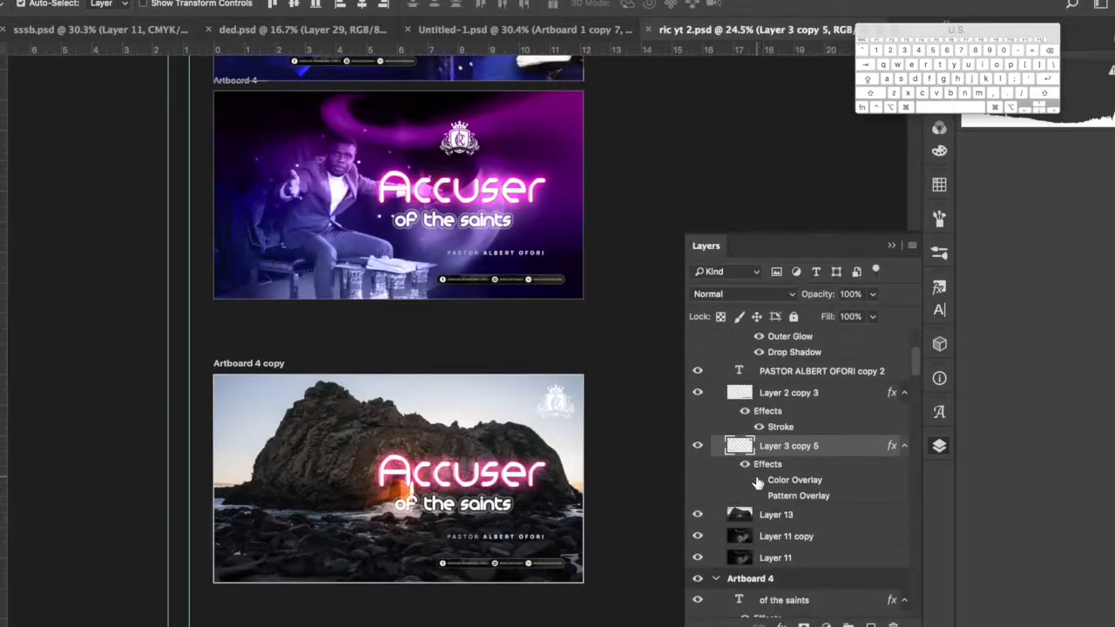
left_click(758, 480)
left_click_drag(557, 403, 551, 406)
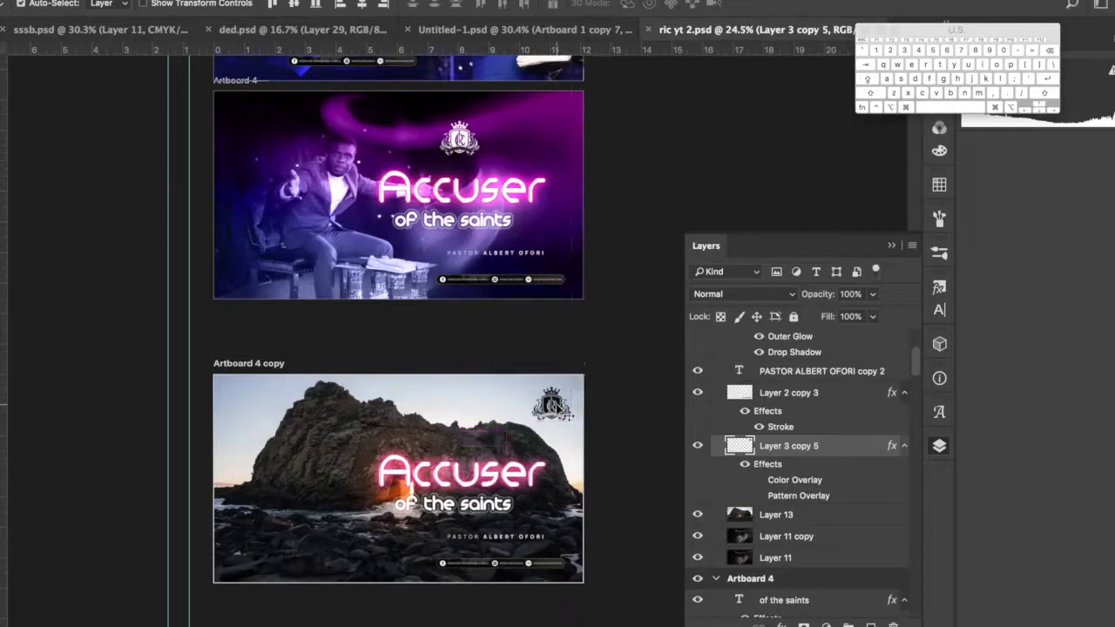
left_click(464, 474)
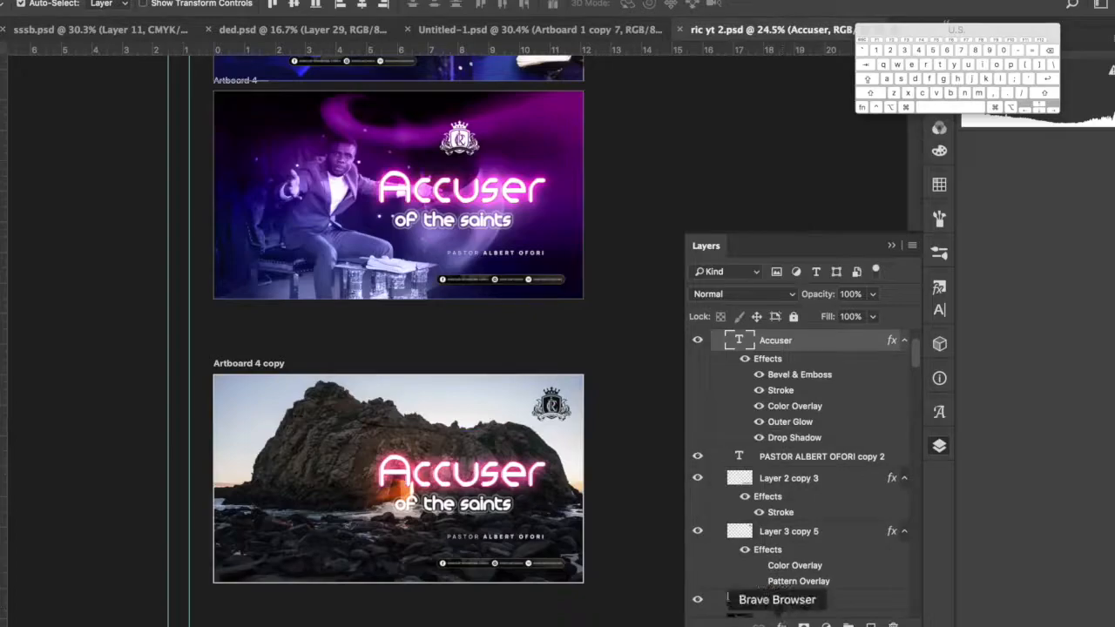
Step: Switch to the browser, locate the downloaded scepter file PngItem_672946.png on the Desktop and open it in Photoshop CC 2017
left_click(782, 620)
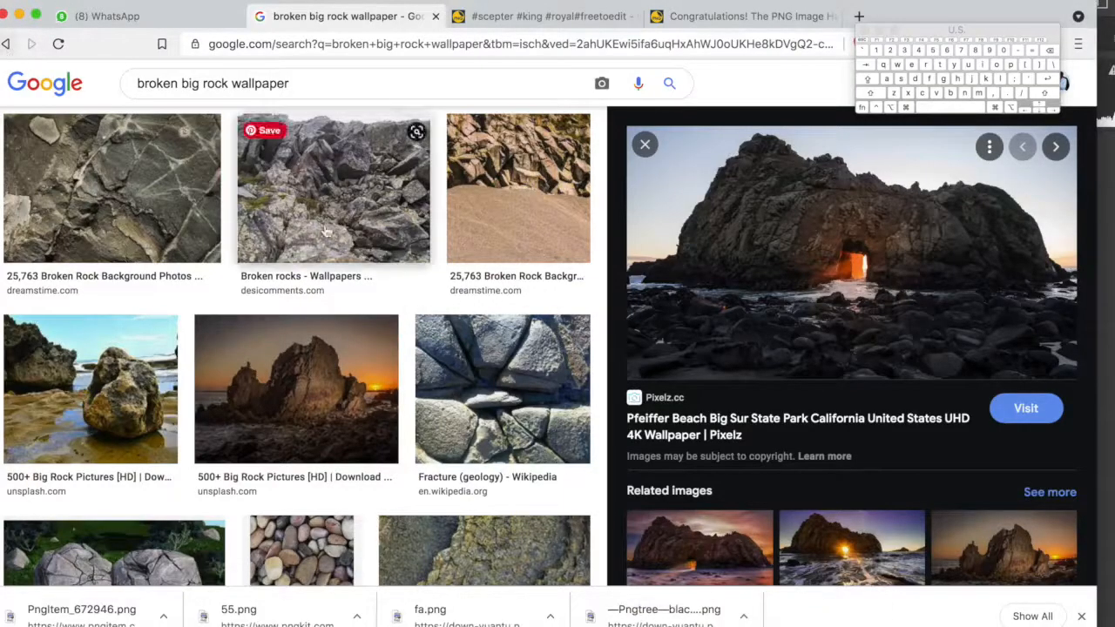
left_click(556, 16)
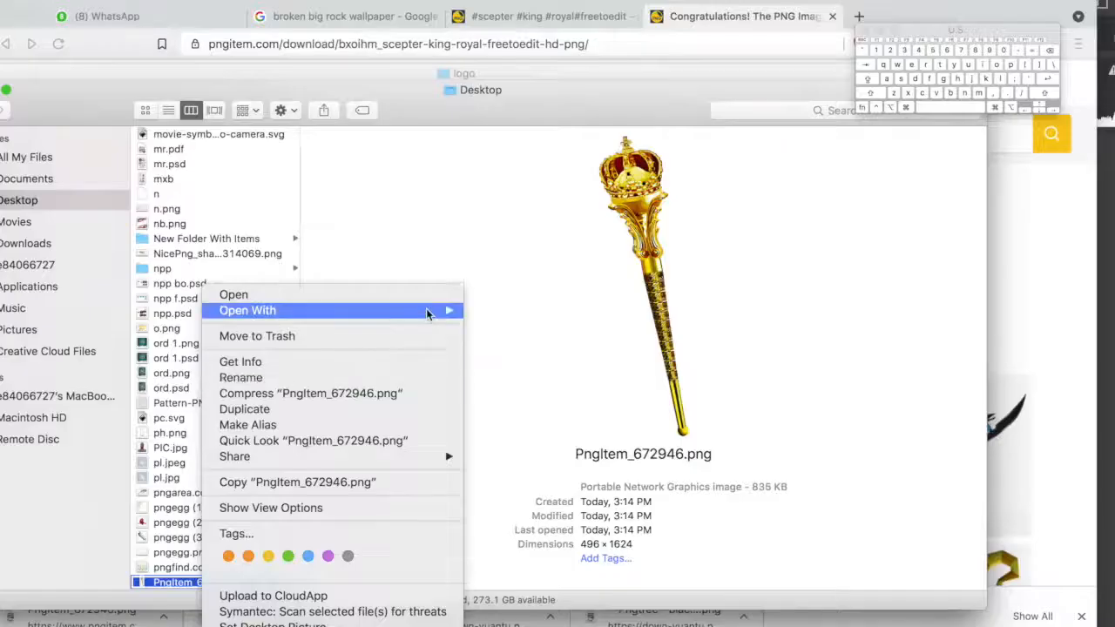
mouse_move(426, 309)
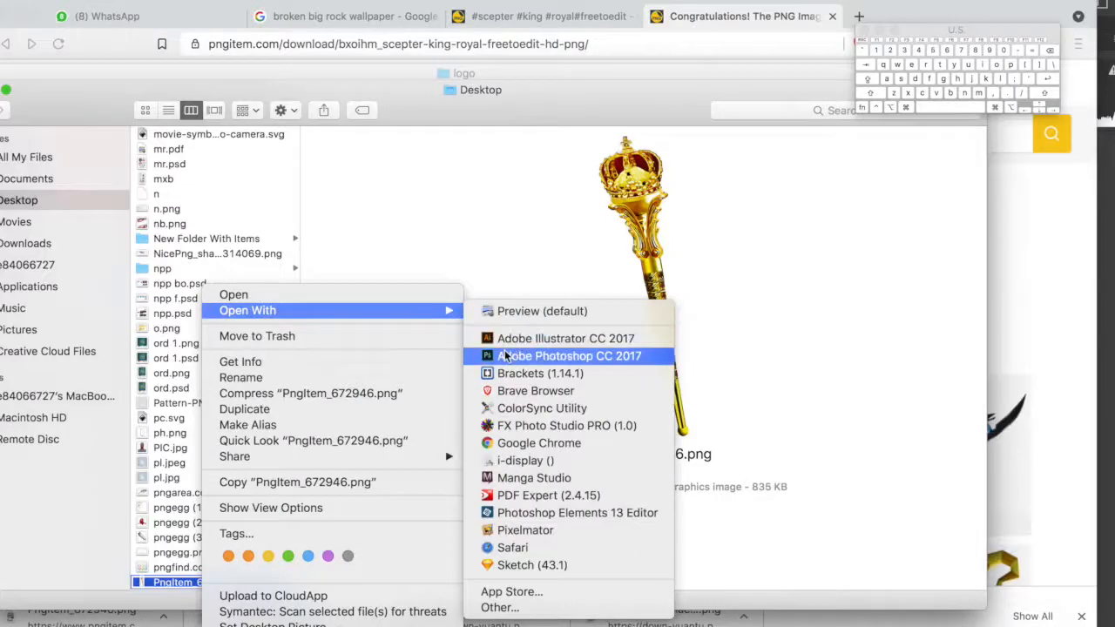
left_click(505, 356)
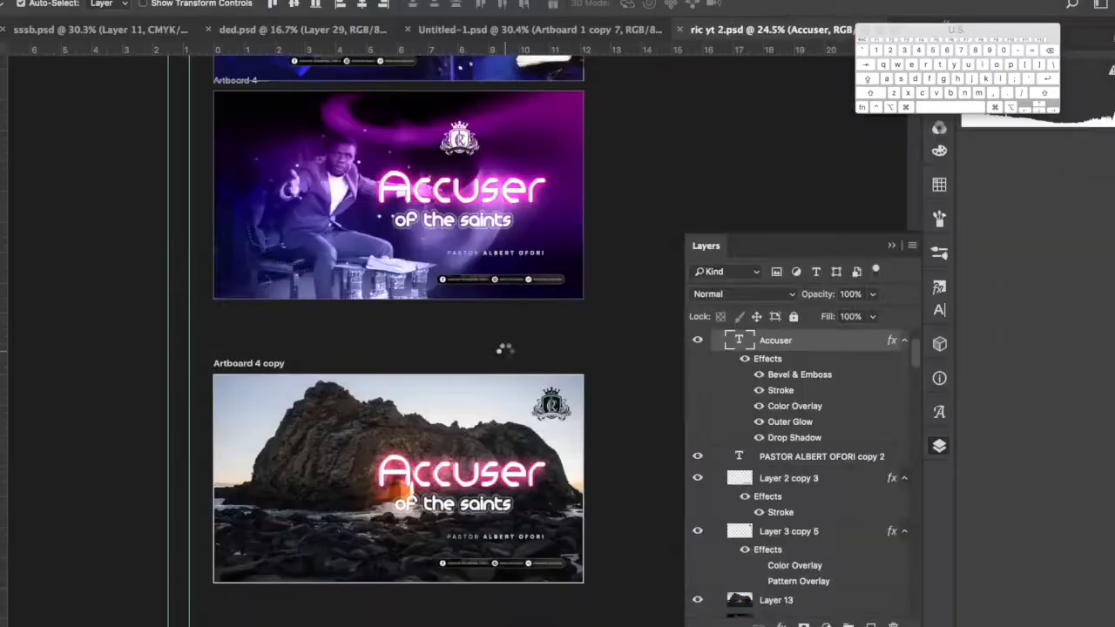
Step: Cut the scepter out of PngItem_672946.png, close that file and paste the scepter above the rock layer in Artboard 4 copy
key("super+a")
key("super+x")
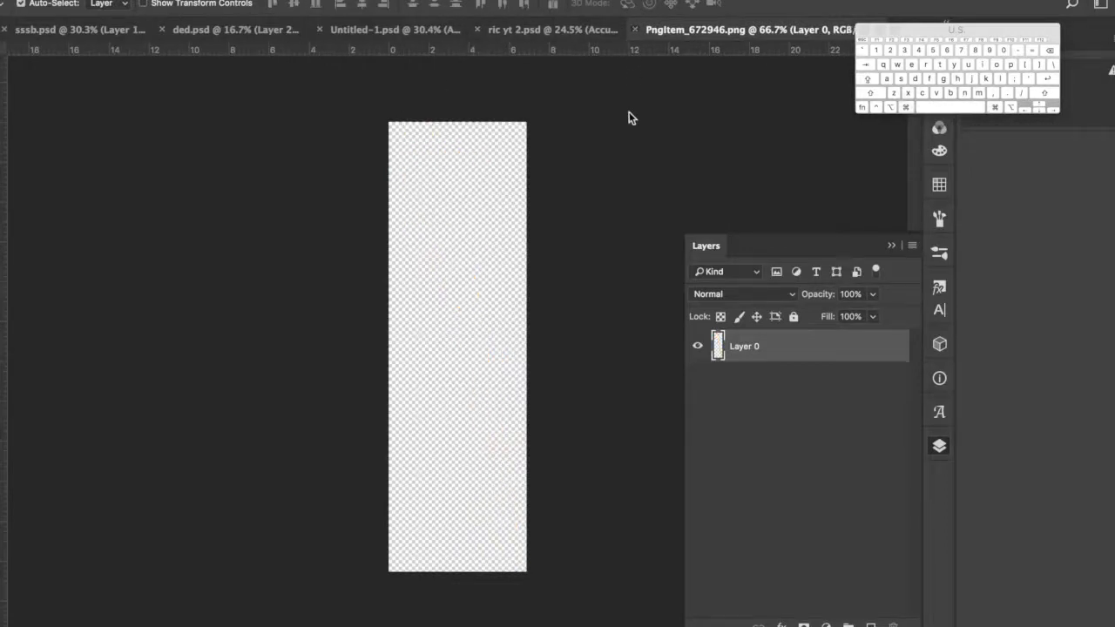
key("super+w")
left_click(513, 214)
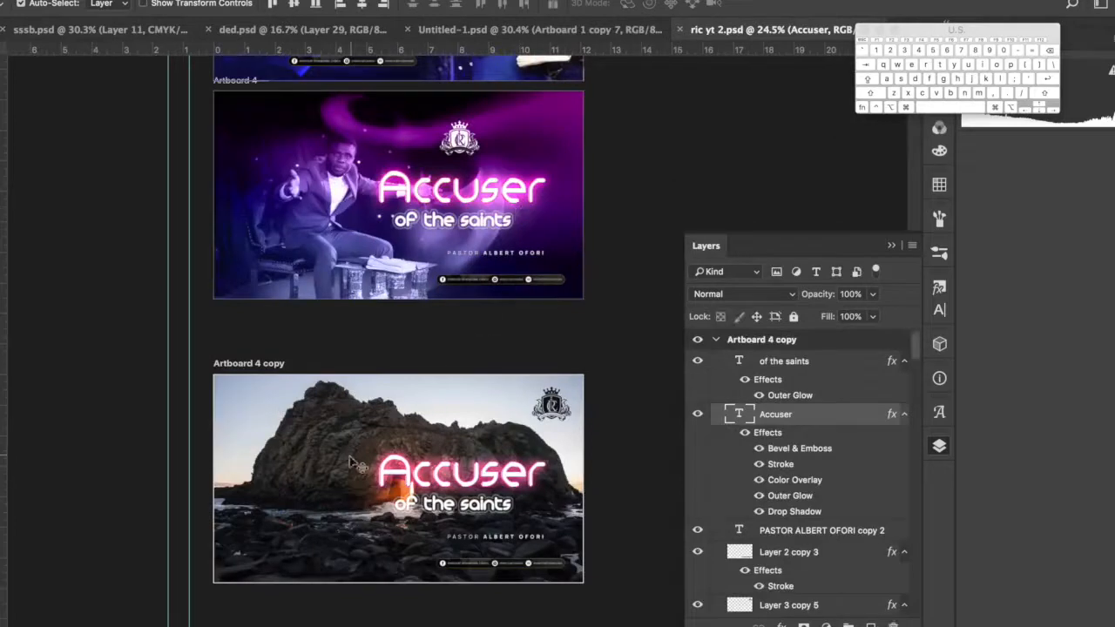
left_click(356, 463)
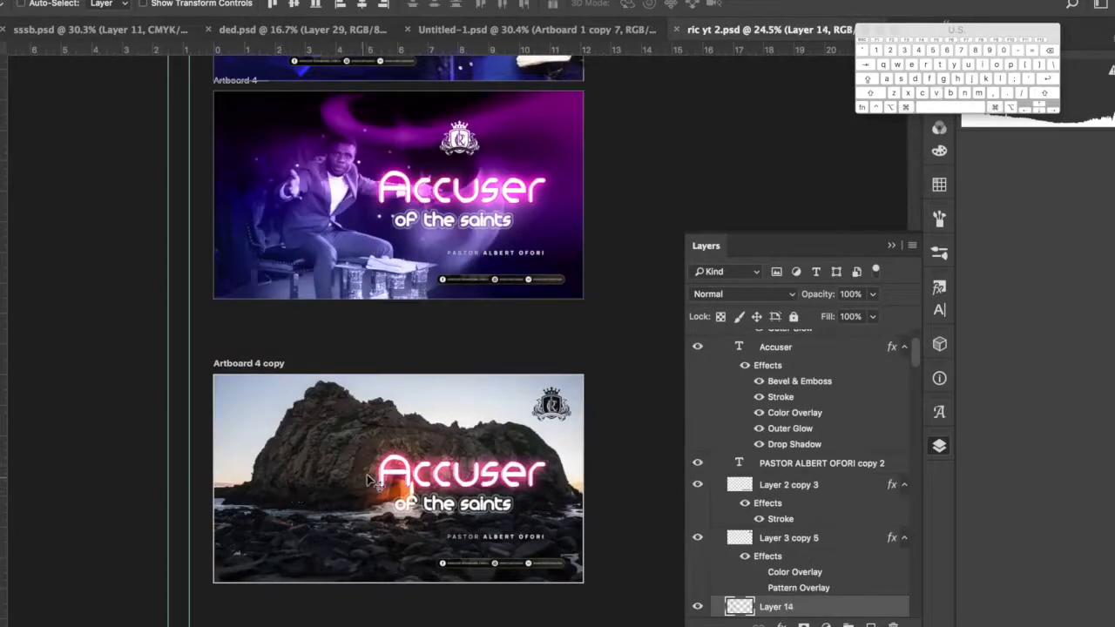
key("super+v")
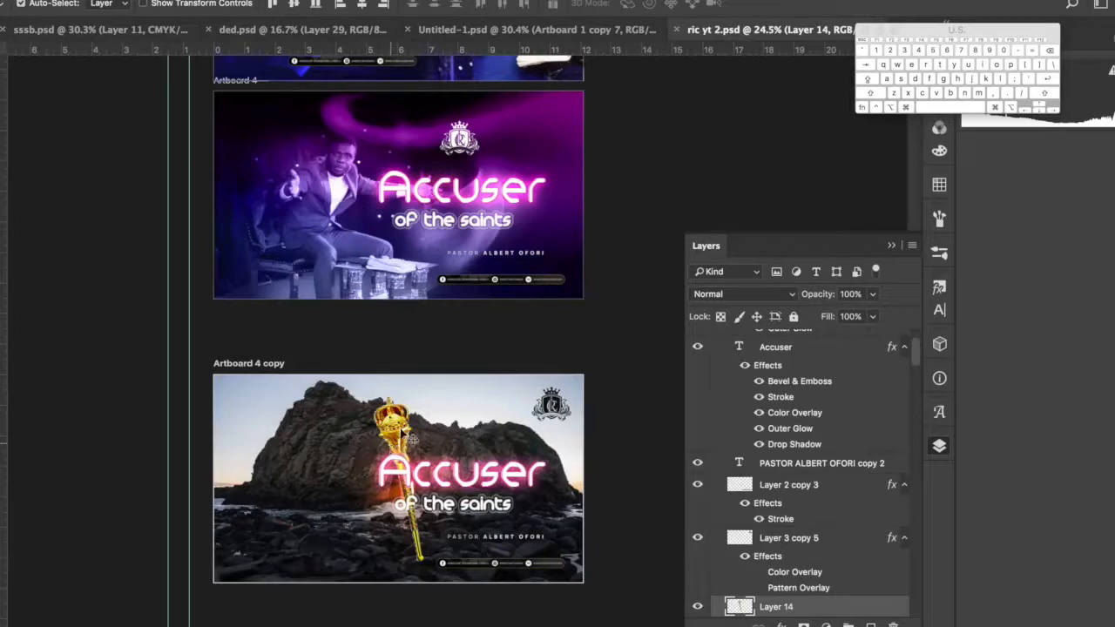
Step: Place the scepter to the left of the Accuser title, rotated to about -9.36° and scaled to 97.52% height
left_click_drag(423, 435, 560, 444)
key("super+t")
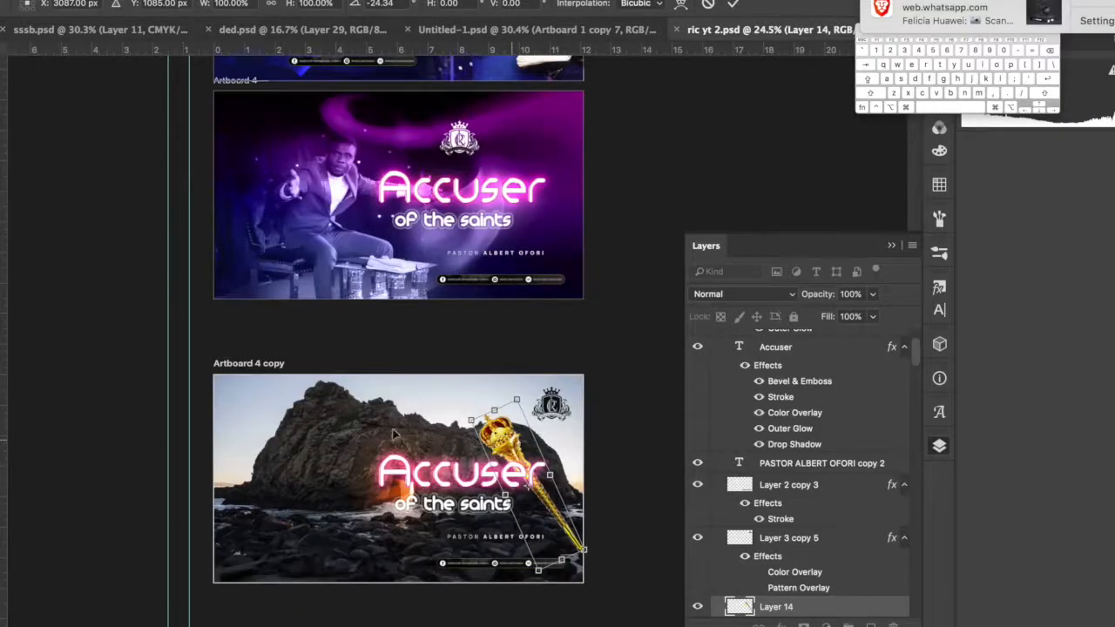
left_click_drag(319, 444, 309, 441)
left_click_drag(325, 397, 317, 397)
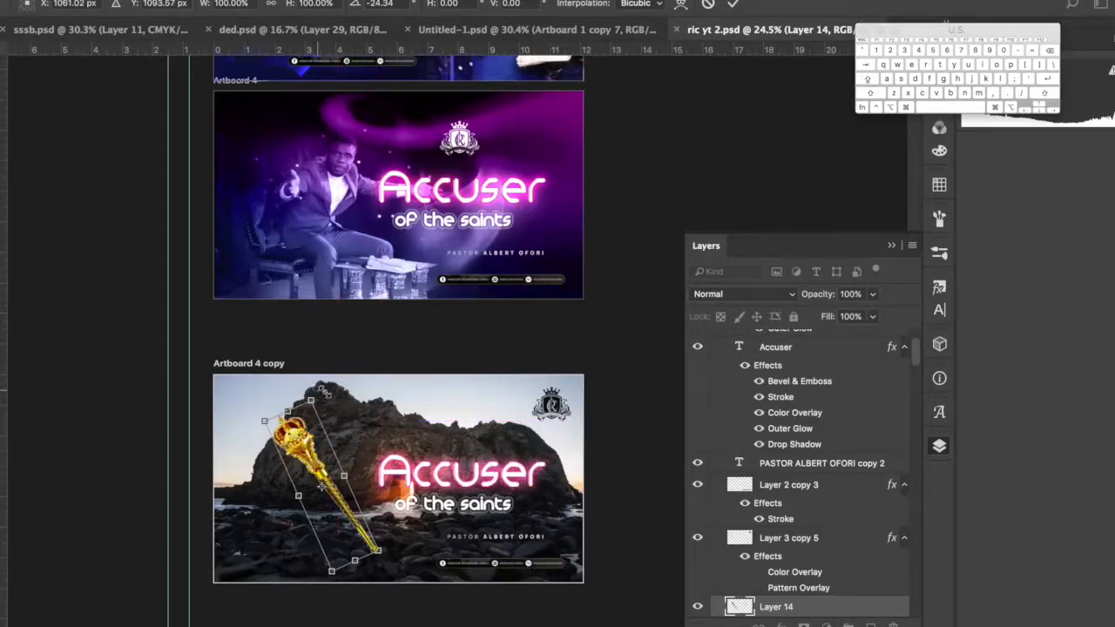
left_click_drag(323, 390, 329, 389)
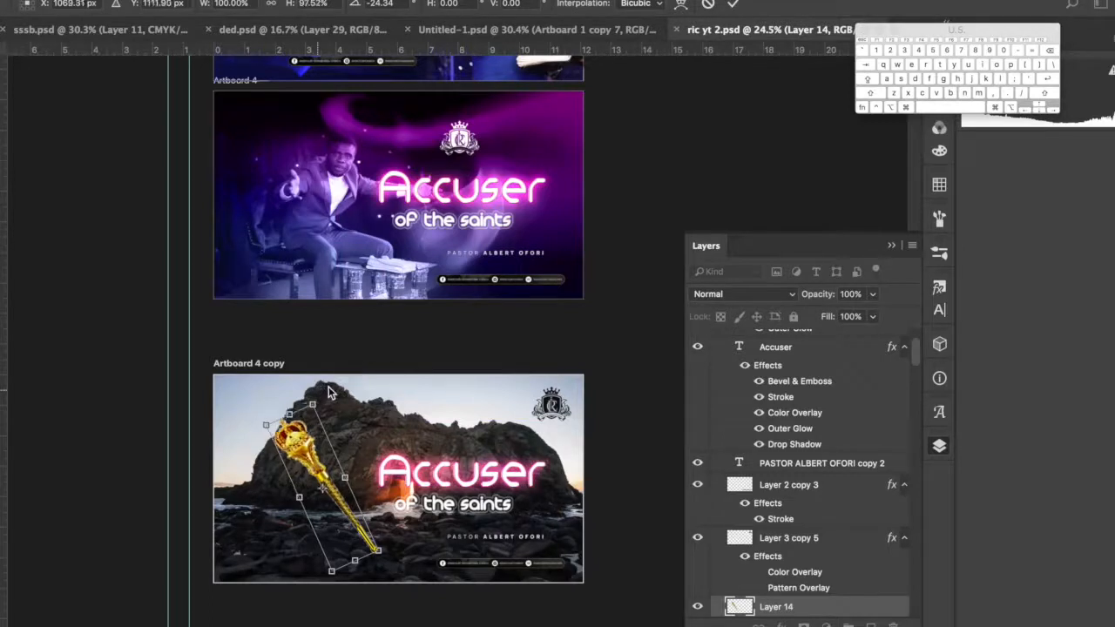
left_click_drag(351, 394, 311, 444)
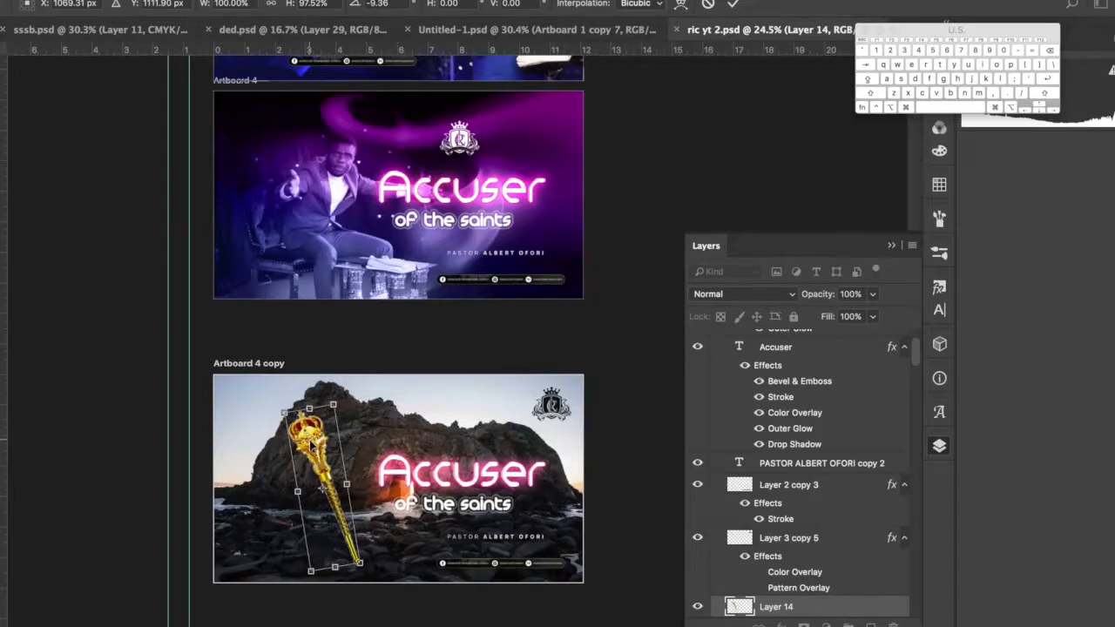
key("Return")
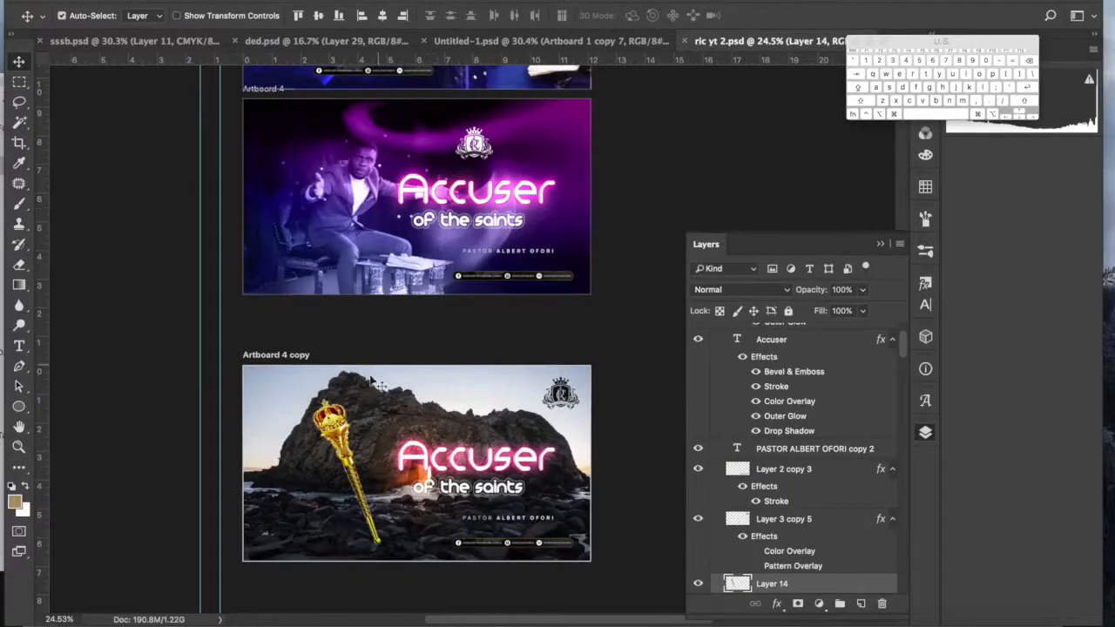
left_click_drag(333, 426, 326, 426)
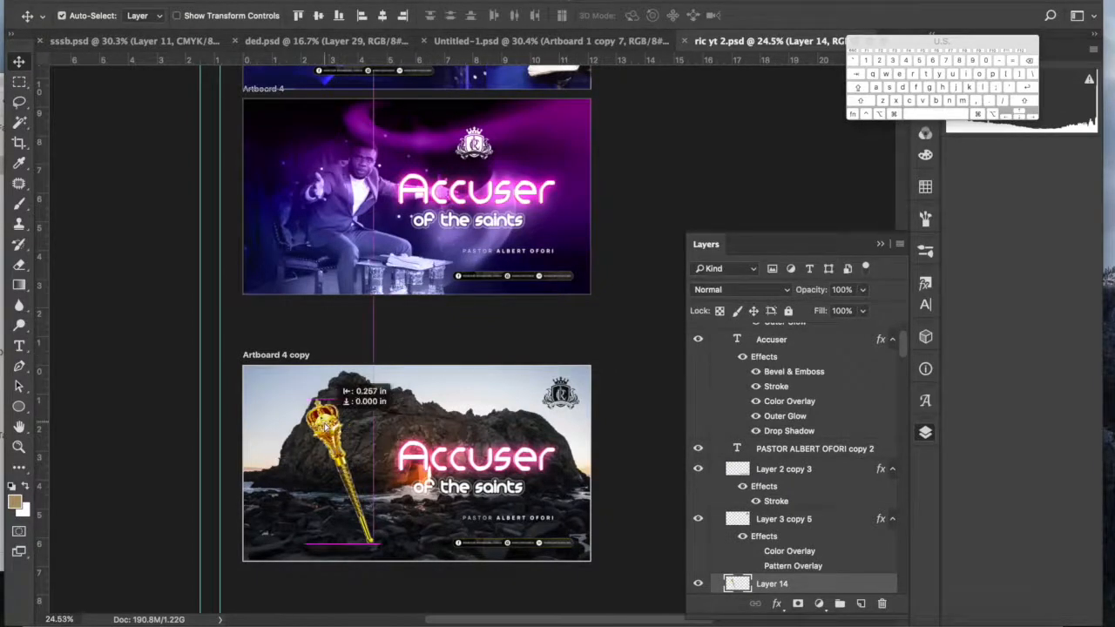
Step: Close the Untitled-1.psd document while keeping ric yt 2.psd open
left_click_drag(490, 66, 514, 42)
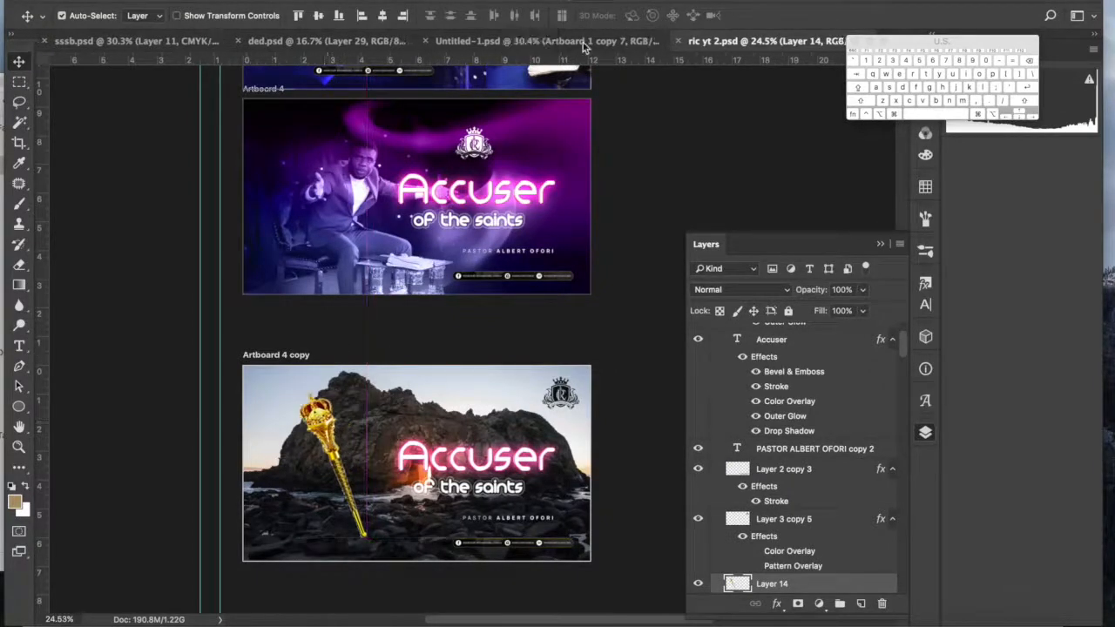
left_click_drag(585, 48, 378, 351)
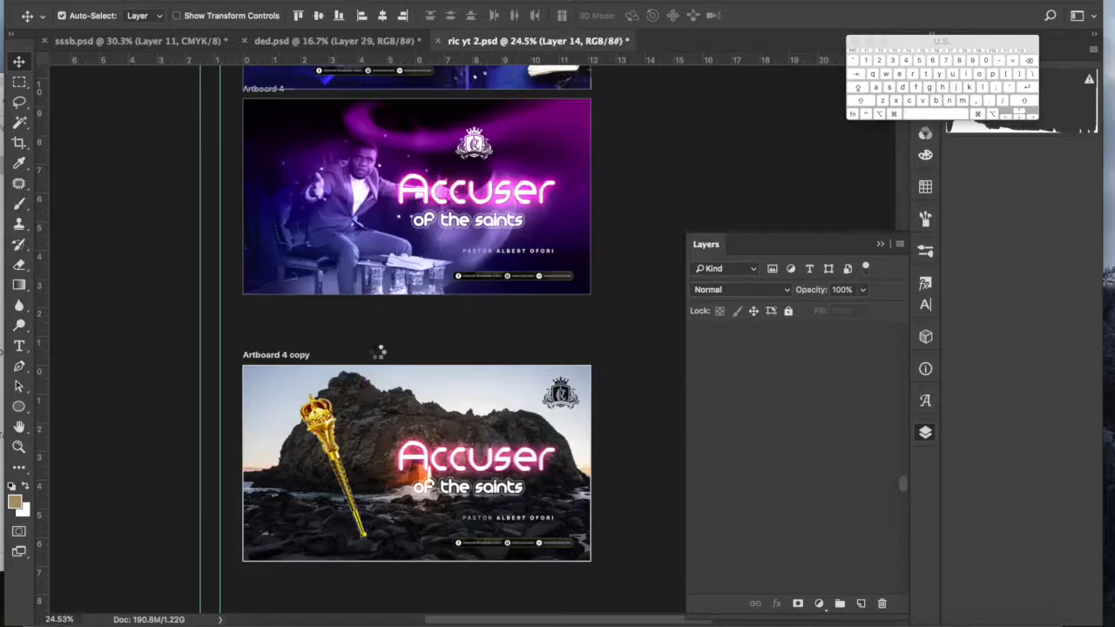
key("super+space")
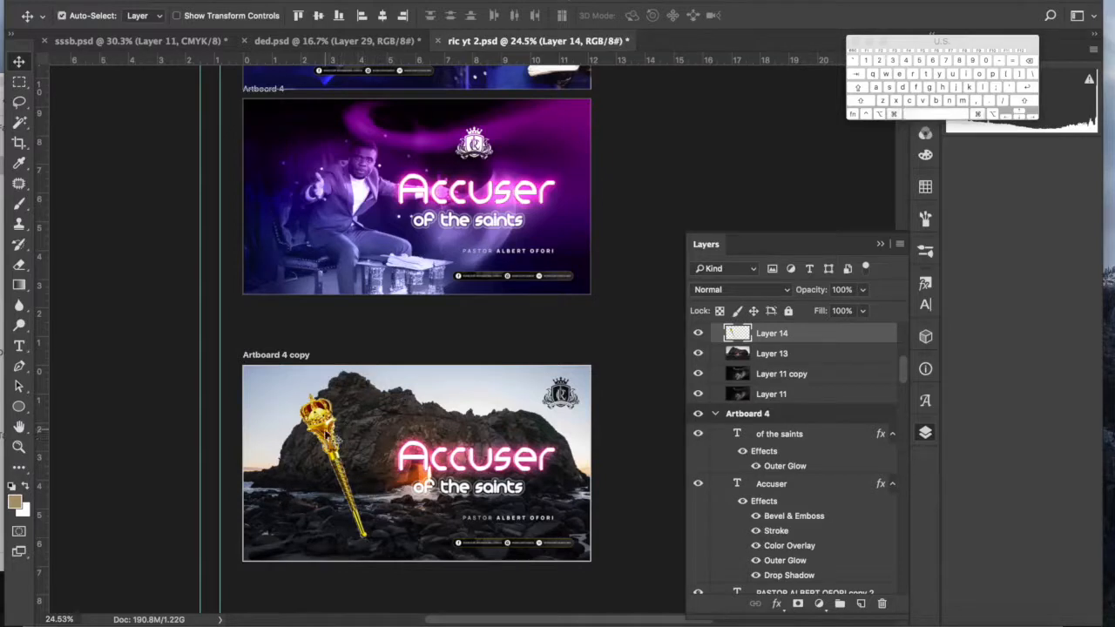
Step: Rotate the scepter in Artboard 4 copy by about 1.74° and shift it slightly towards the Accuser title
key("super")
key("super+t")
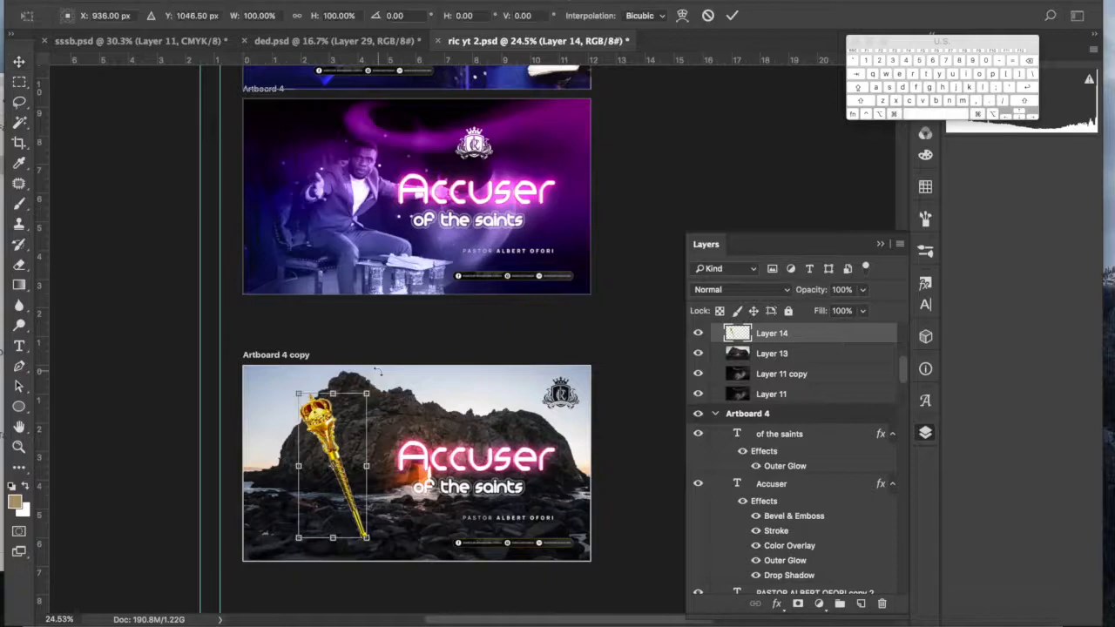
left_click_drag(389, 380, 338, 417)
key("Return")
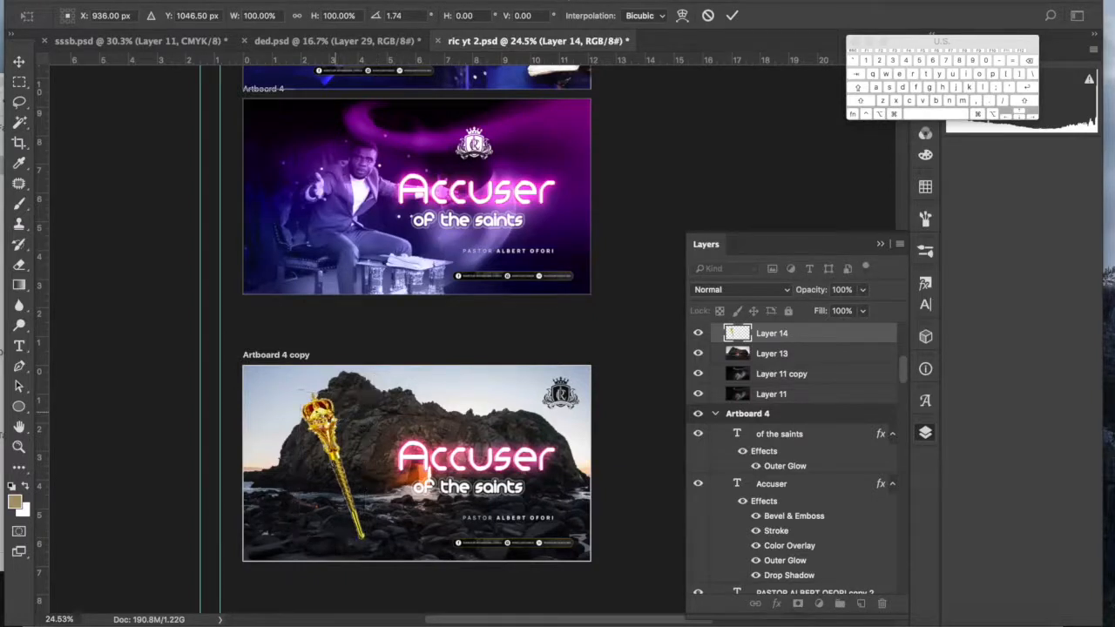
scroll(359, 488, "up", 1)
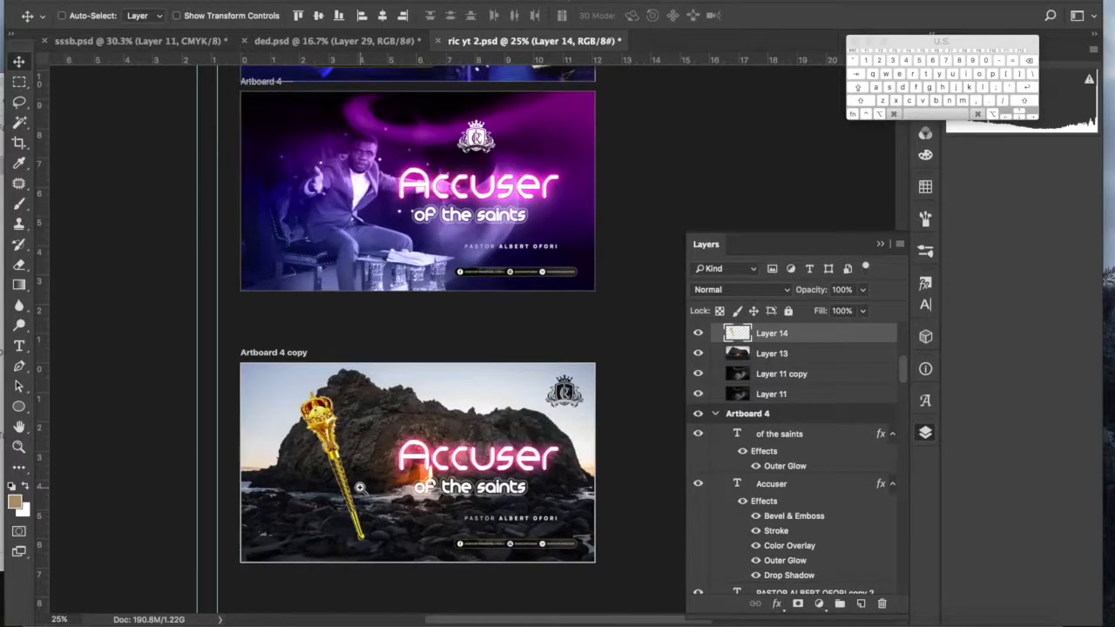
scroll(359, 485, "up", 1)
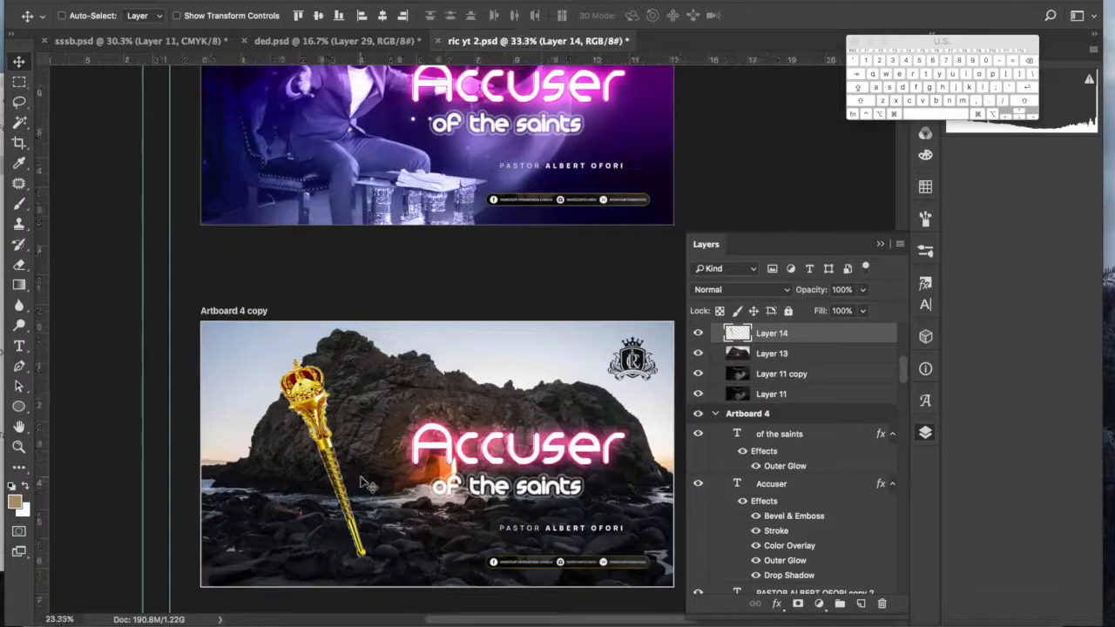
left_click_drag(336, 480, 368, 484)
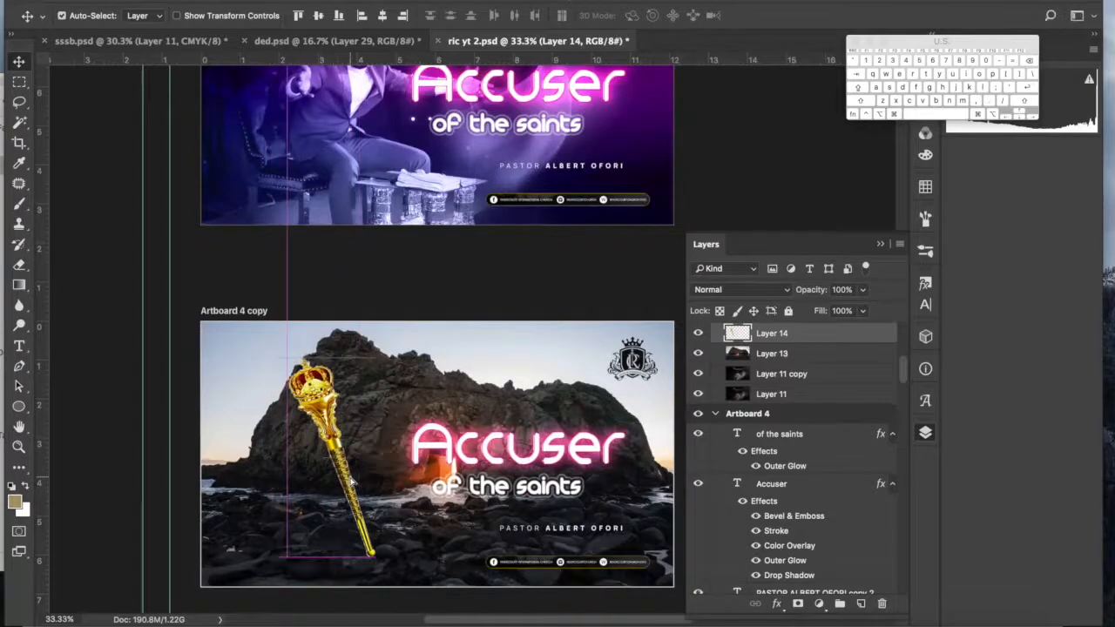
Step: Switch to the browser and replace the Google image search "broken big rock wallpaper" with a query beginning with "red"
mouse_move(715, 620)
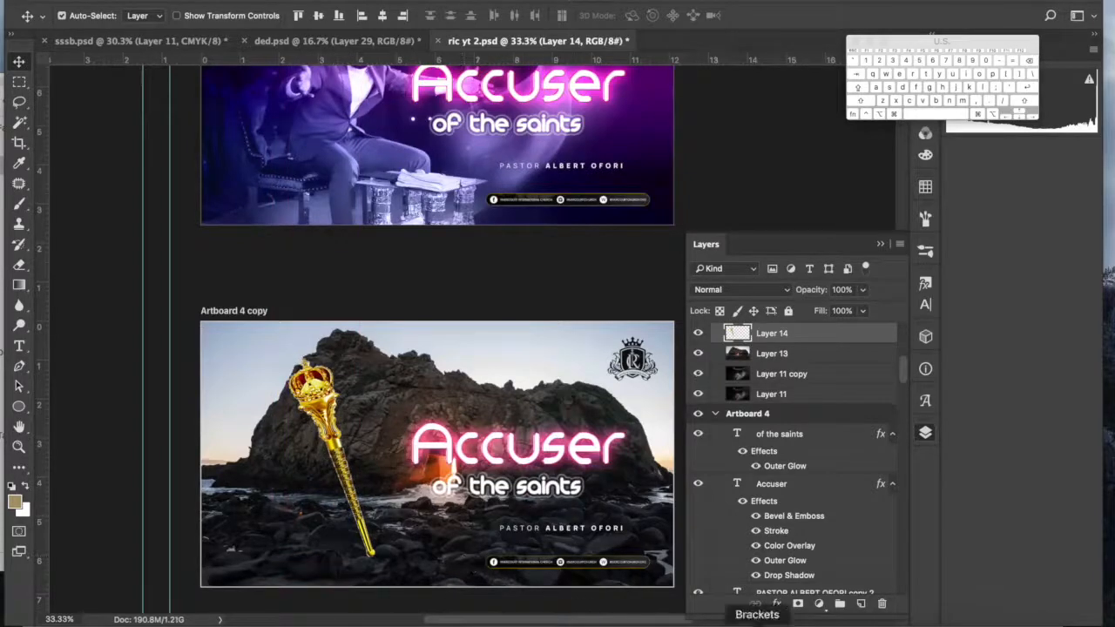
left_click(775, 618)
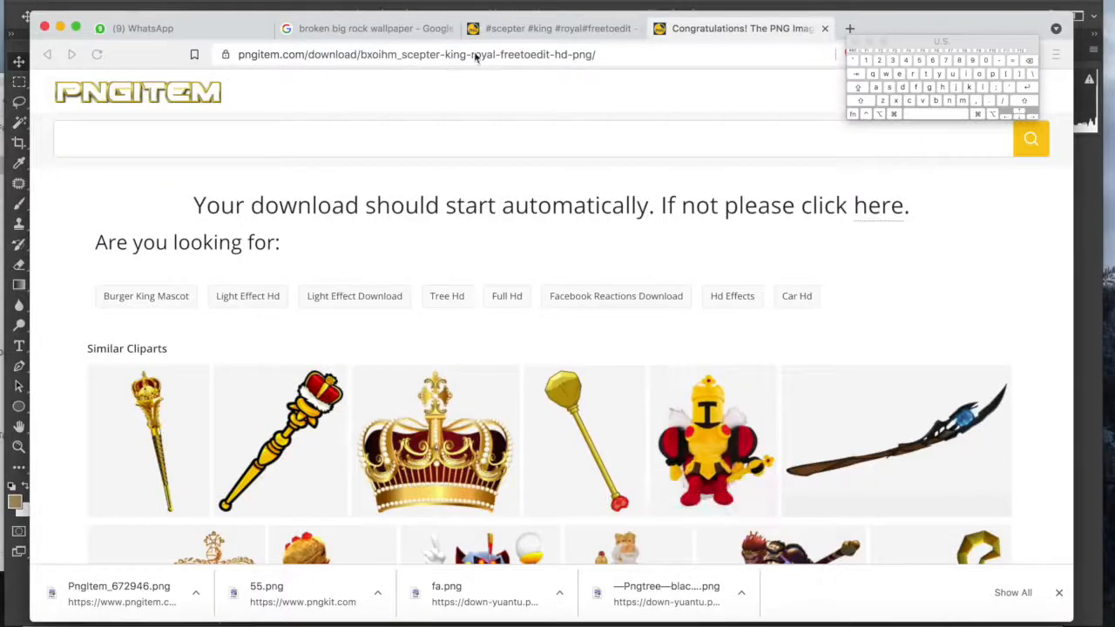
left_click(377, 31)
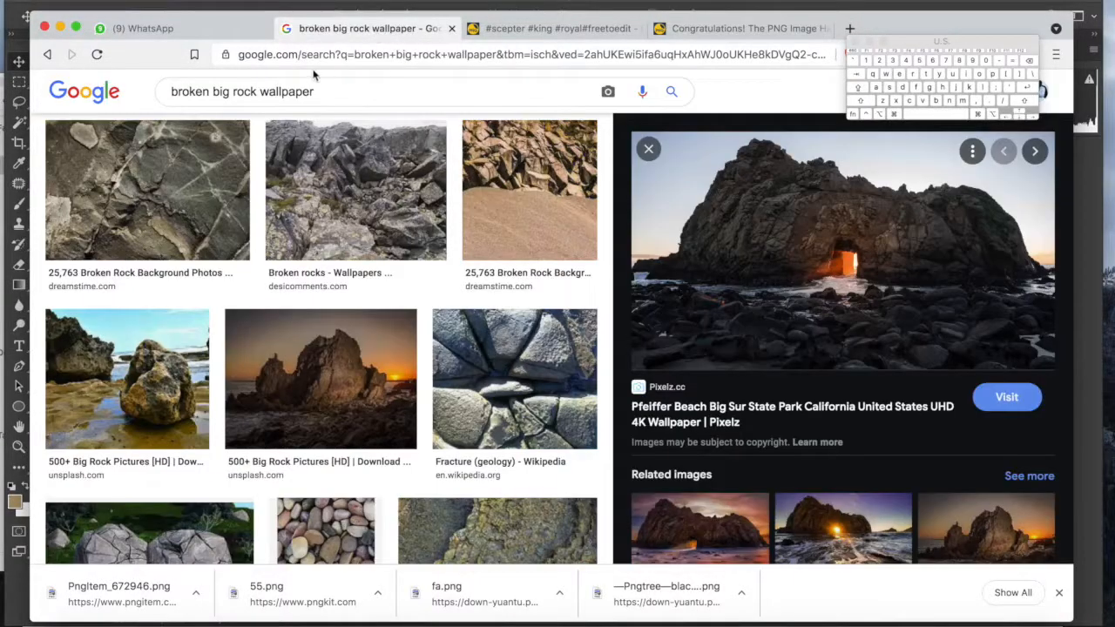
left_click_drag(320, 92, 167, 93)
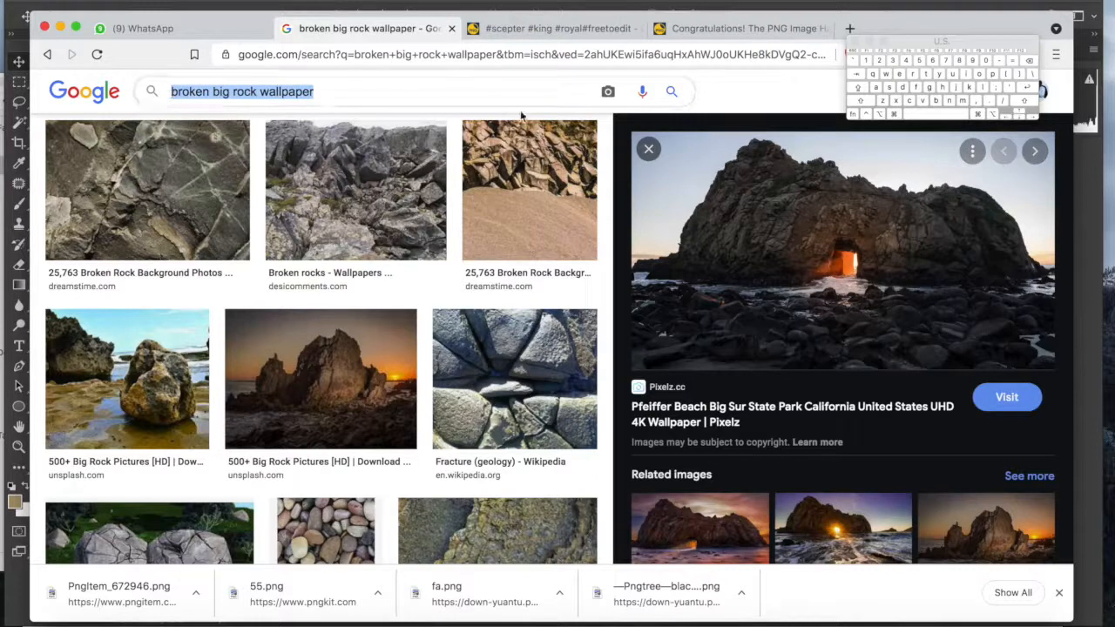
left_click(900, 74)
left_click(902, 87)
left_click(935, 114)
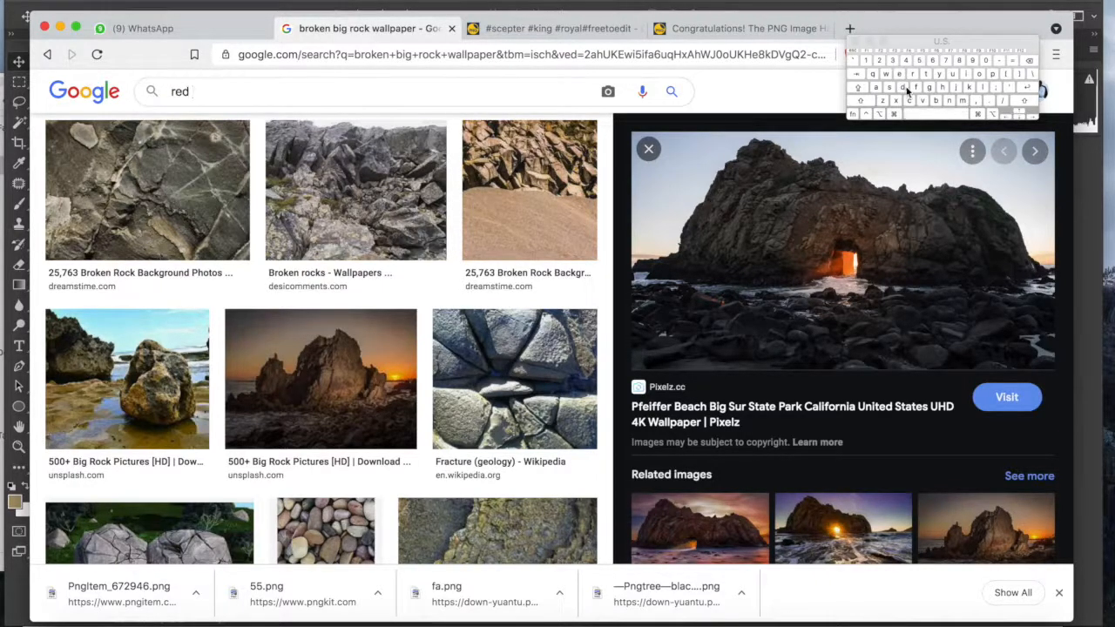
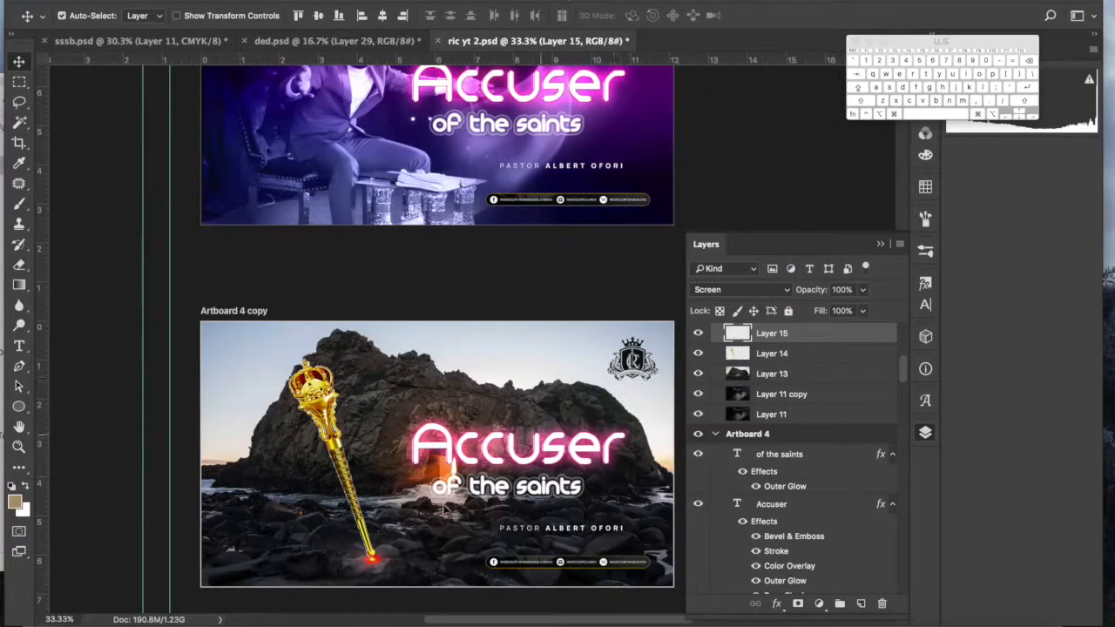
Step: Set the red glow on Layer 15 to Color Dodge blending and nudge it up onto the scepter's lower tip
left_click(715, 291)
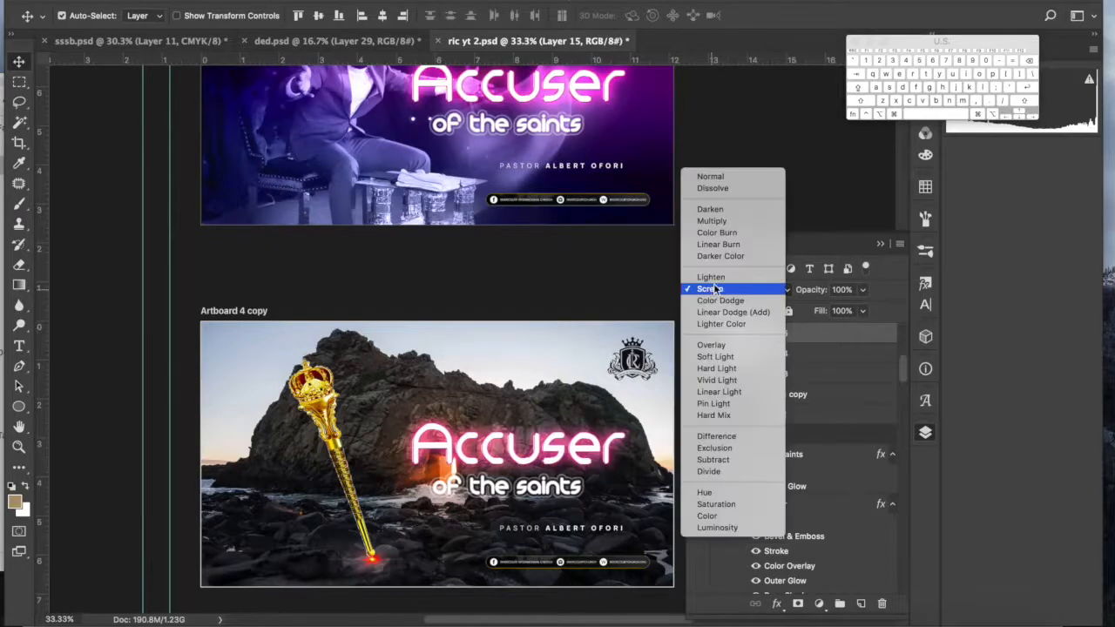
left_click(719, 301)
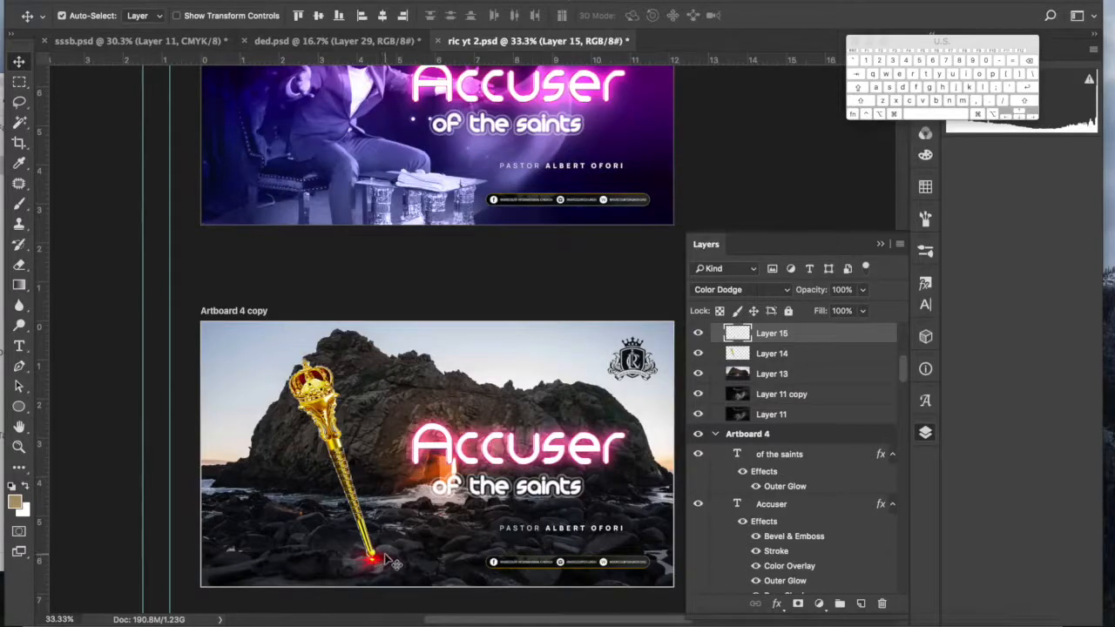
key("shift+Up")
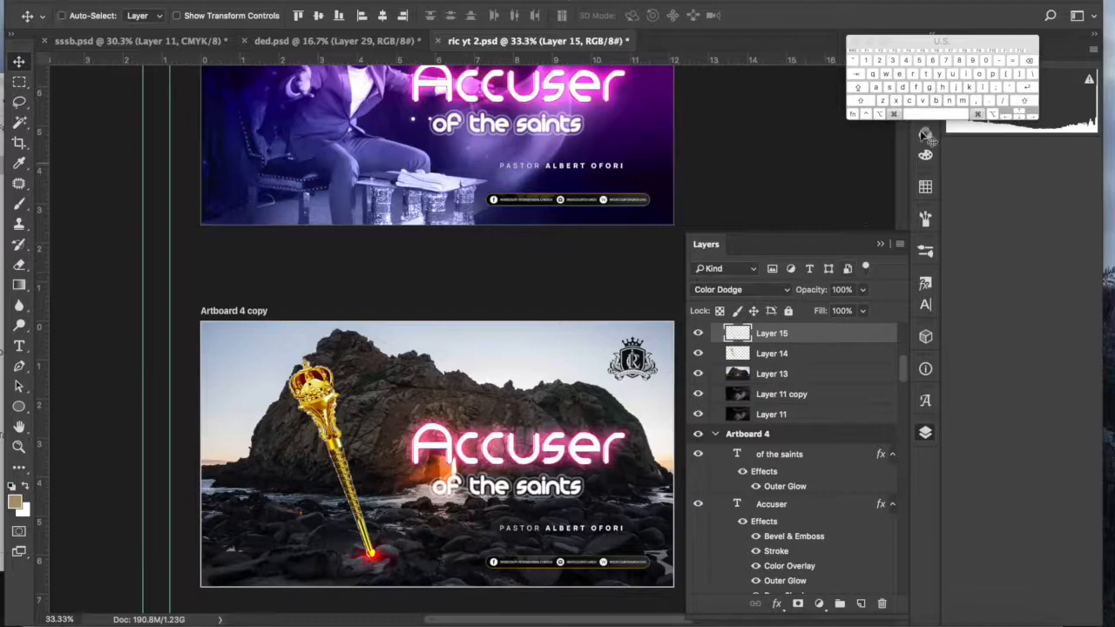
Step: Slightly resize the red glow at the scepter's tip around its center with Free Transform
key("super+t")
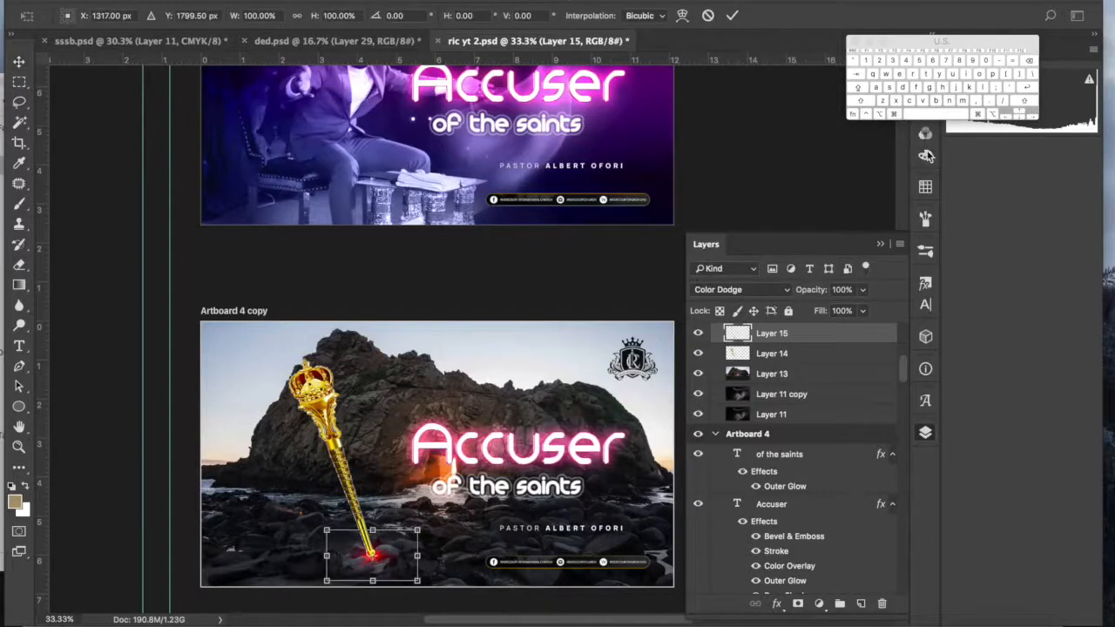
key("alt")
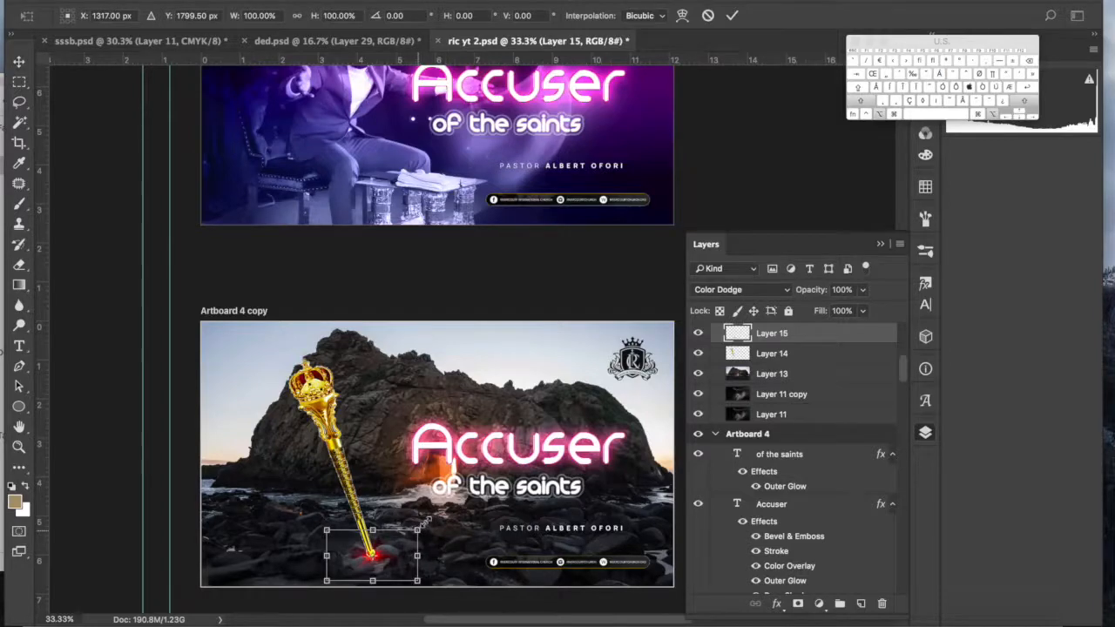
left_click_drag(427, 519, 426, 521)
key("Return")
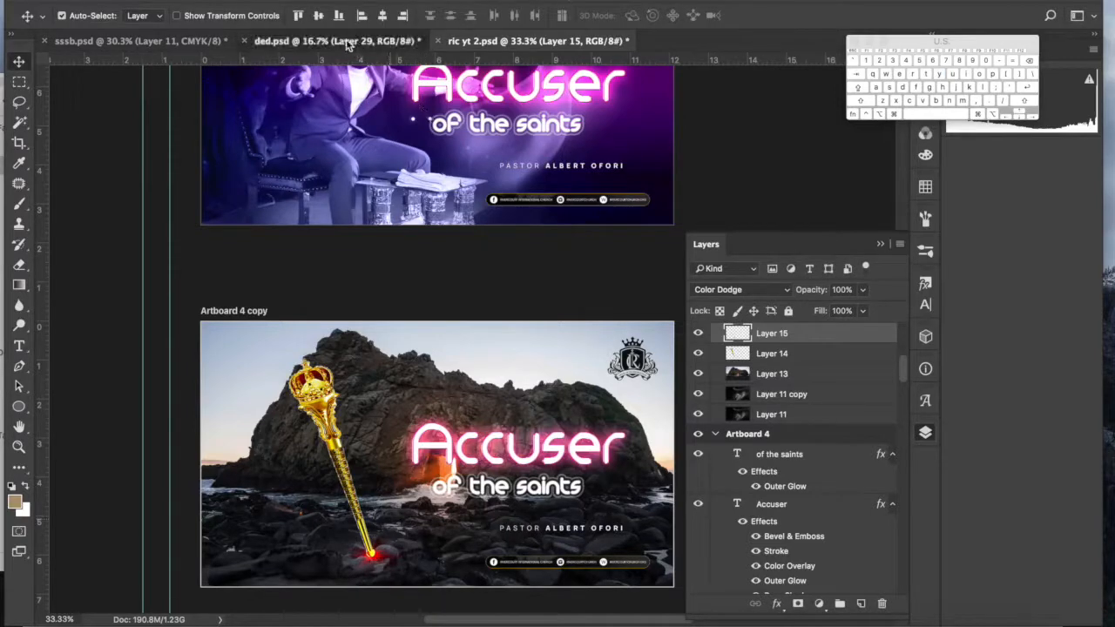
left_click(347, 40)
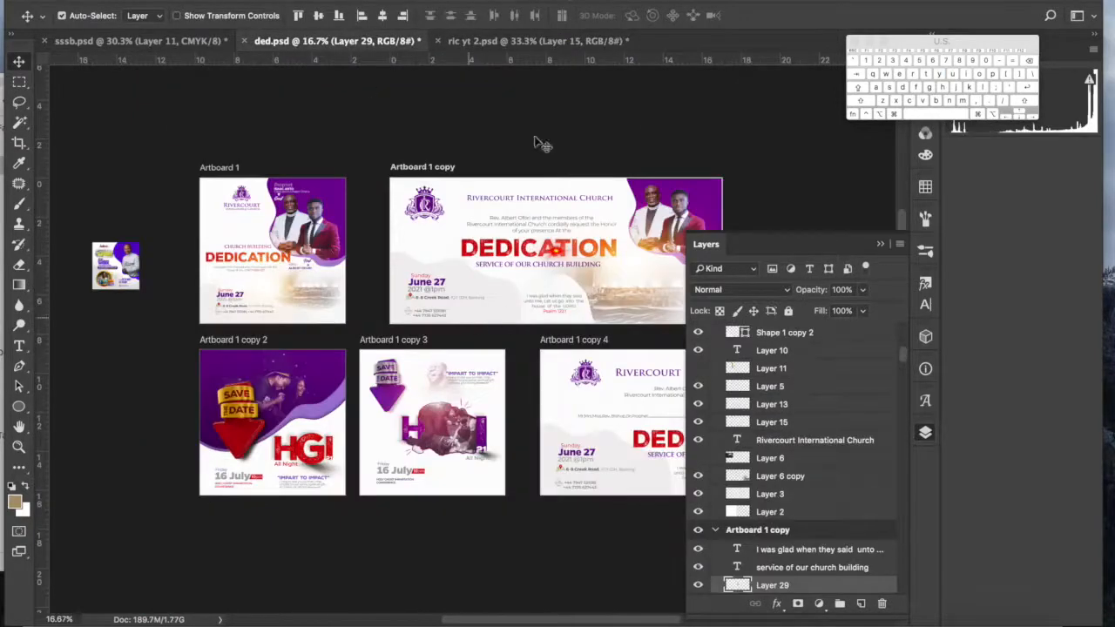
left_click(476, 43)
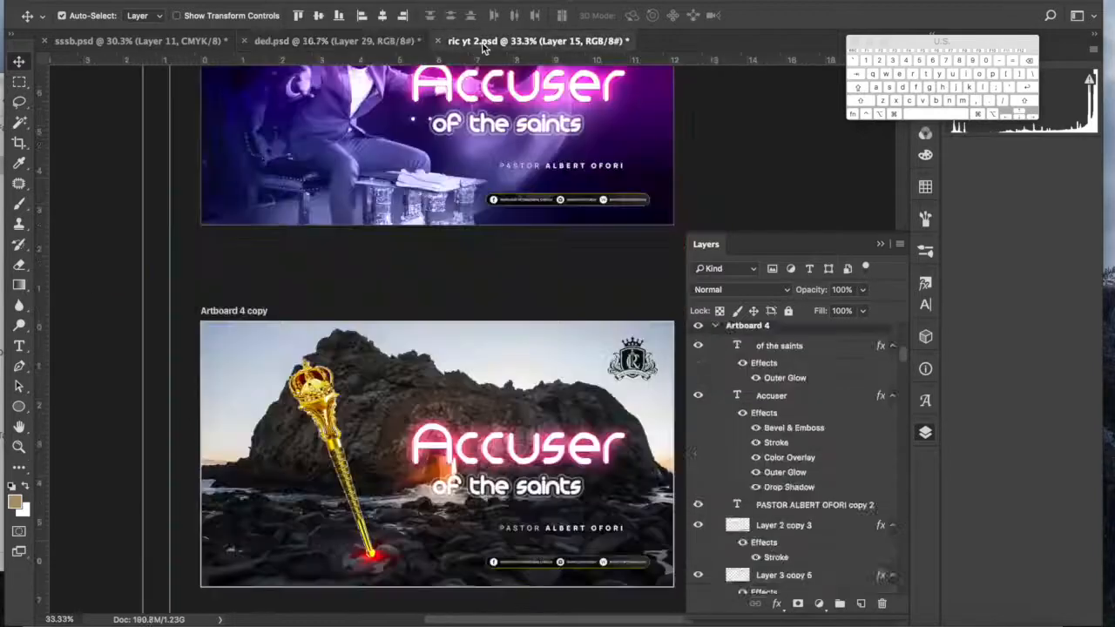
Step: Increase the saturation of the rock landscape on Layer 13 with a Hue/Saturation adjustment
left_click(514, 446)
key("super")
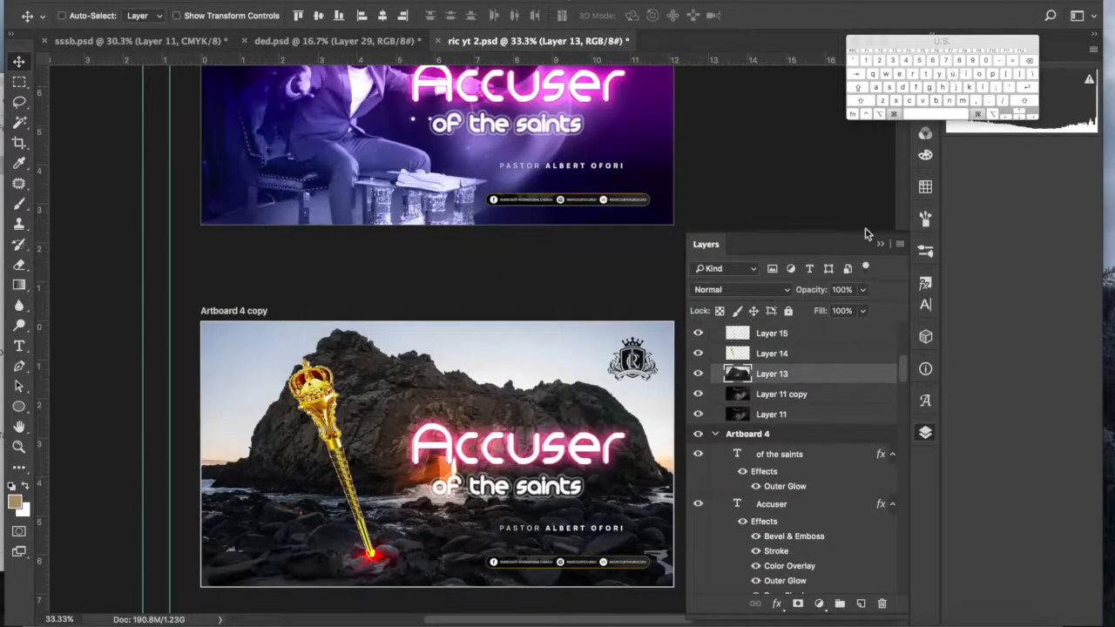
key("super+u")
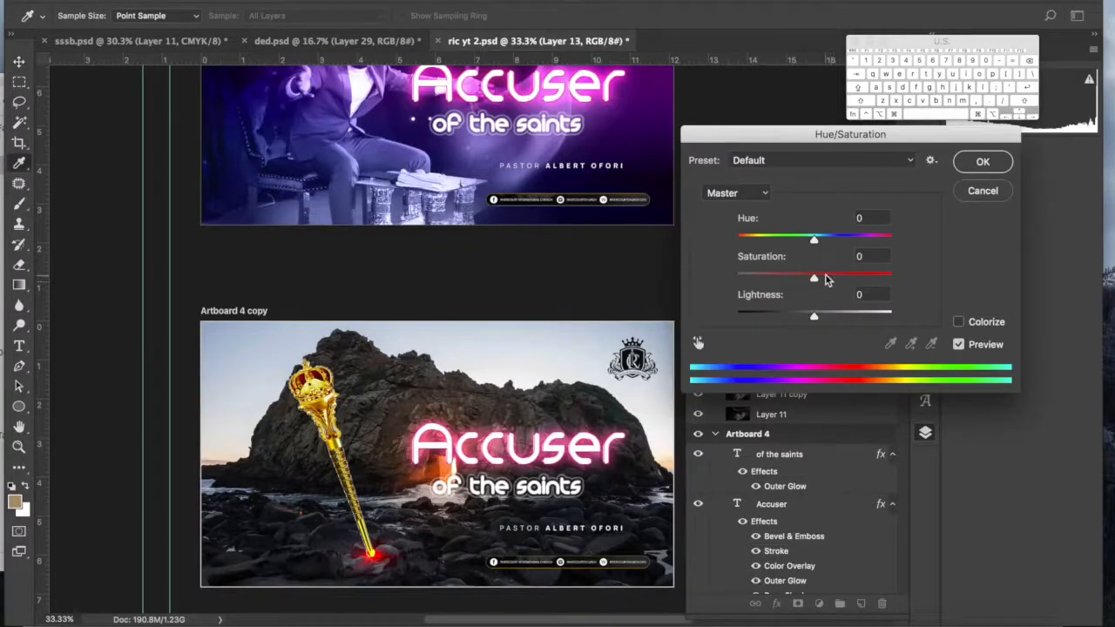
left_click(826, 277)
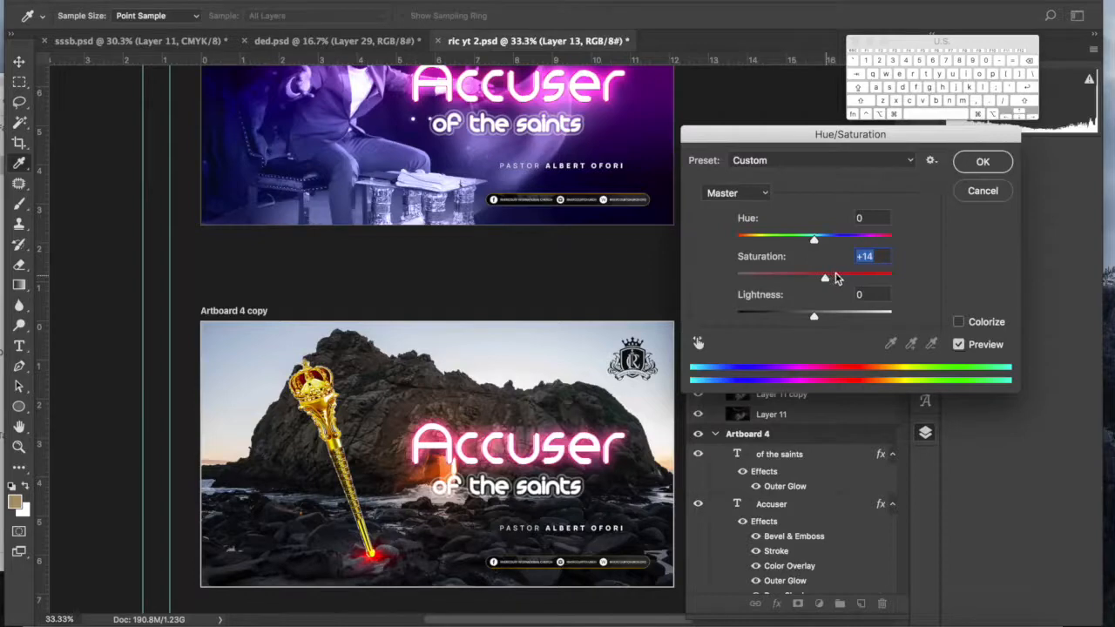
left_click(842, 277)
left_click(979, 163)
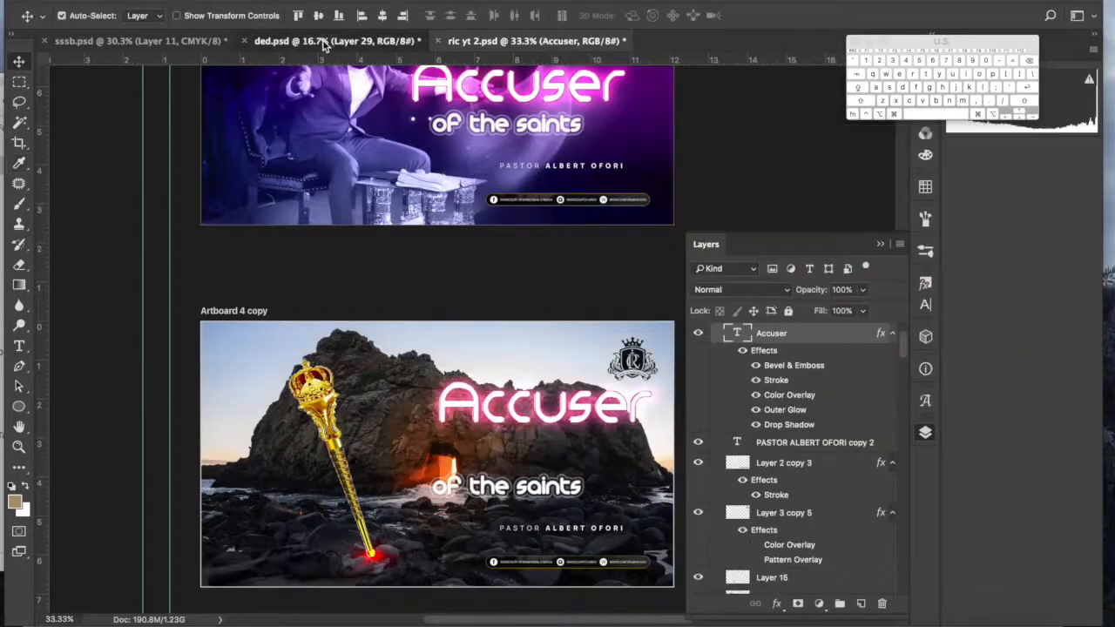
Step: Bring the golden light flare from Artboard 1 copy of ded.psd into Artboard 4 copy and center it on the scepter's head
left_click(324, 43)
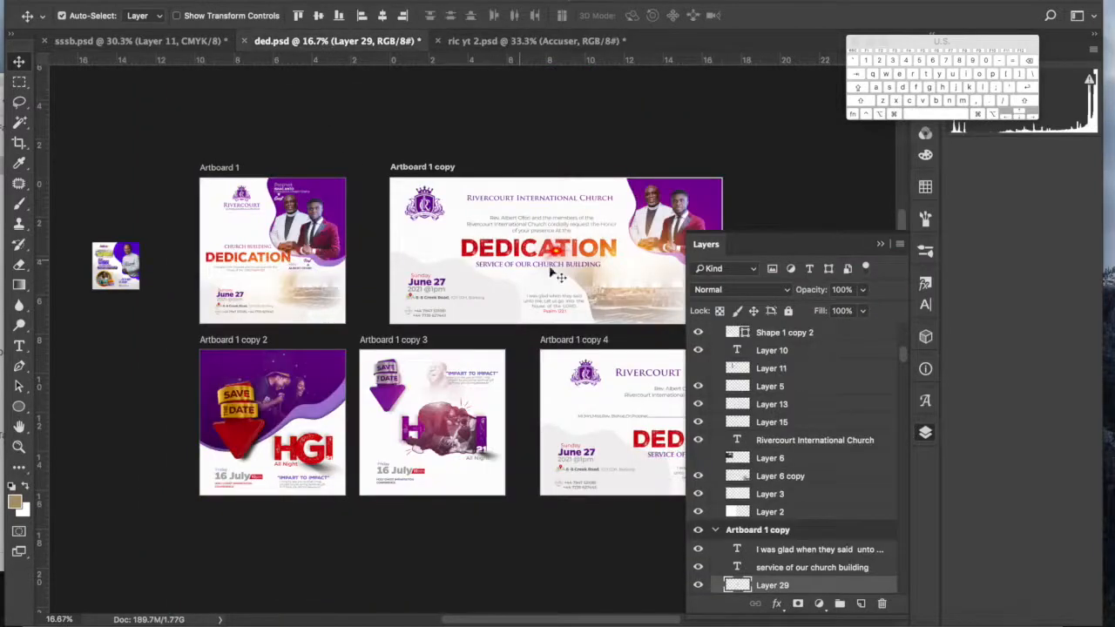
left_click_drag(614, 272, 614, 273)
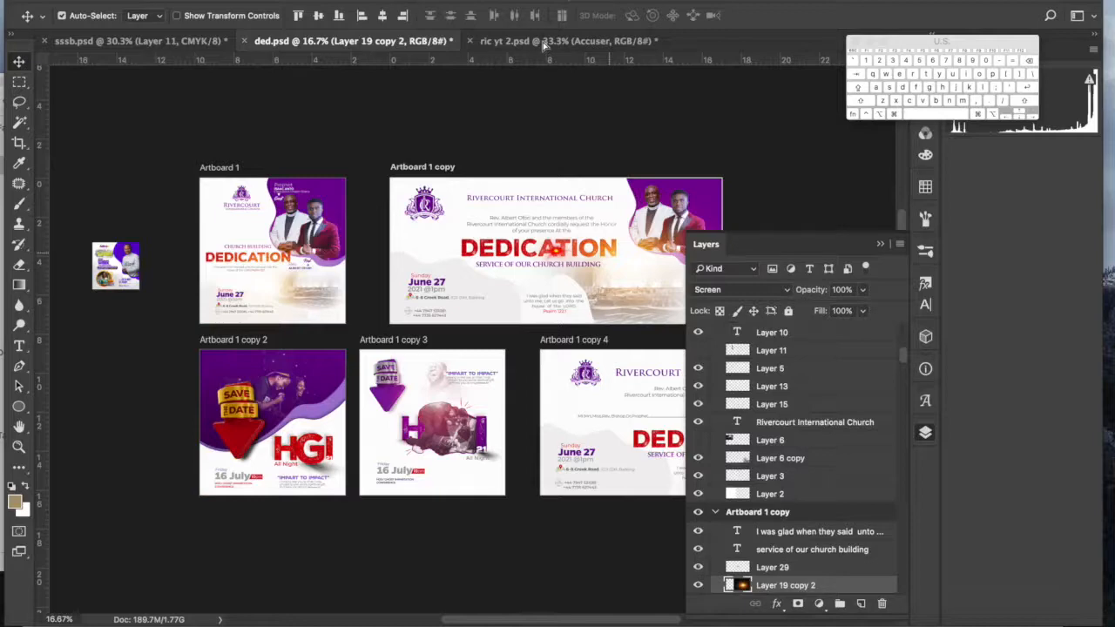
left_click_drag(543, 45, 336, 398)
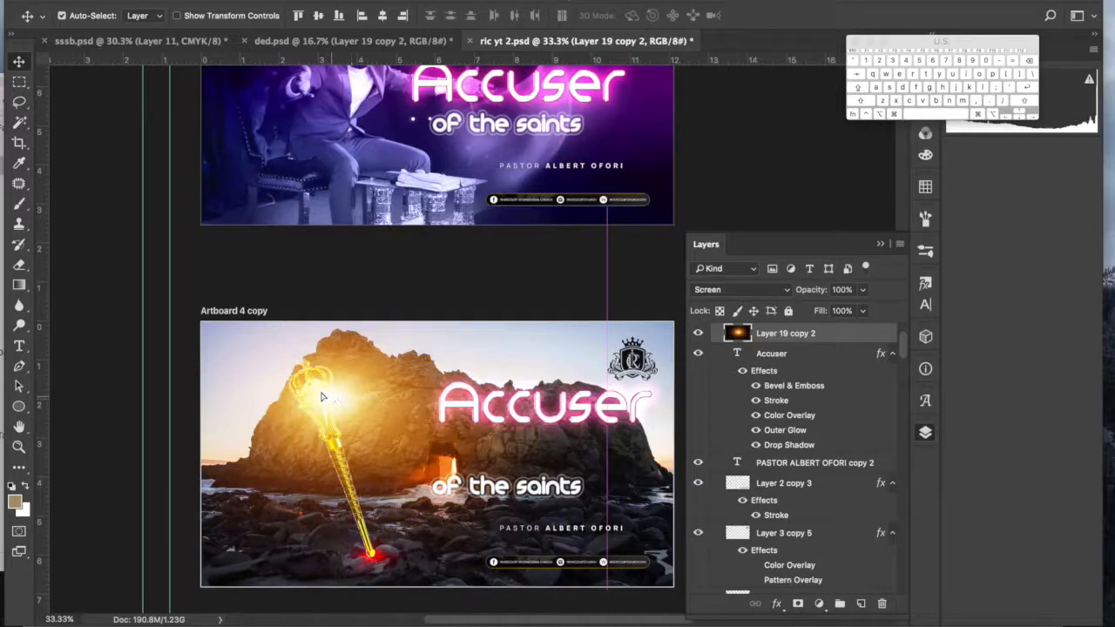
mouse_move(326, 399)
left_mouse_down()
mouse_move(295, 402)
mouse_move(308, 402)
left_mouse_up()
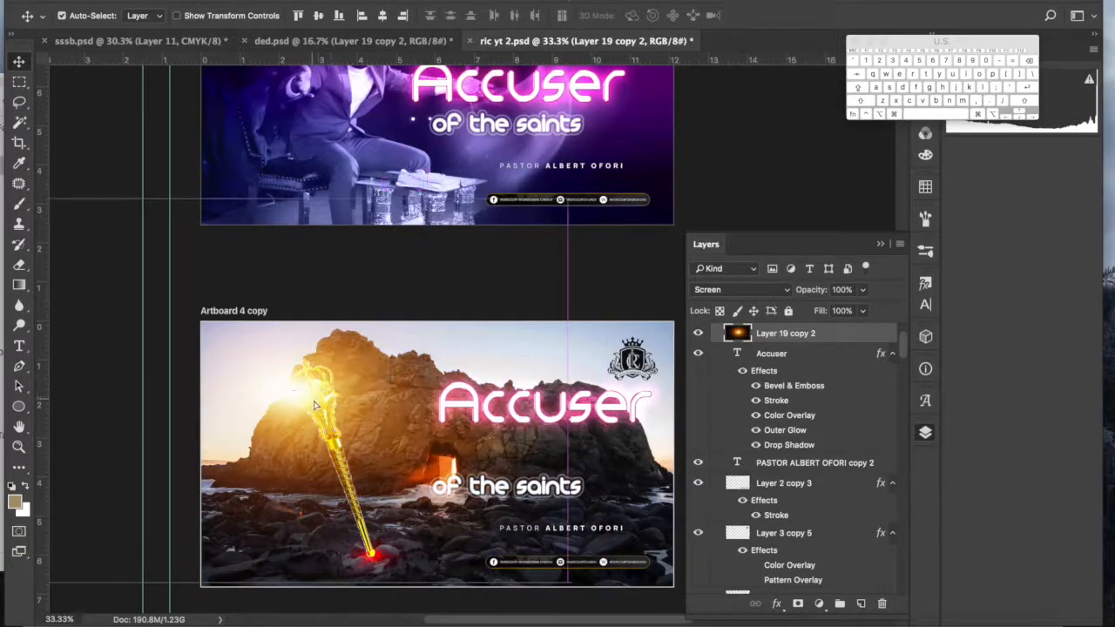
left_click_drag(315, 404, 321, 405)
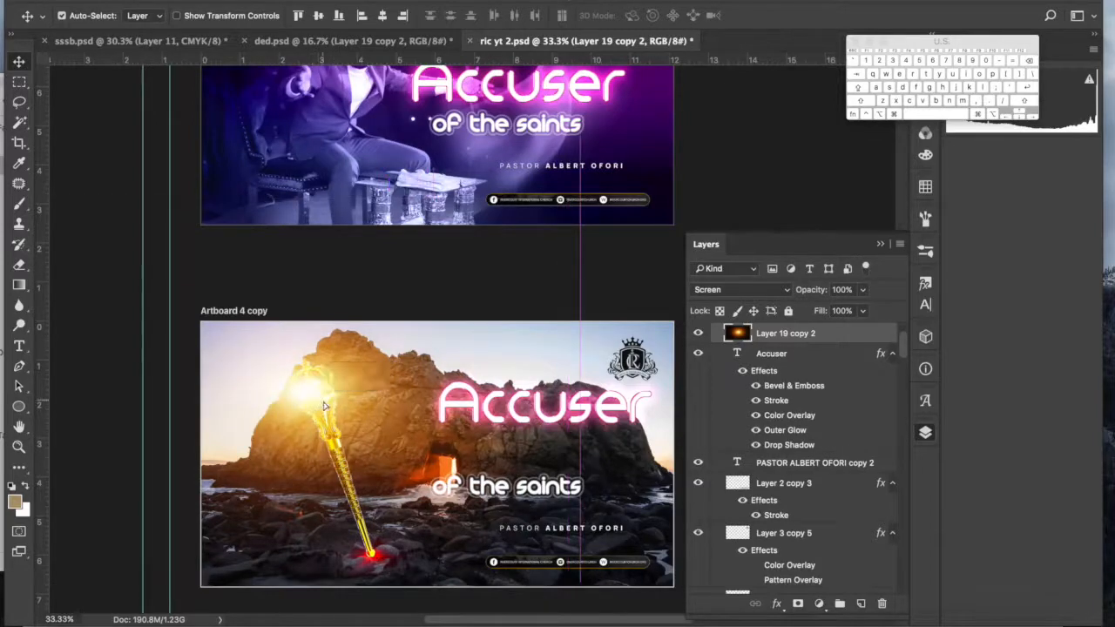
left_click_drag(323, 405, 323, 405)
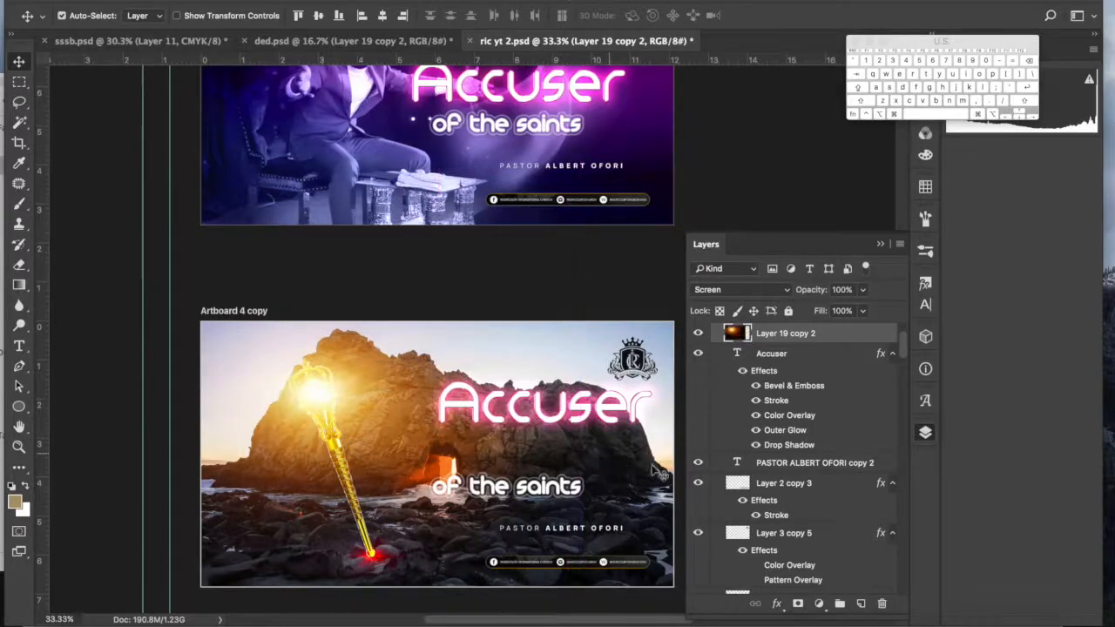
Step: Switch to WhatsApp in Brave Browser and copy the words "Rod of power" from the chat message
left_click(785, 621)
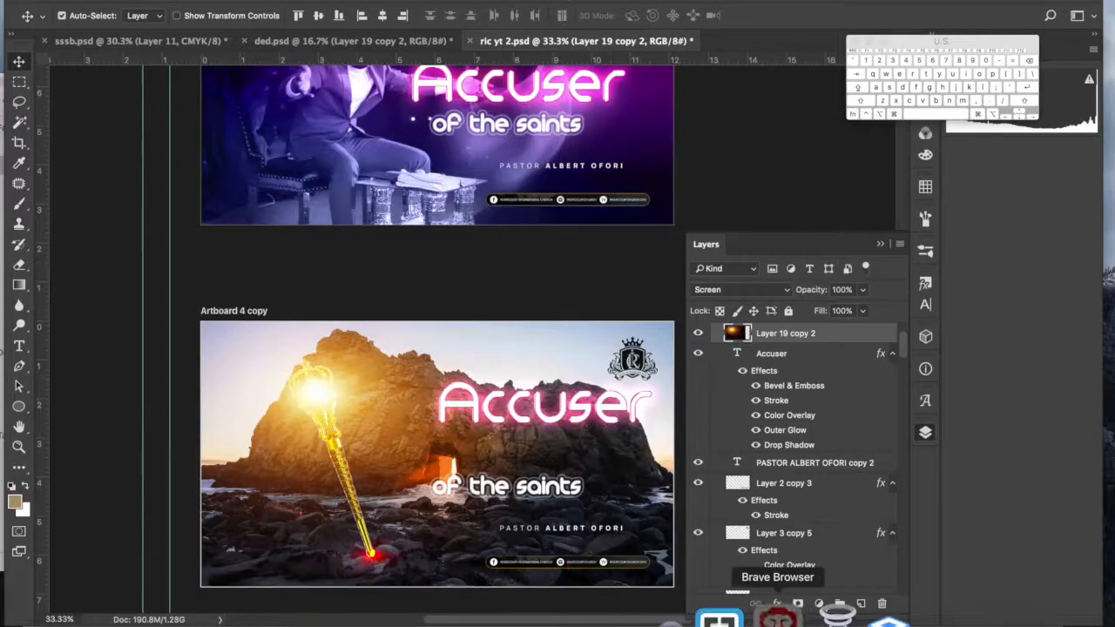
left_click(143, 27)
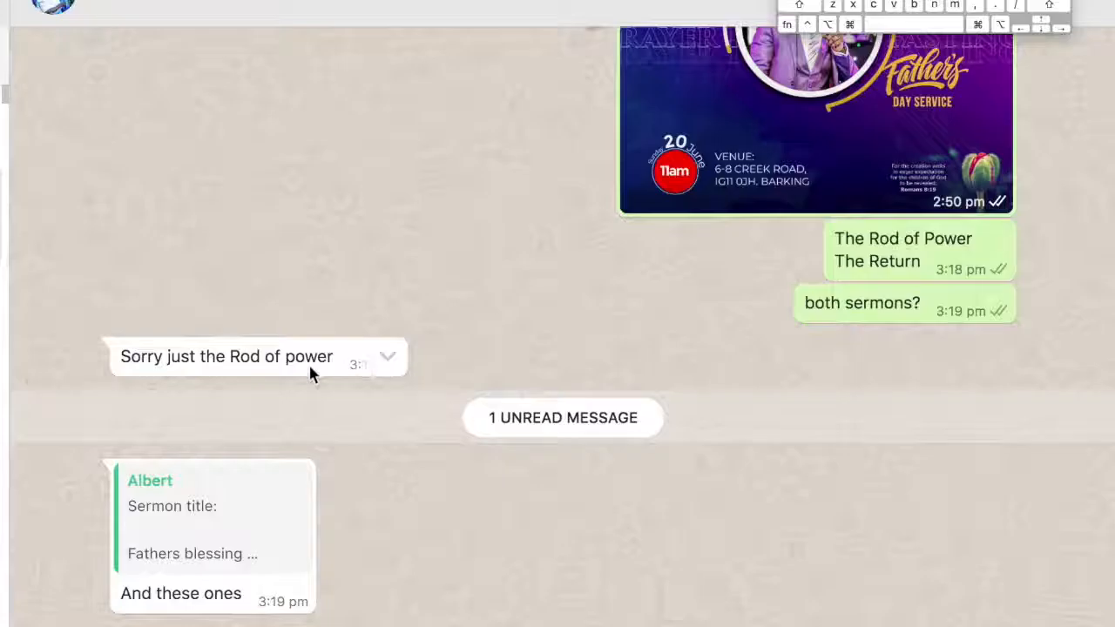
left_click_drag(230, 356, 334, 359)
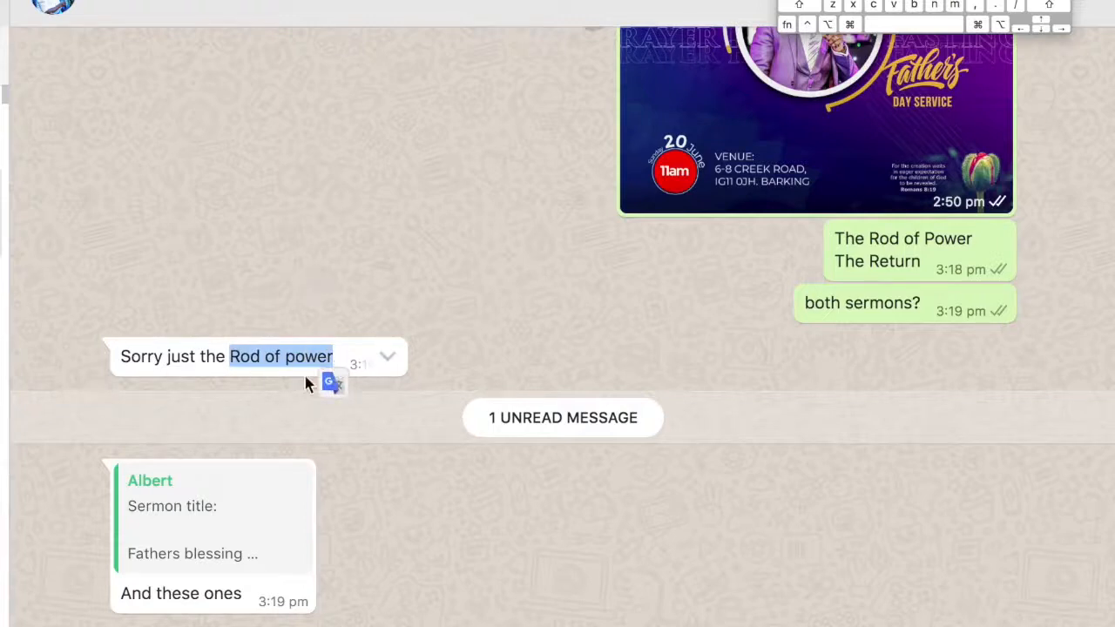
key("super+c")
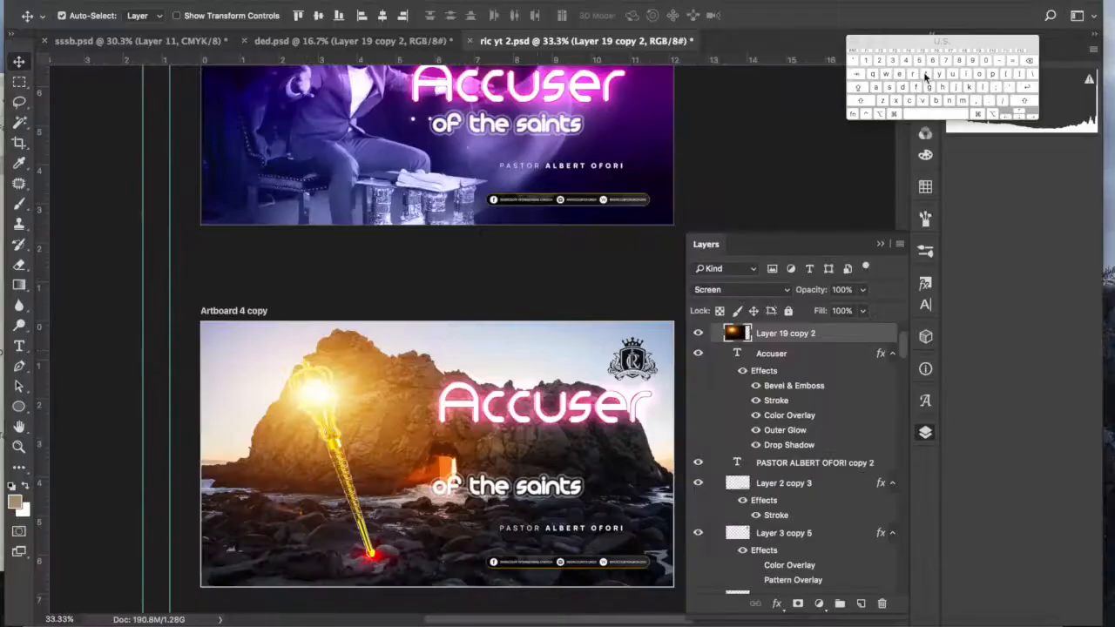
Step: Replace the "Accuser" title on Artboard 4 copy with "Rod" in all caps and apply the white preset style with orange glow
key("t")
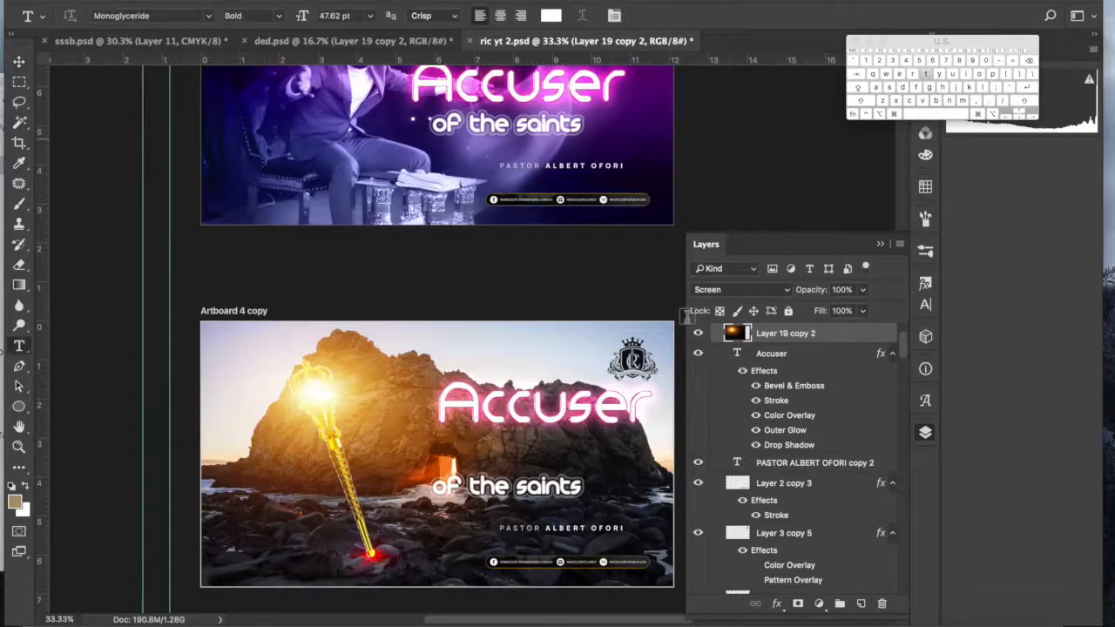
left_click(520, 393)
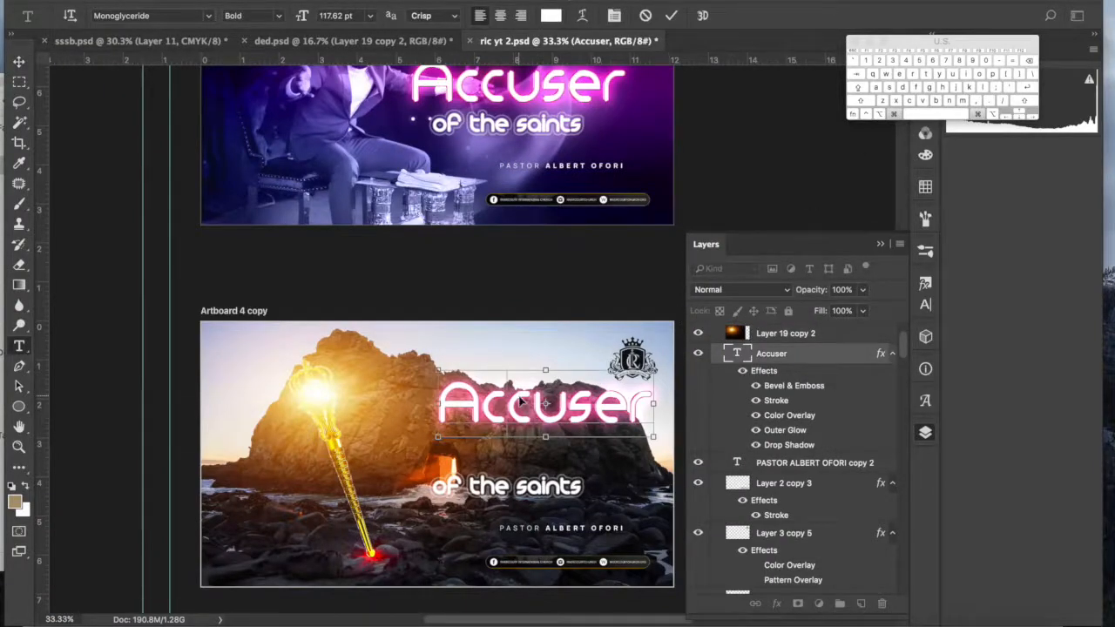
key("super+a")
key("super+h")
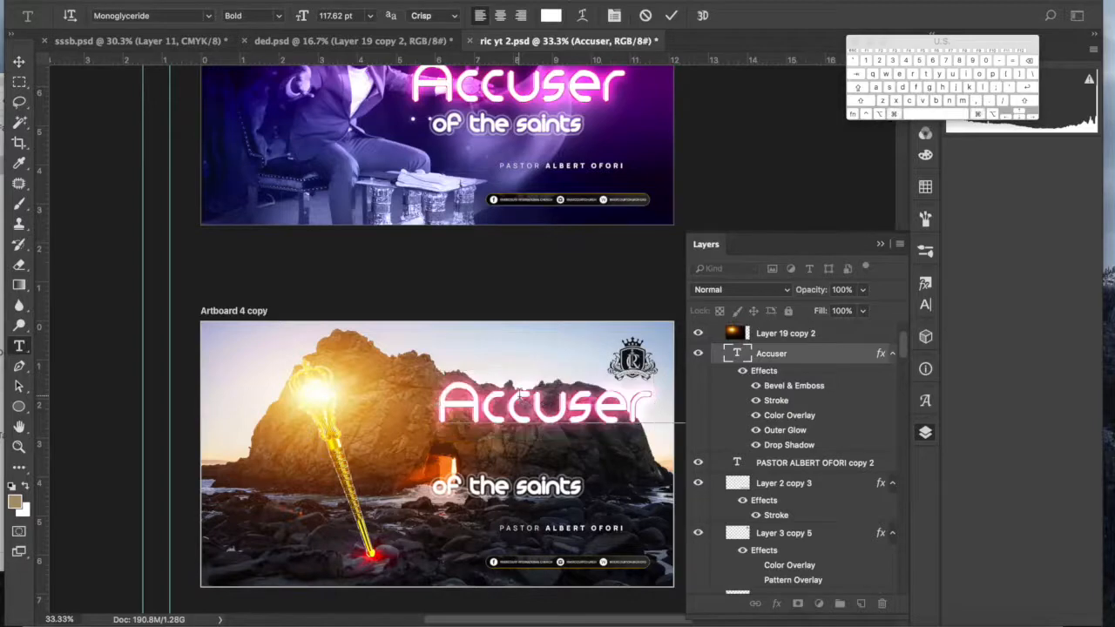
type("Rod of p")
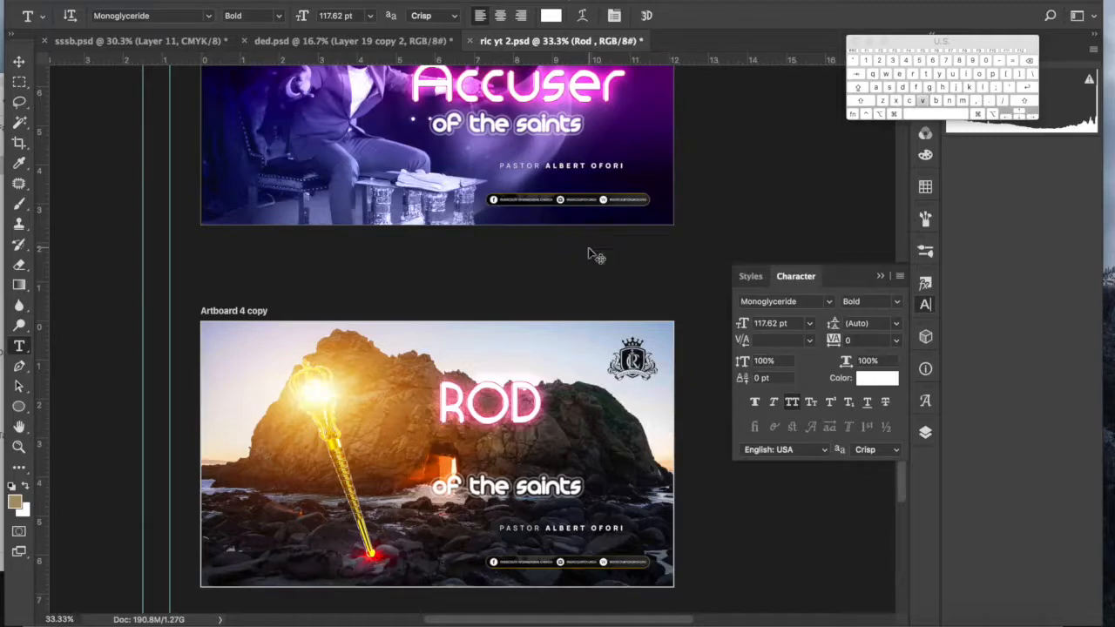
key("v")
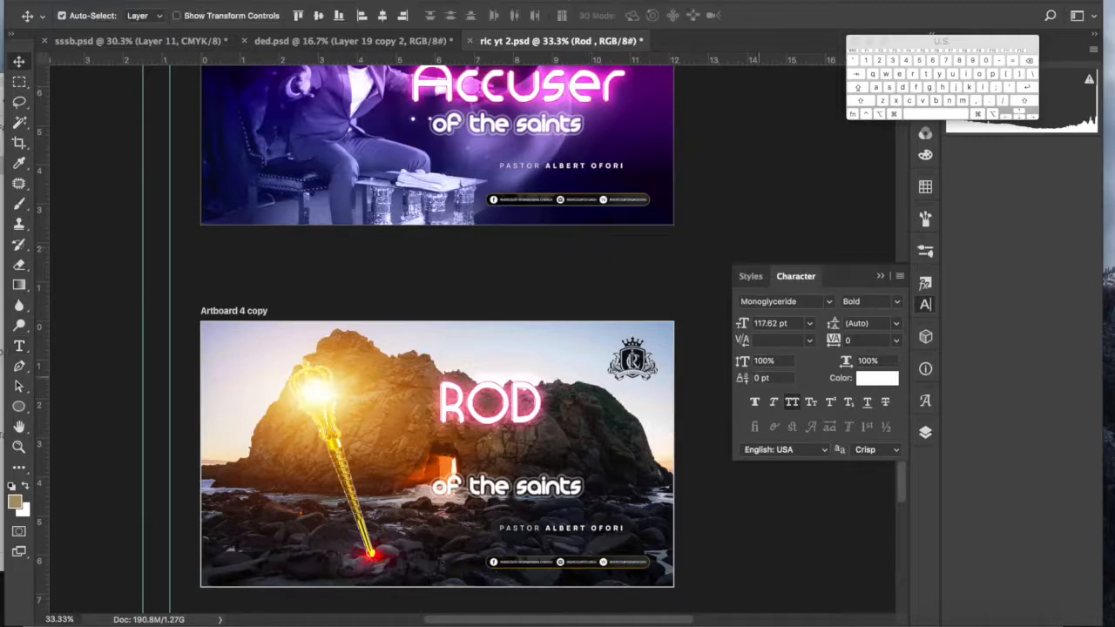
left_click(924, 282)
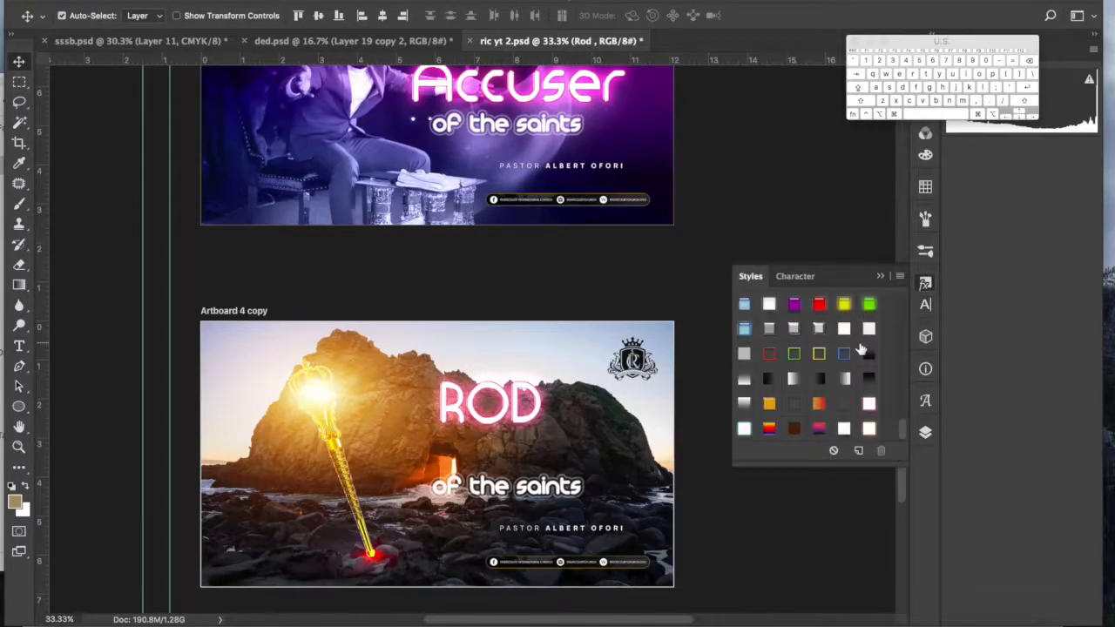
left_click(868, 428)
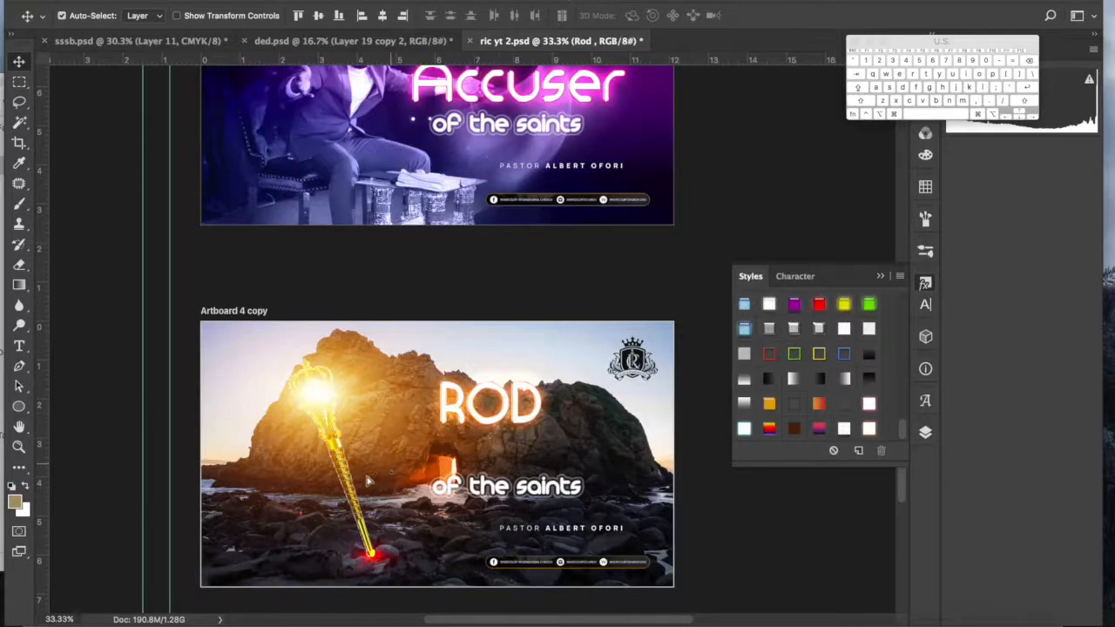
left_click_drag(364, 483, 364, 485)
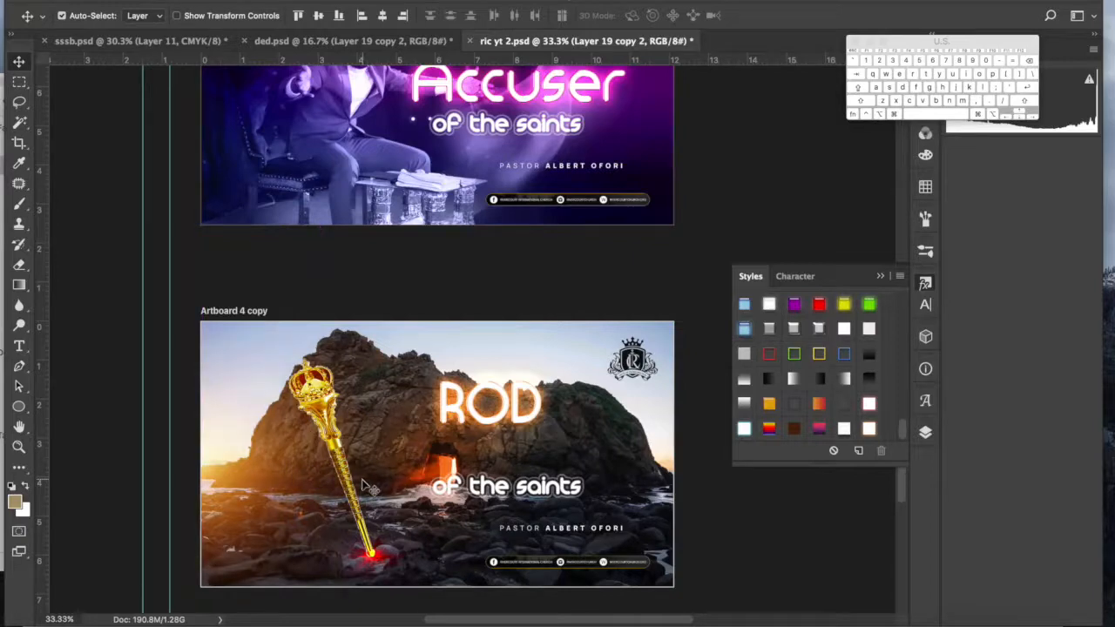
key("alt")
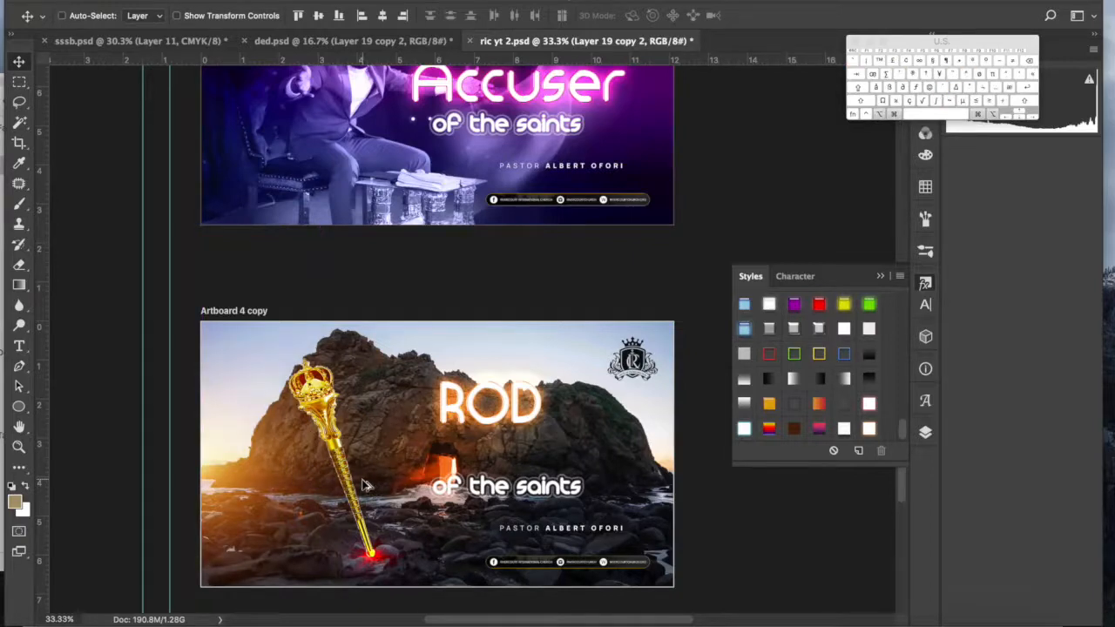
key("alt+super+z")
key("alt+super+z")
key("alt+super+z")
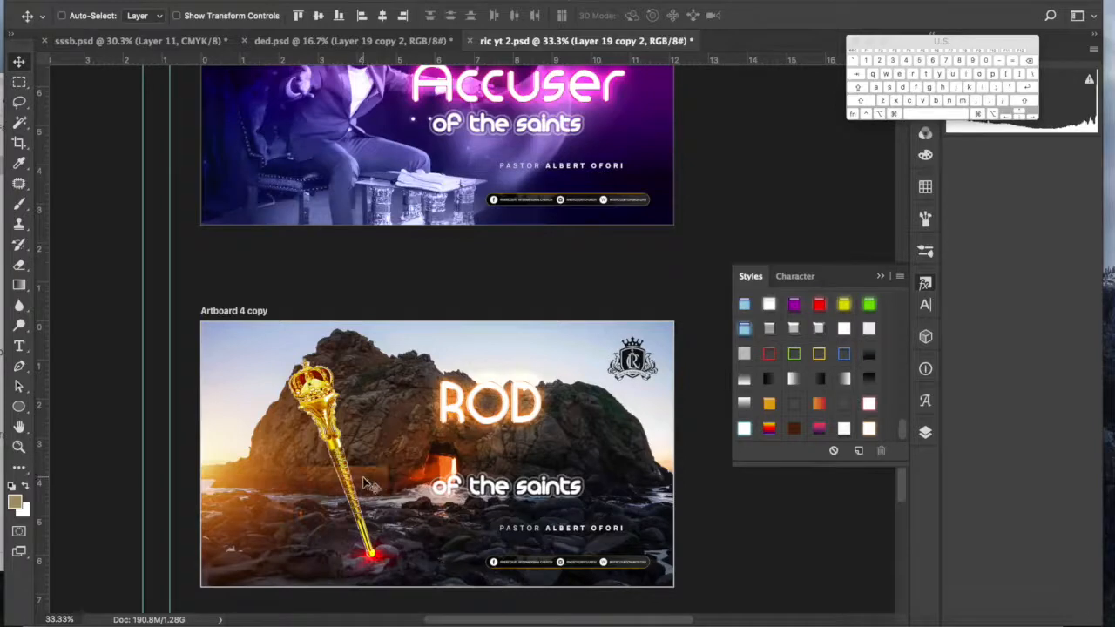
Step: Place the ROD title over the golden scepter so that the shaft runs through the letter O
key("super+t")
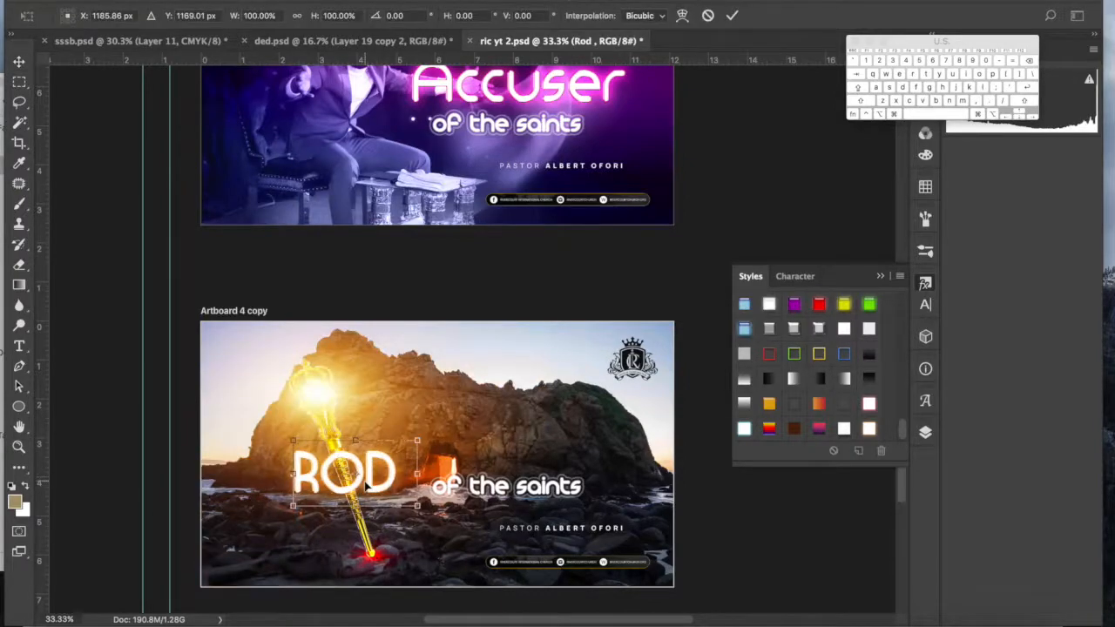
key("shift")
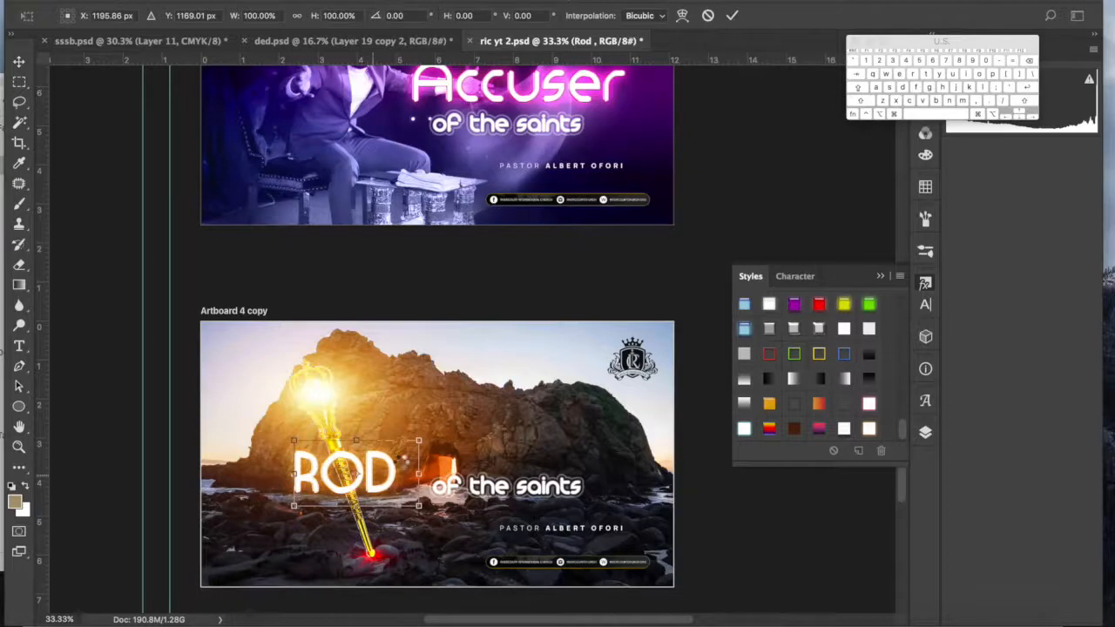
key("Return")
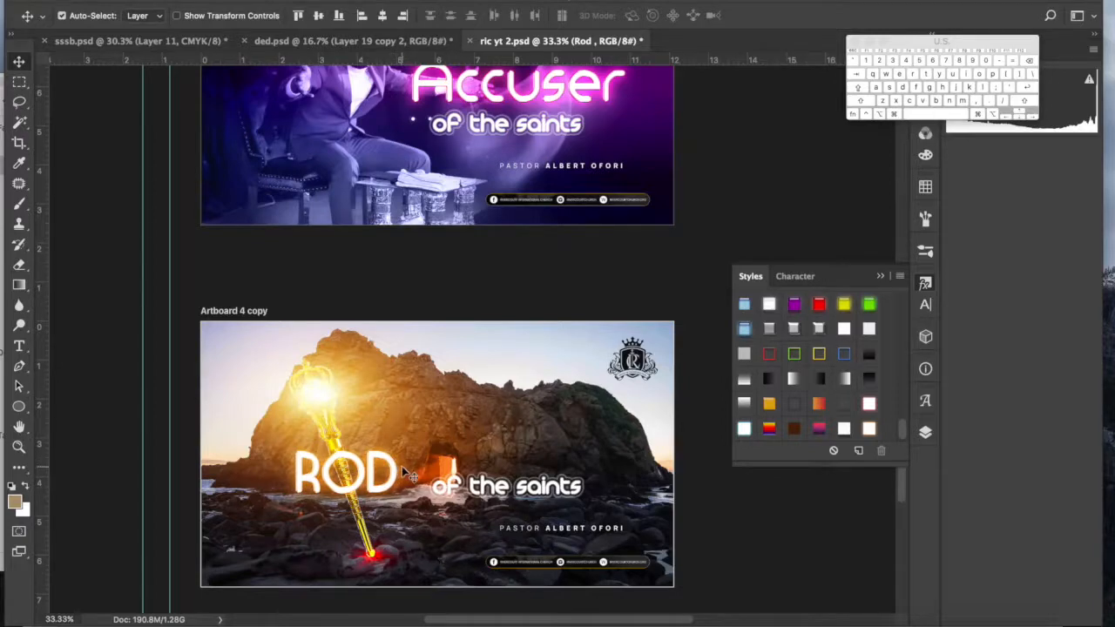
Step: Rasterize the type of the Rod layer
left_click(927, 430)
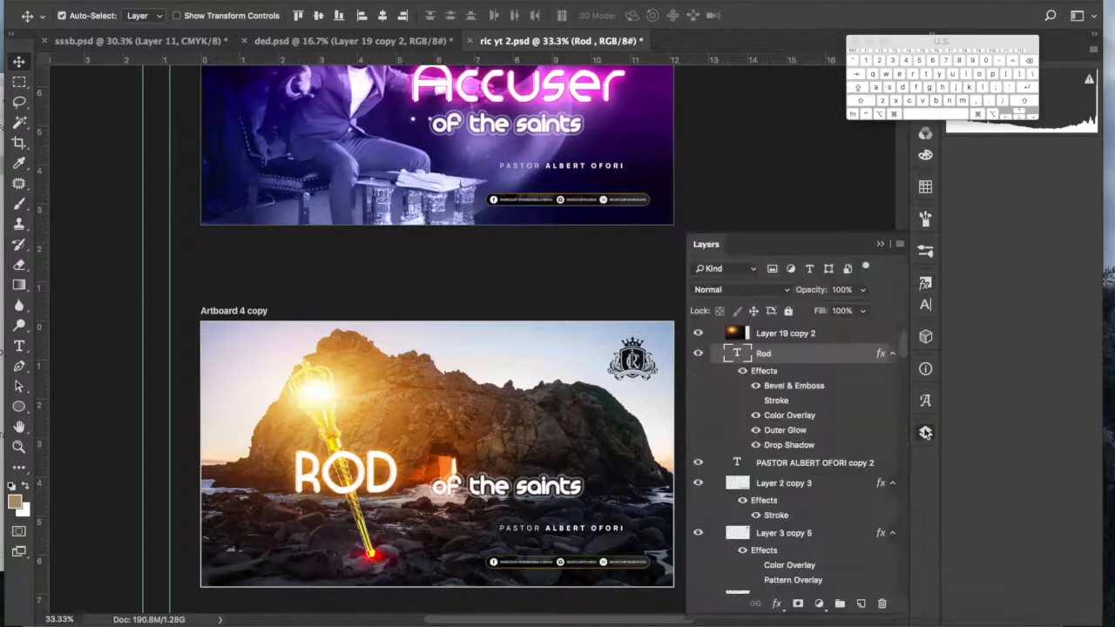
right_click(822, 360)
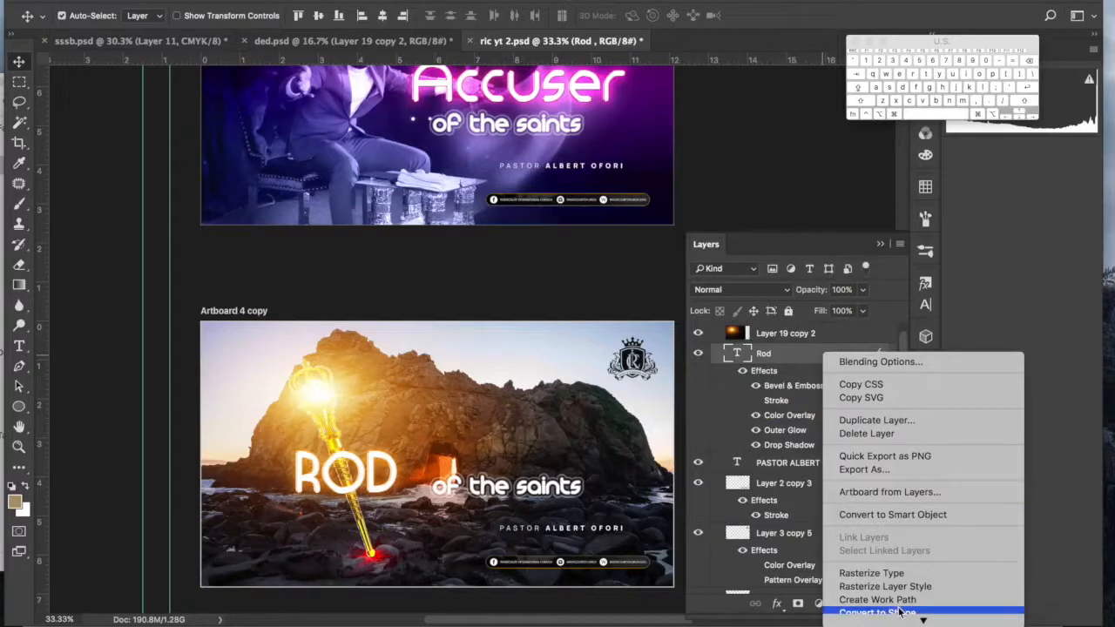
left_click(900, 575)
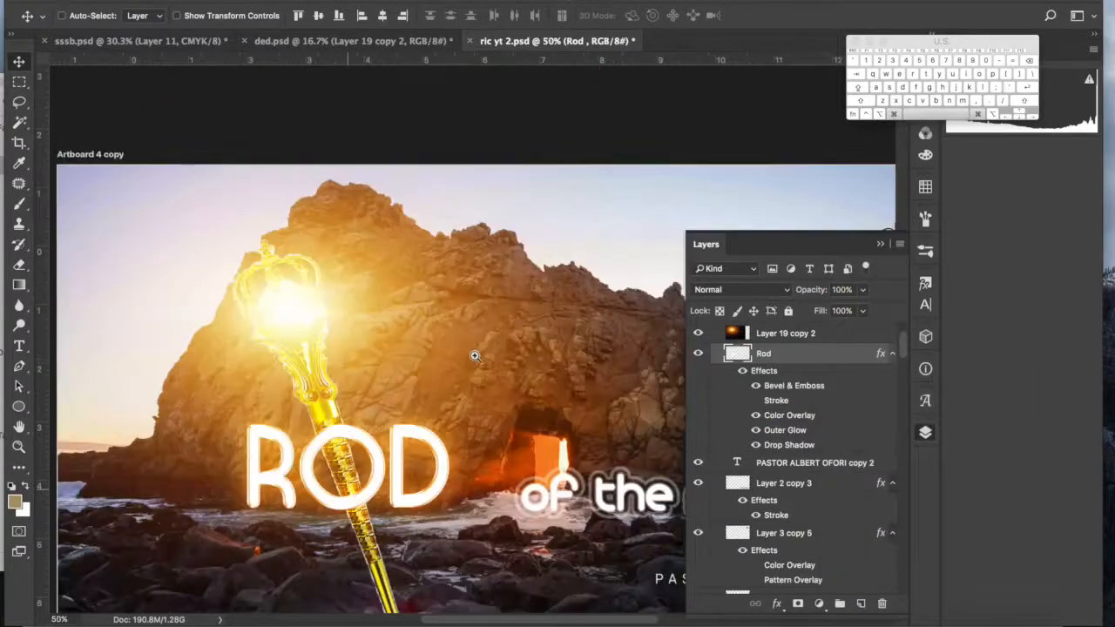
Step: Outline the scepter's shaft where it crosses the top of the O with the Pen tool and turn the path into a selection
scroll(405, 473, "up", 2)
left_click(992, 74)
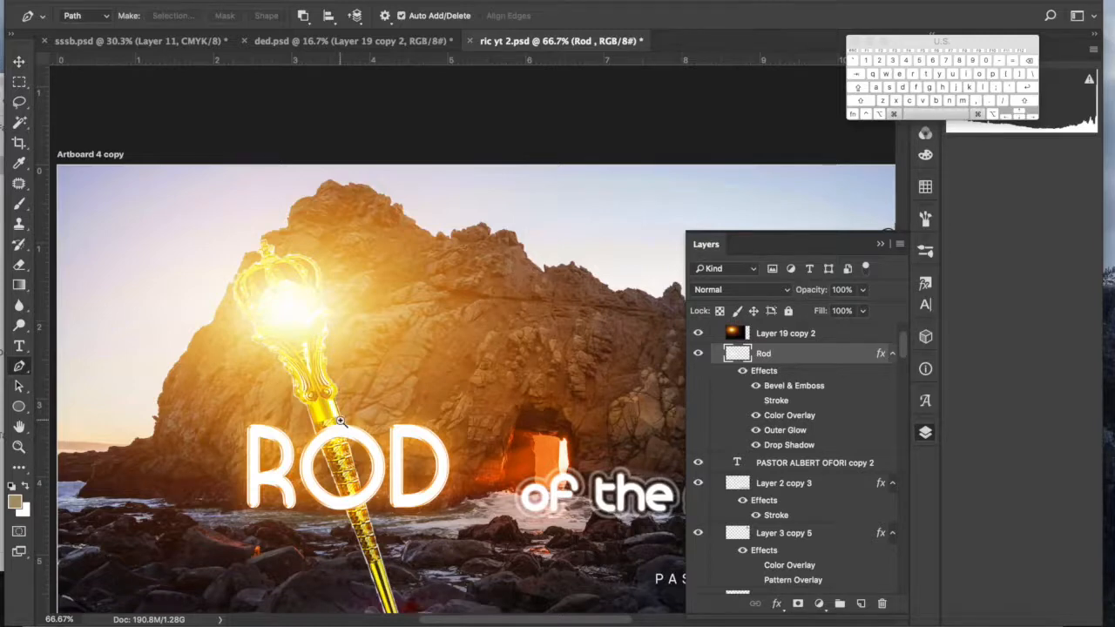
left_click(342, 424, "super")
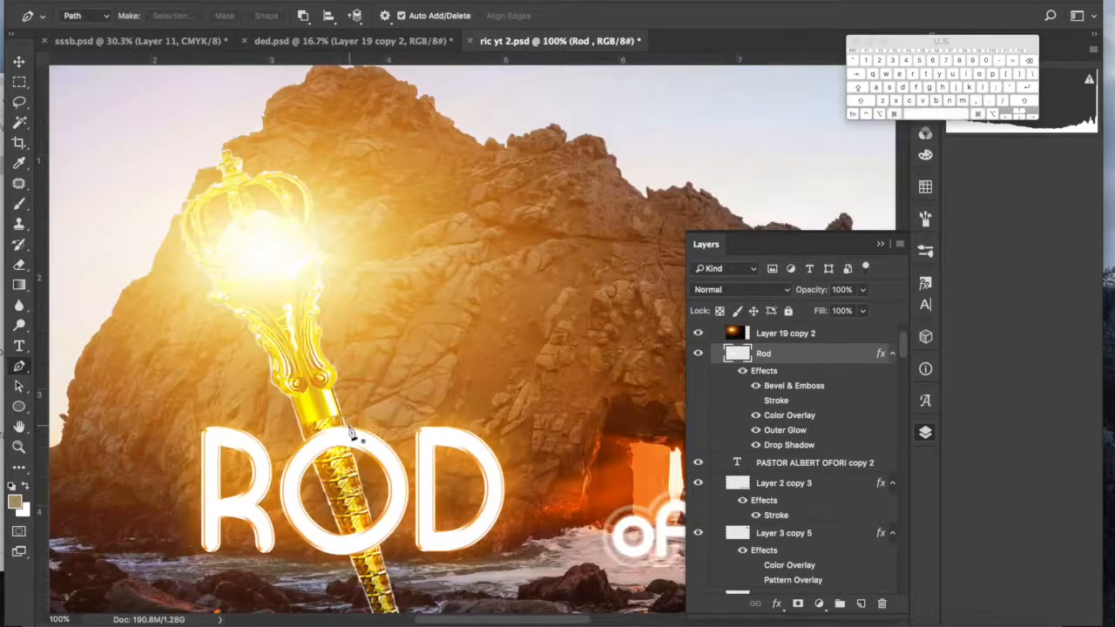
left_click(343, 425)
left_click(355, 468)
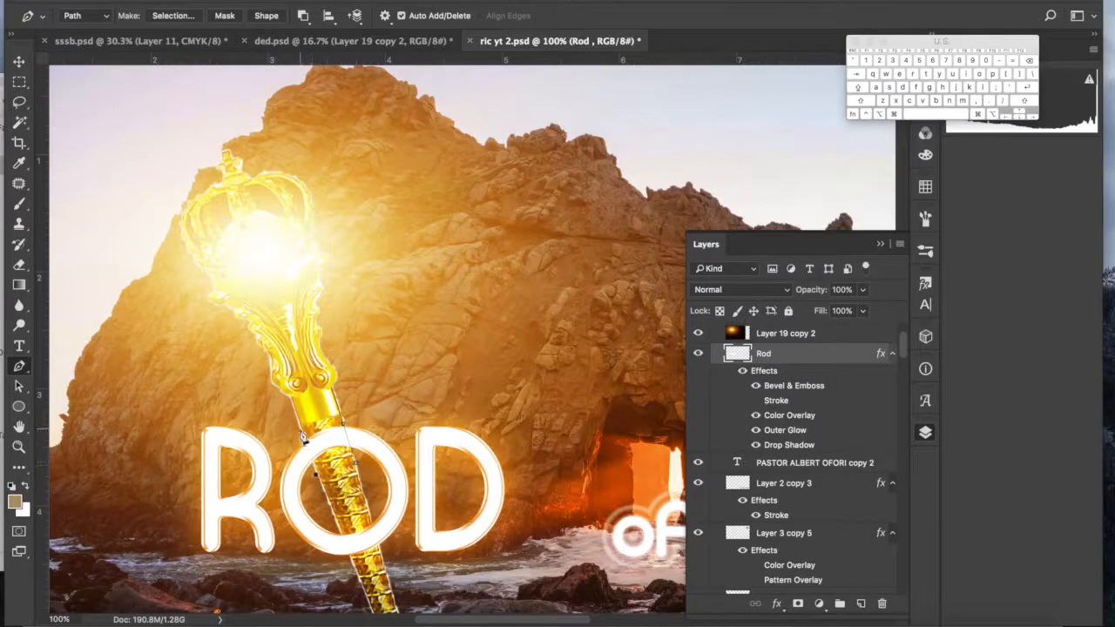
left_click(345, 406, "super")
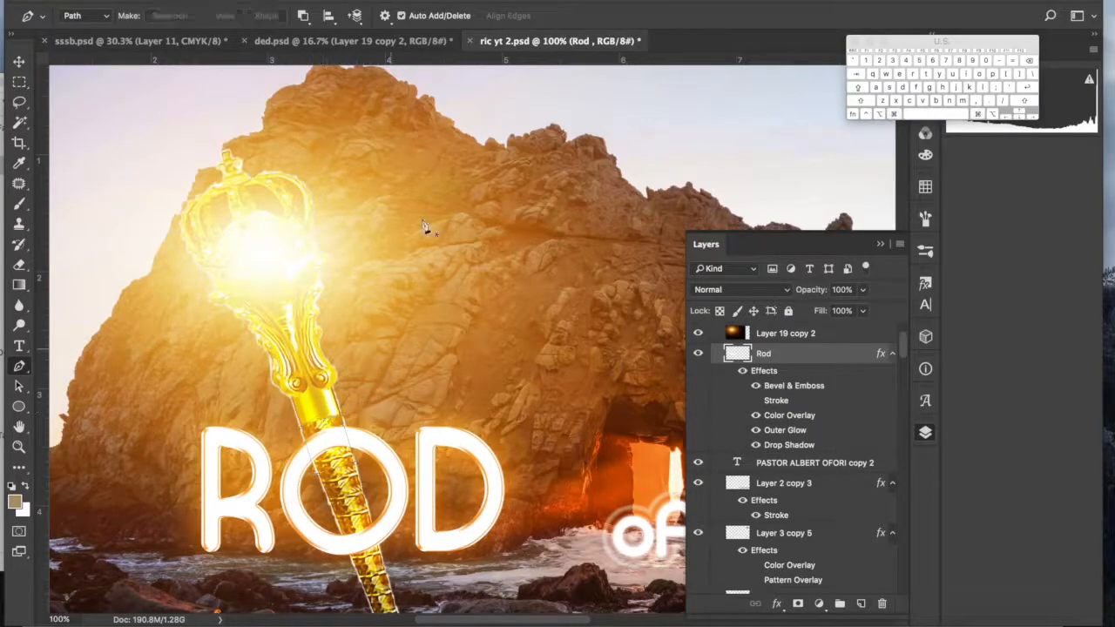
left_click(344, 0)
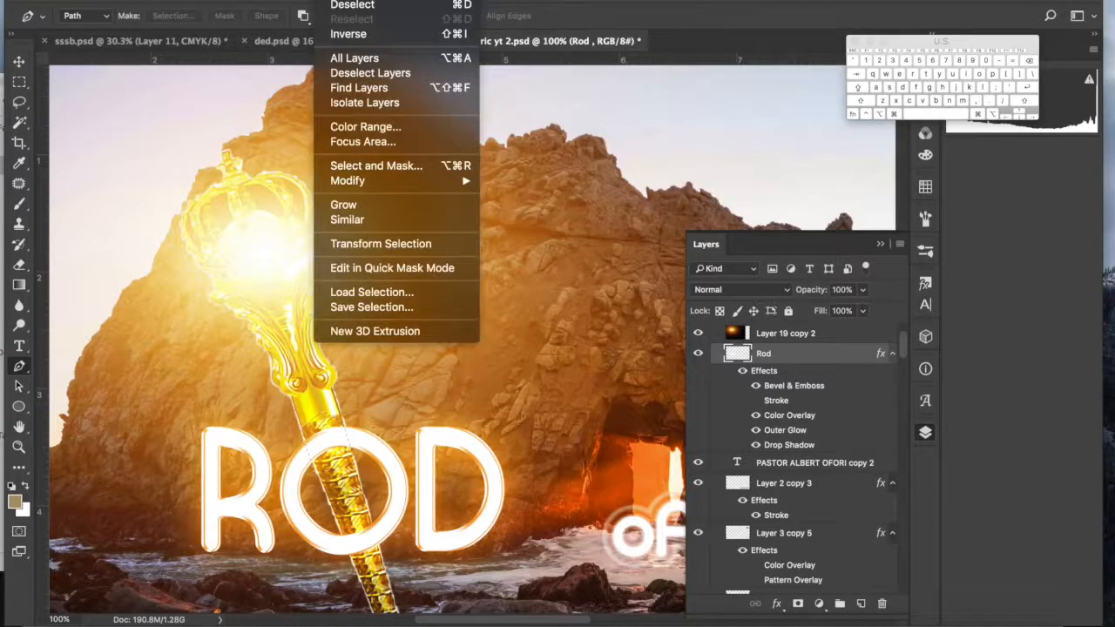
left_click(266, 65)
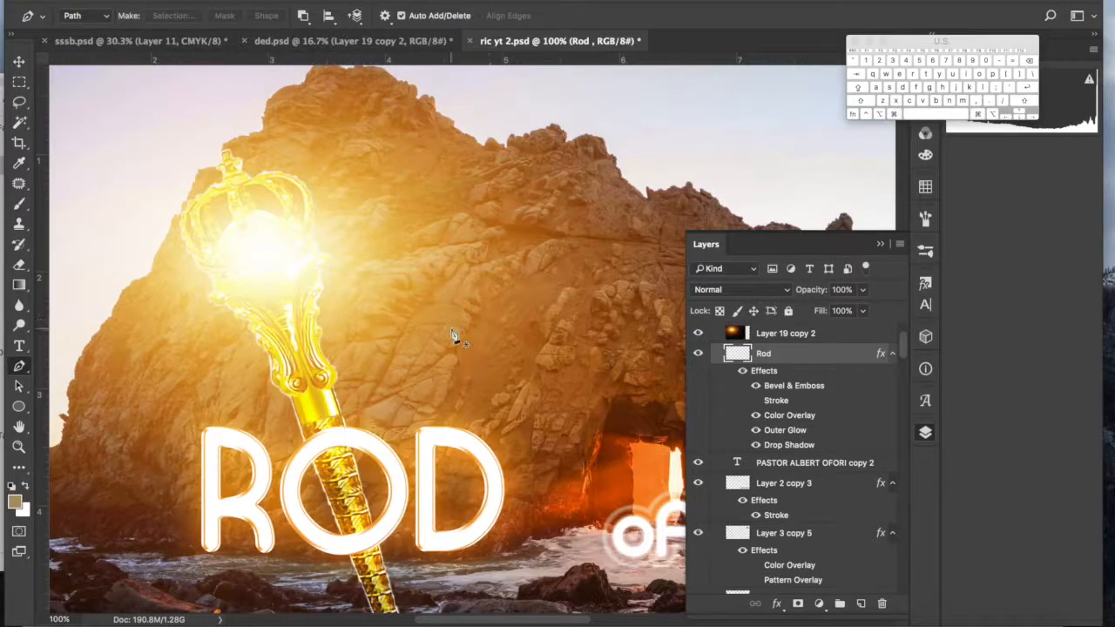
key("super+z")
Step: Cut the selected piece out of the O's upper edge so that the scepter's shaft passes in front of it
left_click(332, 0)
left_click(350, 35)
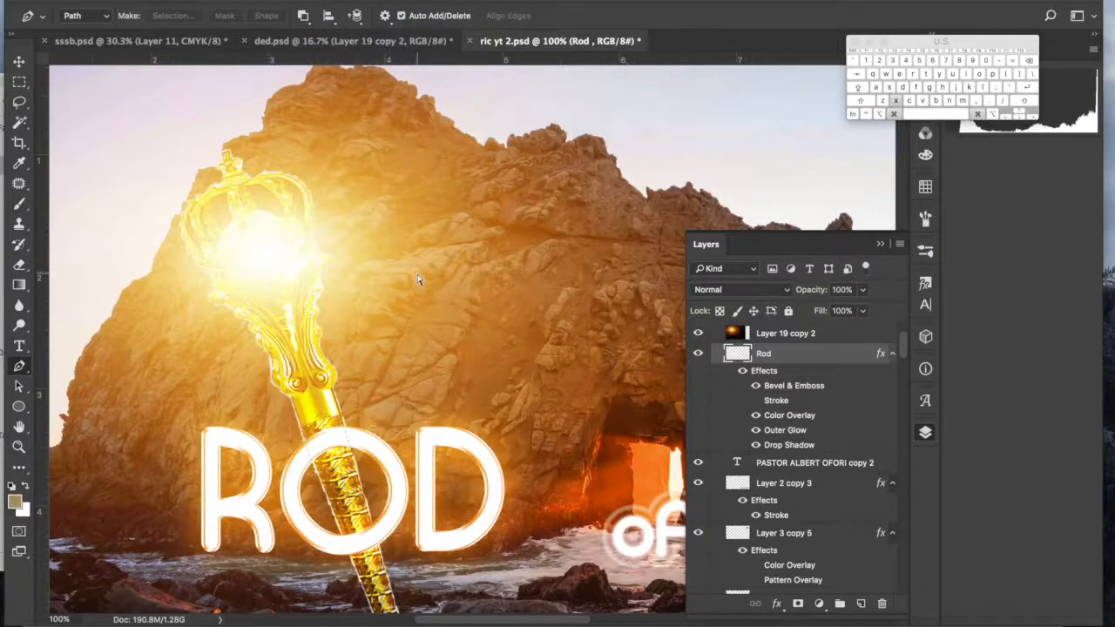
left_click_drag(283, 426, 218, 436)
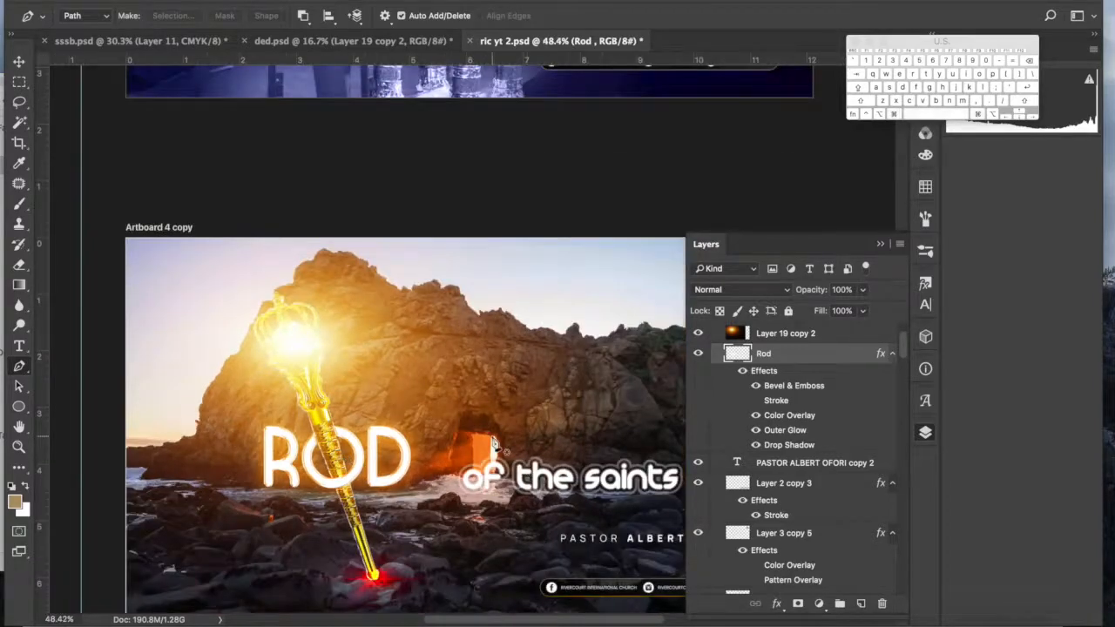
Step: Change the subtitle "of the saints" on Artboard 4 copy to "of POWER"
scroll(501, 445, "right", 3)
scroll(501, 445, "down", 2)
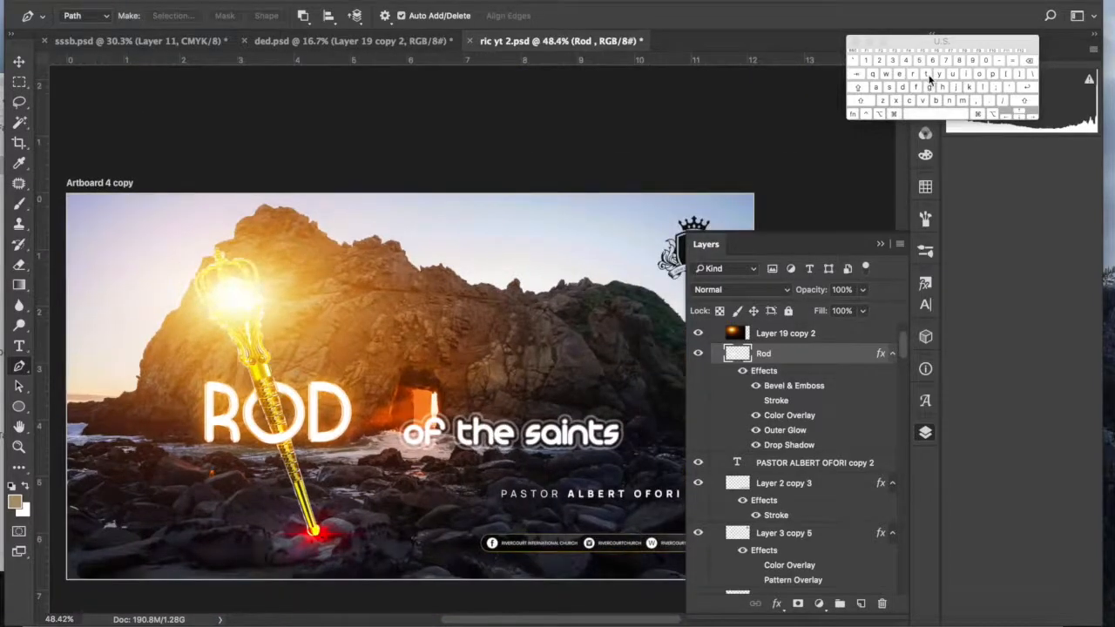
key("t")
double_click(456, 430)
left_click_drag(531, 418, 638, 424)
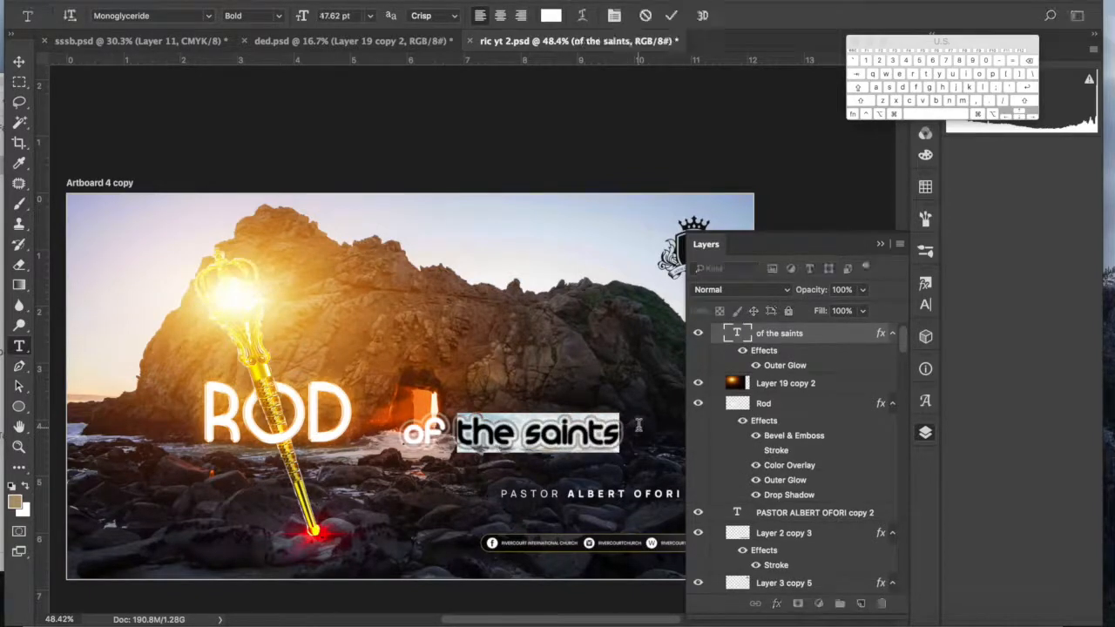
type("POW")
left_click(900, 75)
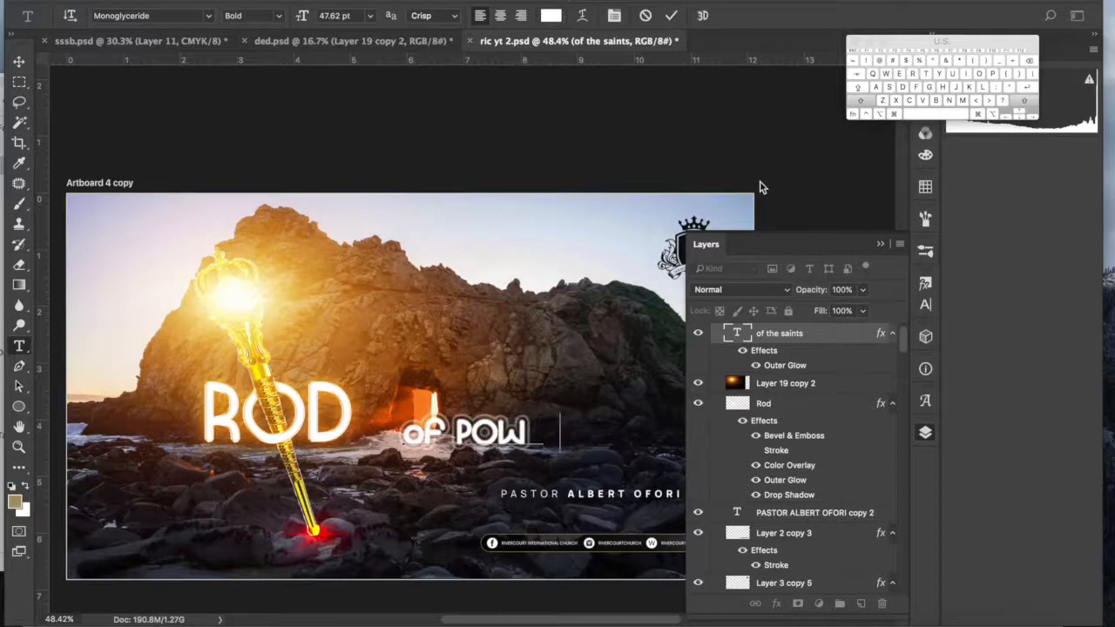
type("ER")
left_click(671, 18)
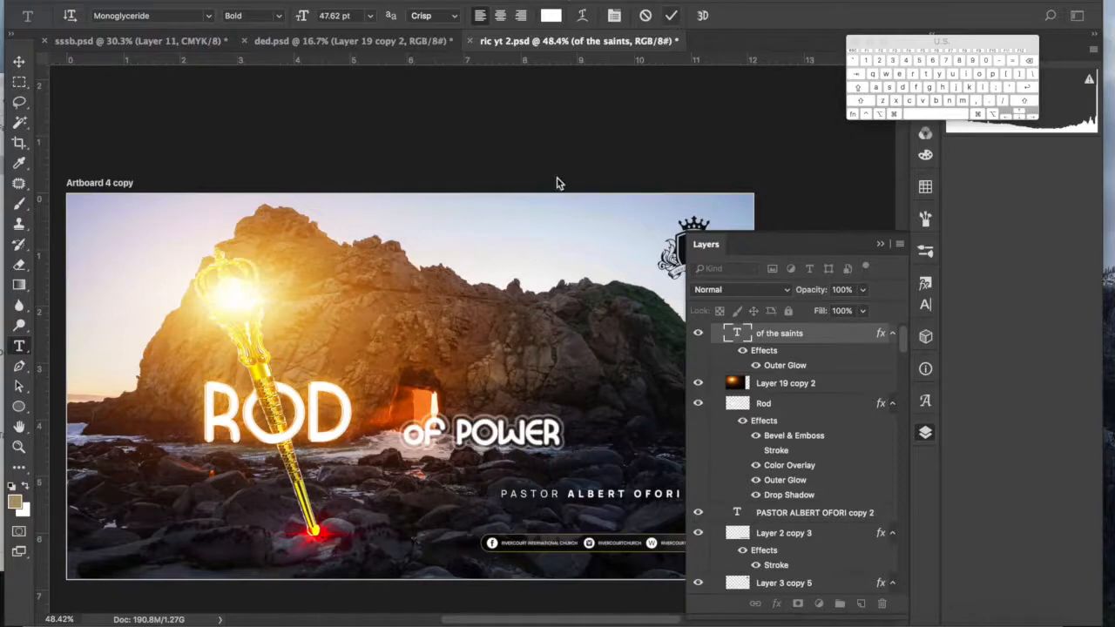
Step: Move the "of POWER" line beneath the ROD title and enlarge it proportionally to about 146% with Free Transform
key("v")
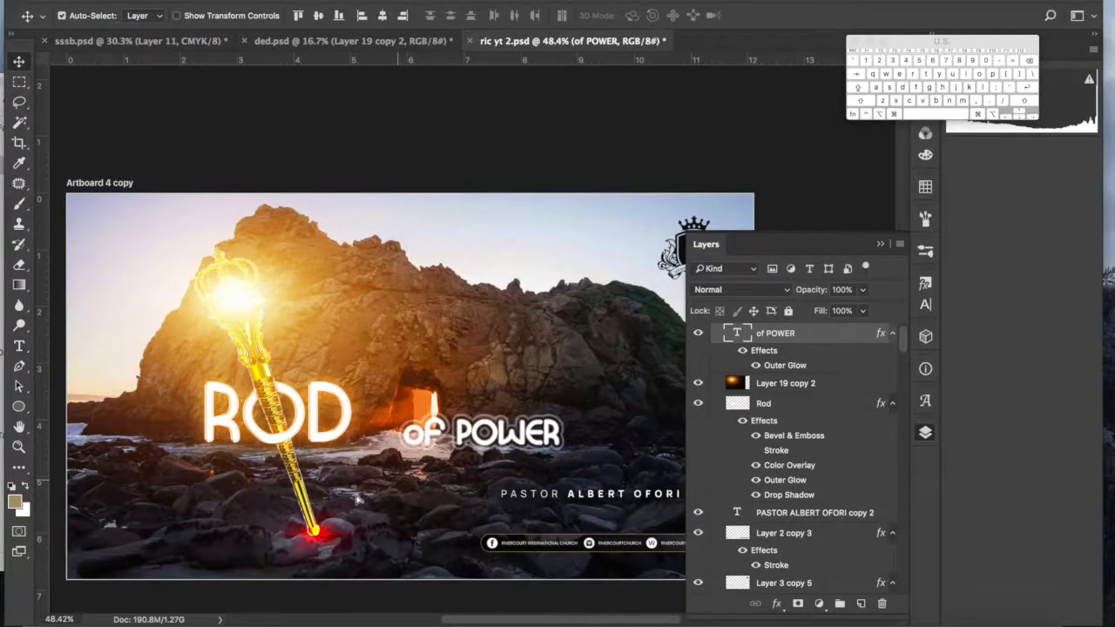
mouse_move(357, 498)
left_mouse_down()
mouse_move(348, 501)
mouse_move(373, 490)
mouse_move(357, 491)
left_mouse_up()
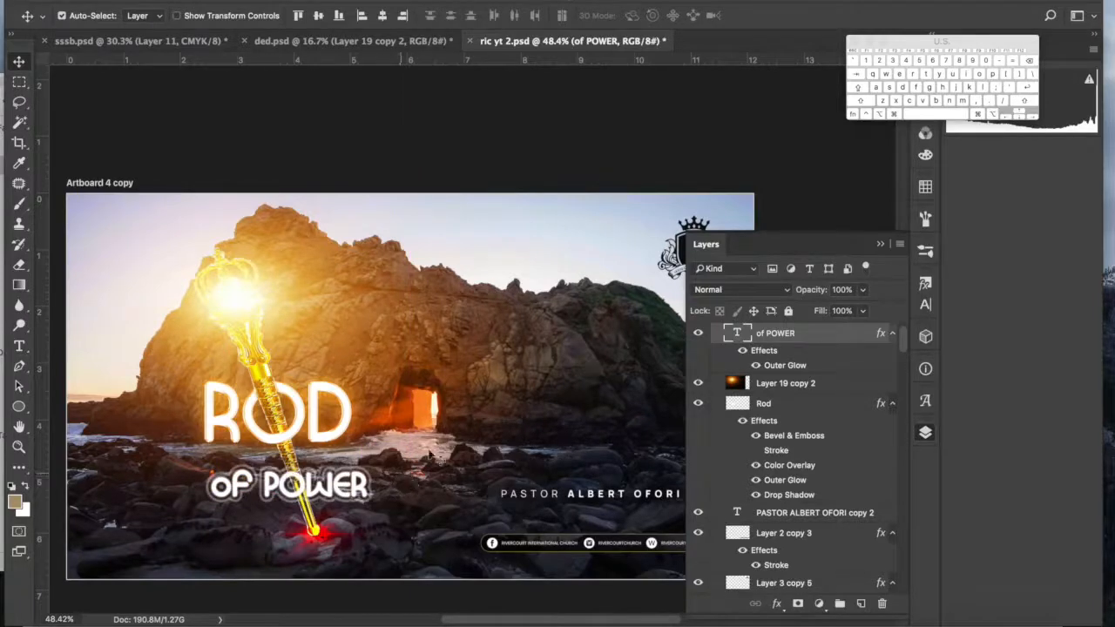
key("super+t")
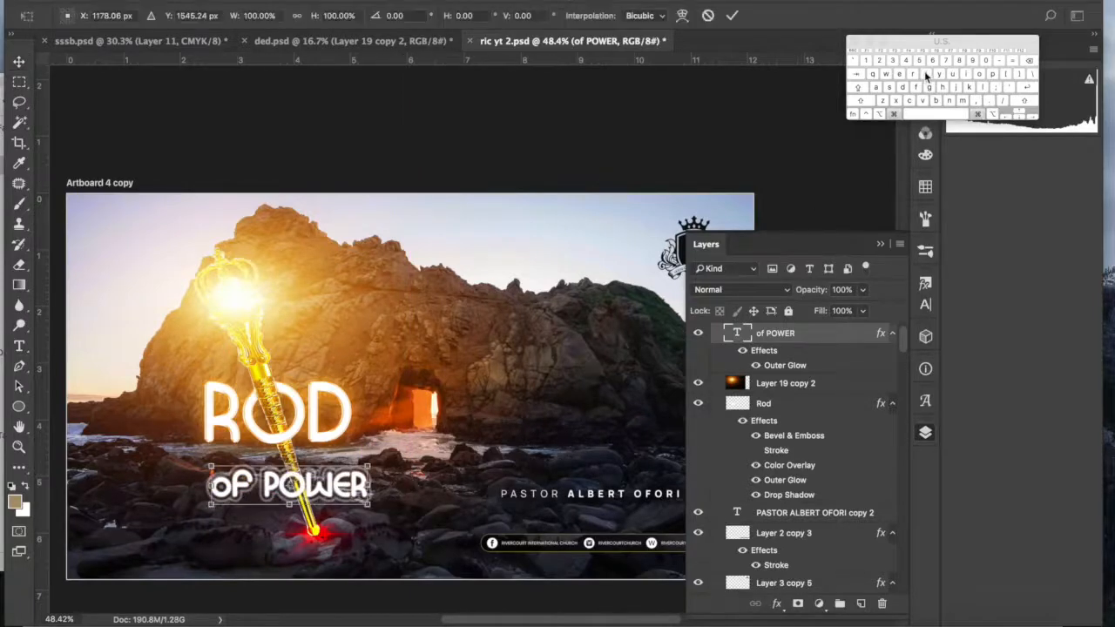
key("shift+alt")
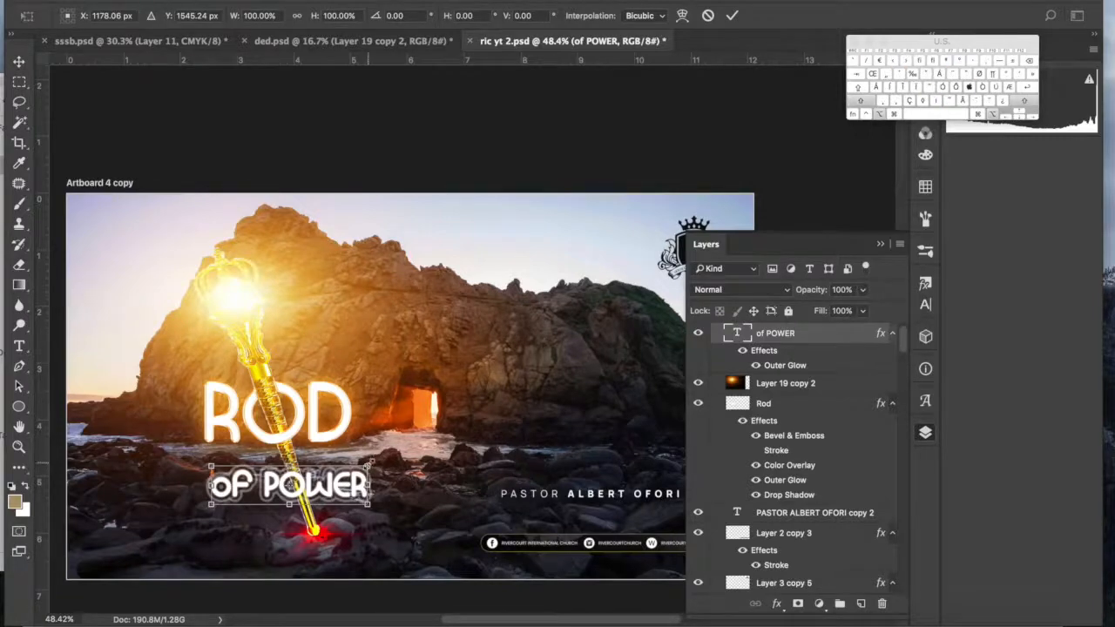
left_click_drag(371, 464, 404, 453)
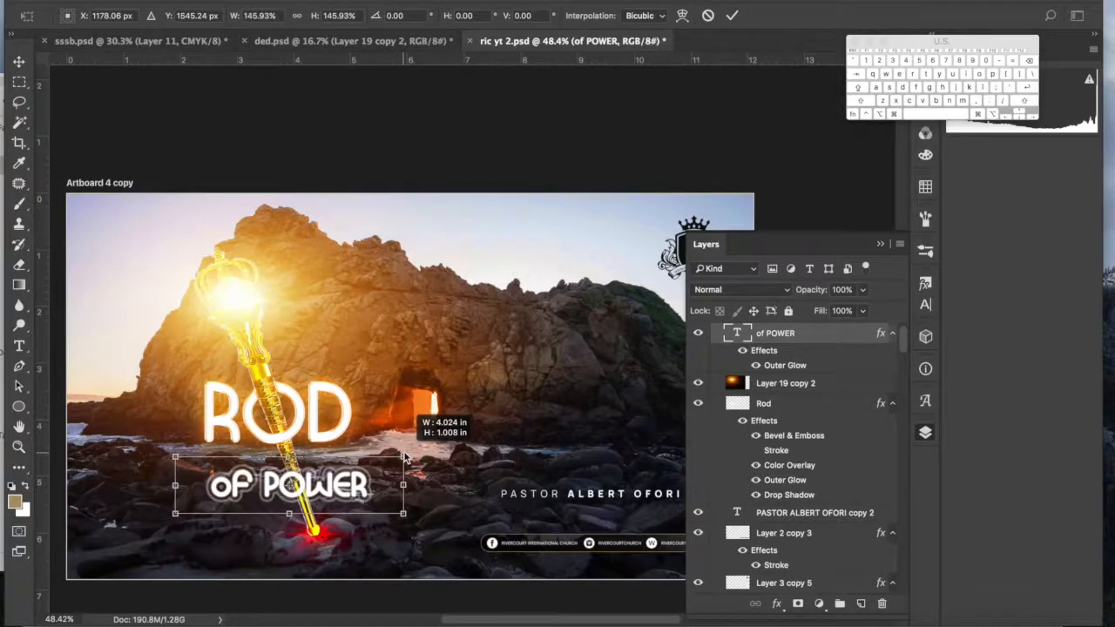
left_click_drag(404, 453, 405, 454)
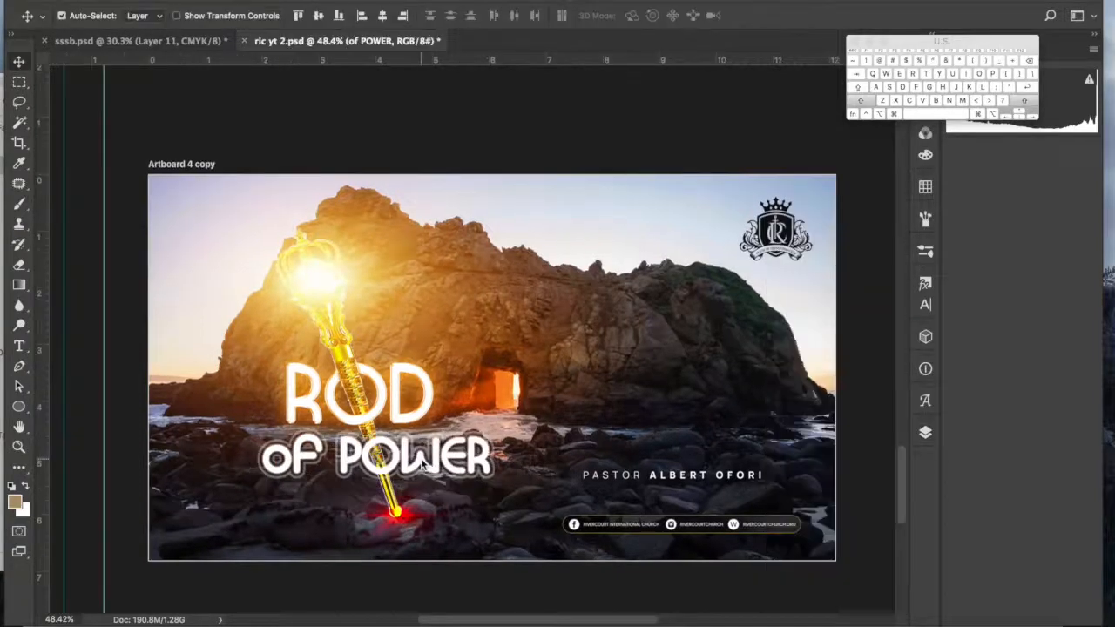
key("shift+Left")
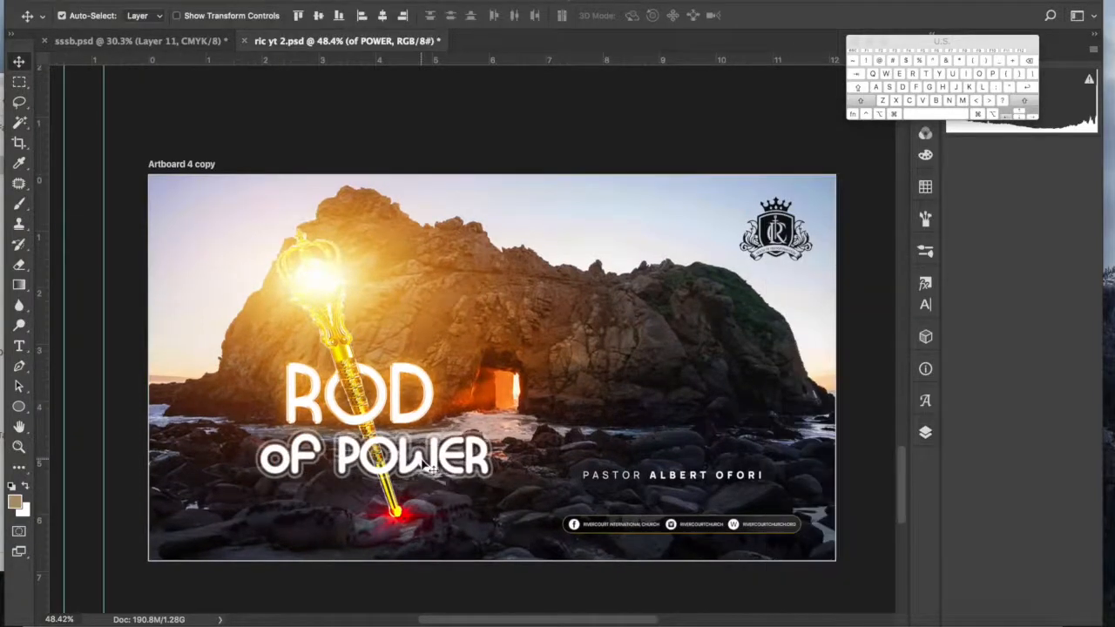
Step: Nudge the "of POWER" line slightly to the left and rasterize its type layer
key("shift+Left")
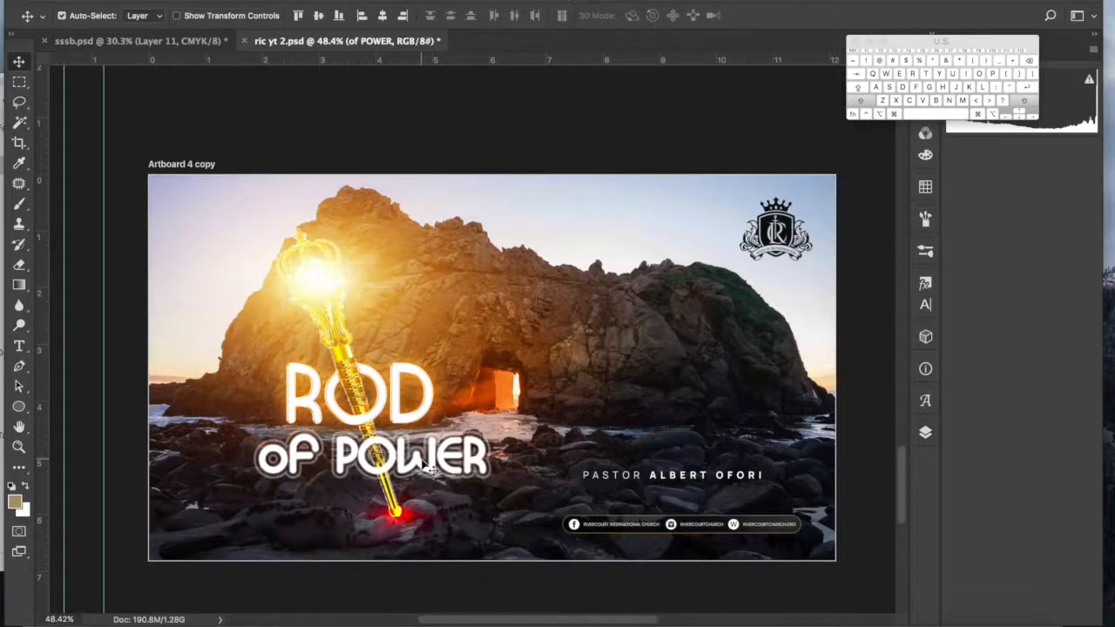
left_click(925, 433)
right_click(845, 342)
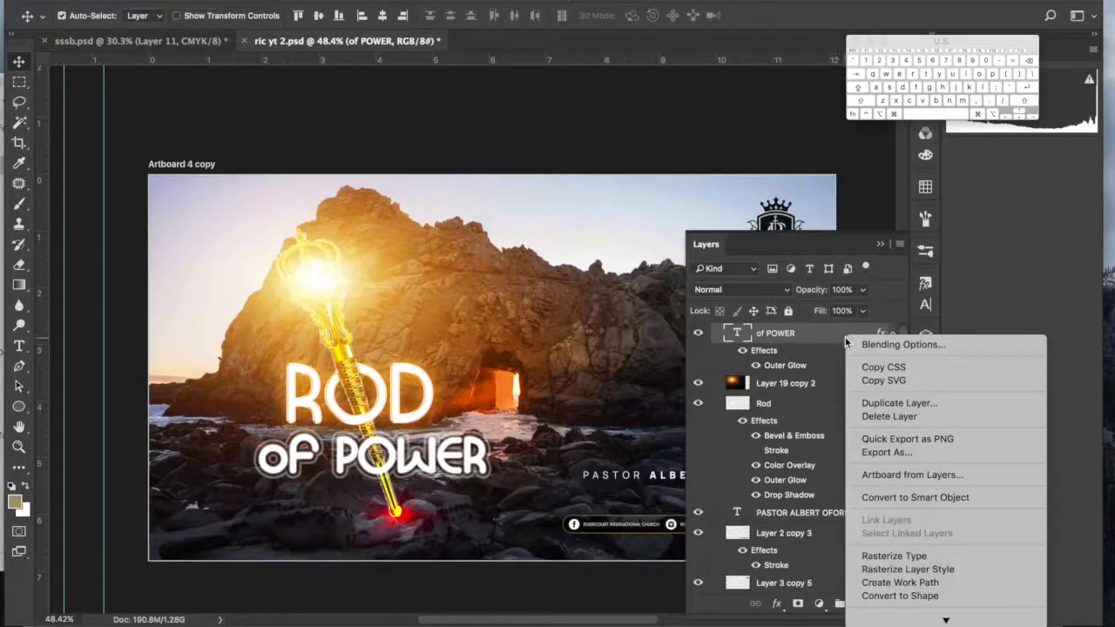
left_click(880, 558)
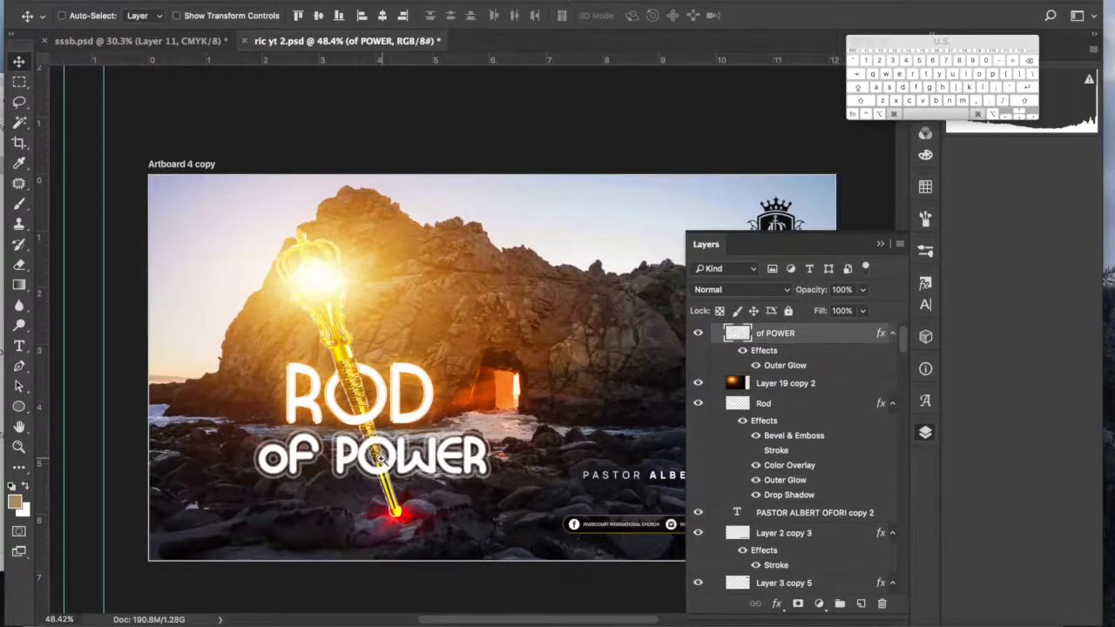
Step: Outline the scepter's shaft where it crosses the bottom of the O in POWER with the Pen tool, convert the path to a selection and invert it
scroll(380, 459, "up", 1)
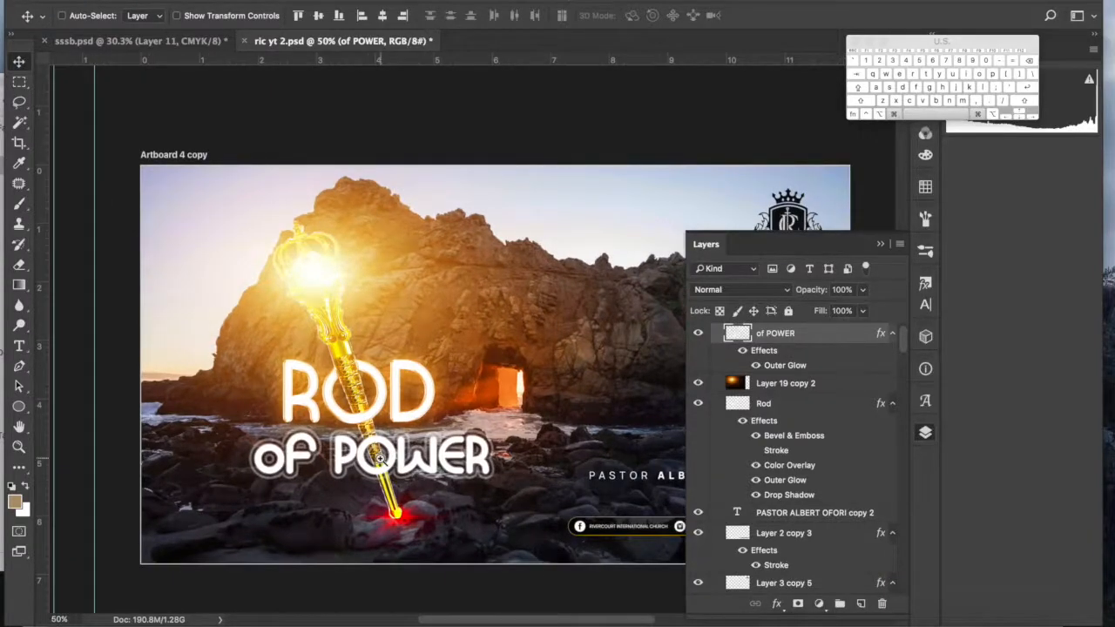
scroll(379, 459, "up", 2)
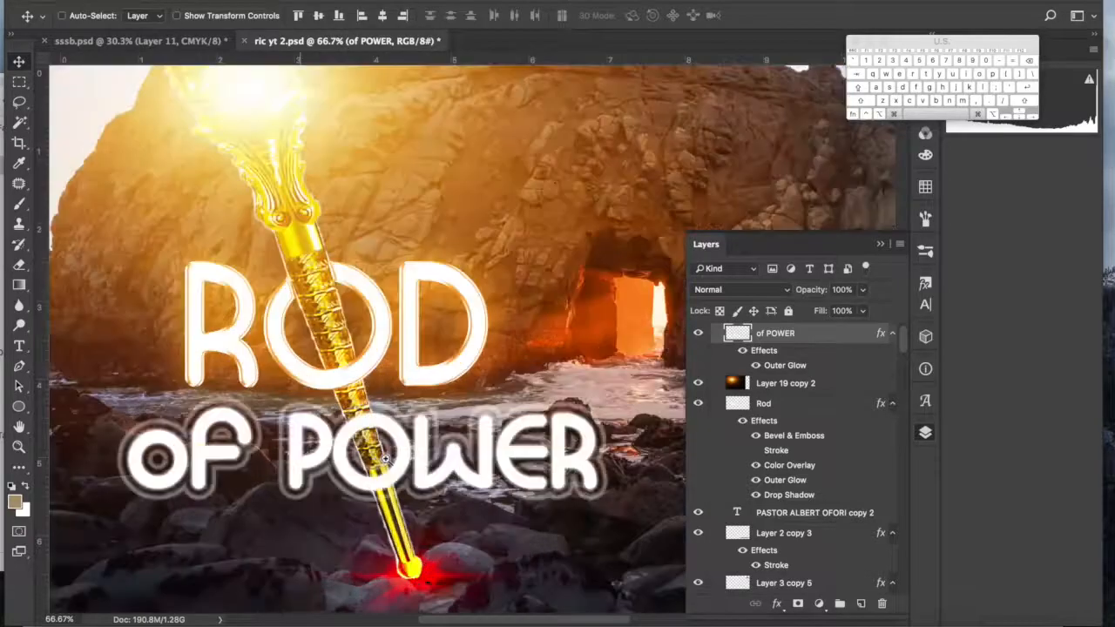
left_click(989, 79)
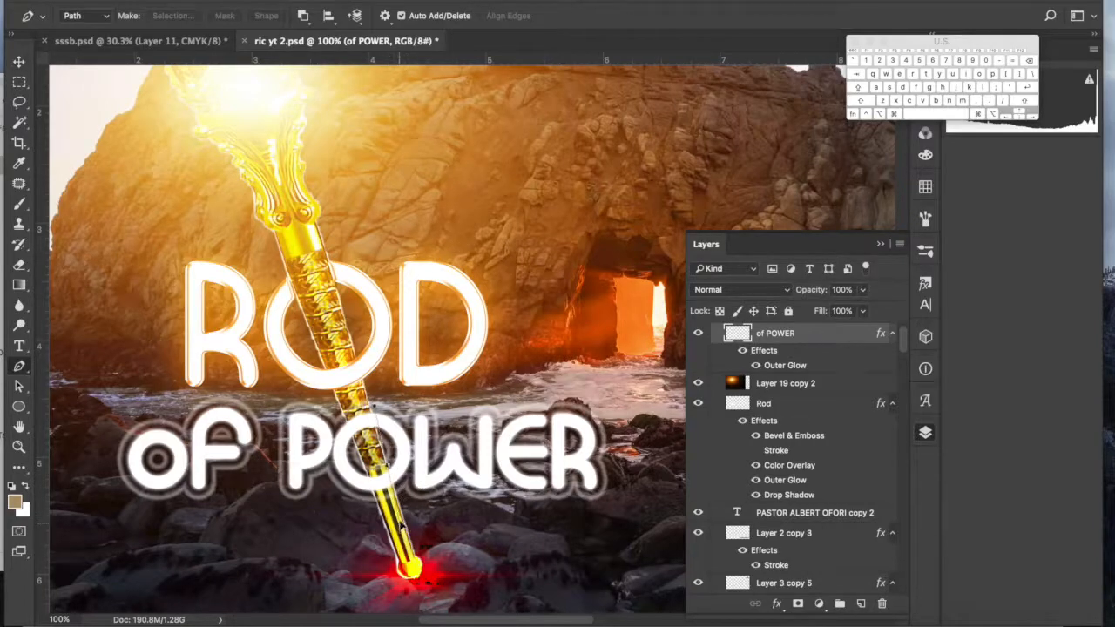
left_click(402, 525)
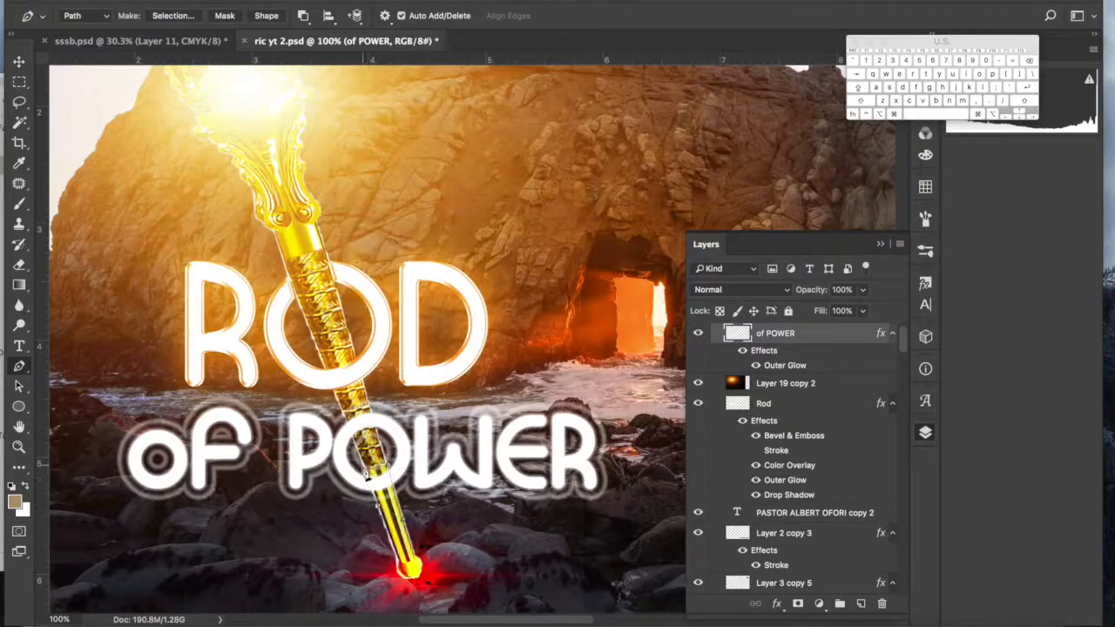
key("super")
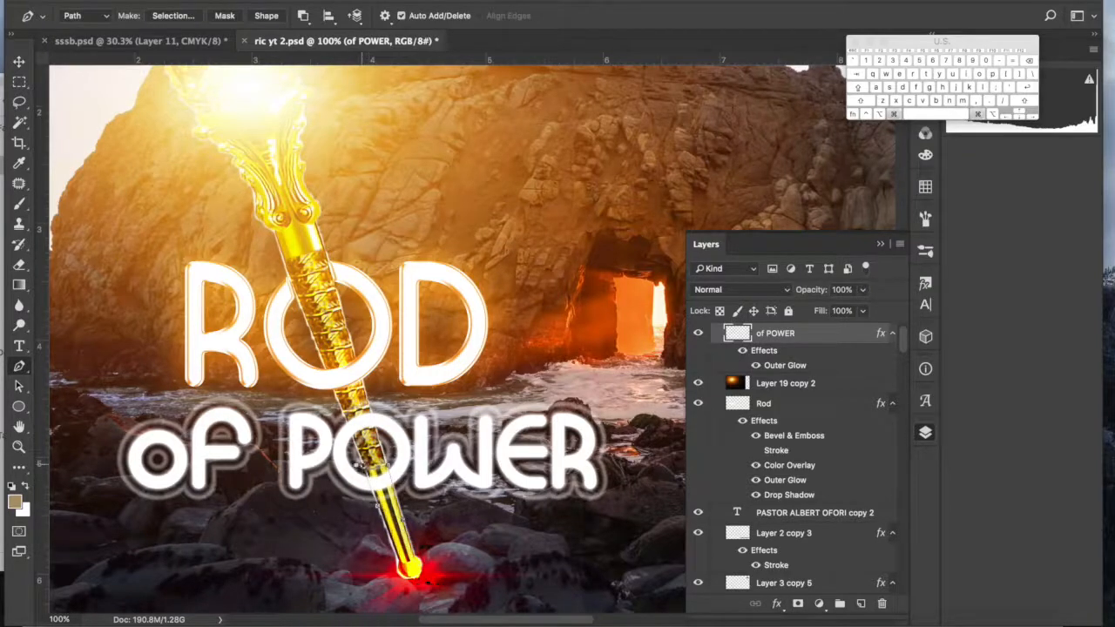
key("super+z")
left_click(338, 1)
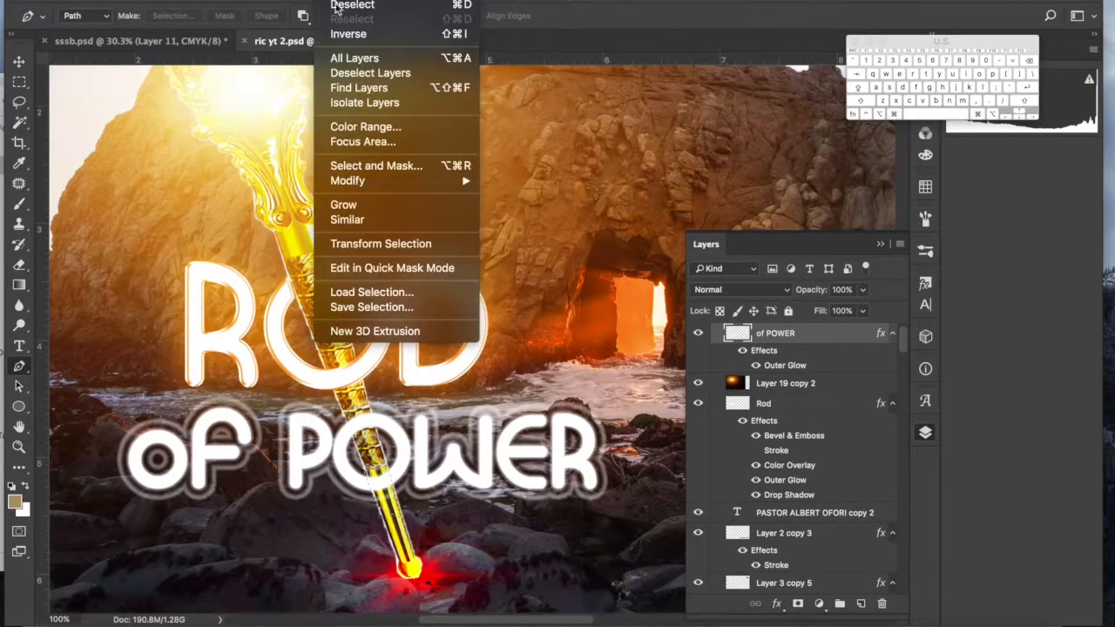
left_click(340, 35)
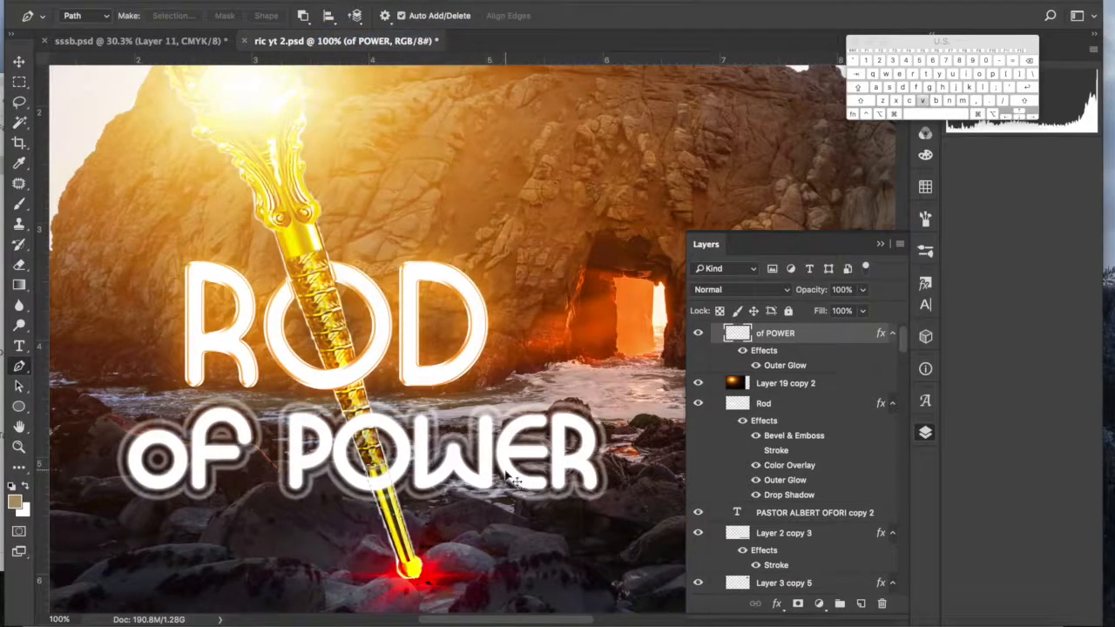
Step: Cut the selected piece out of the lower edge of POWER's O so that the scepter's shaft passes in front of it
key("v")
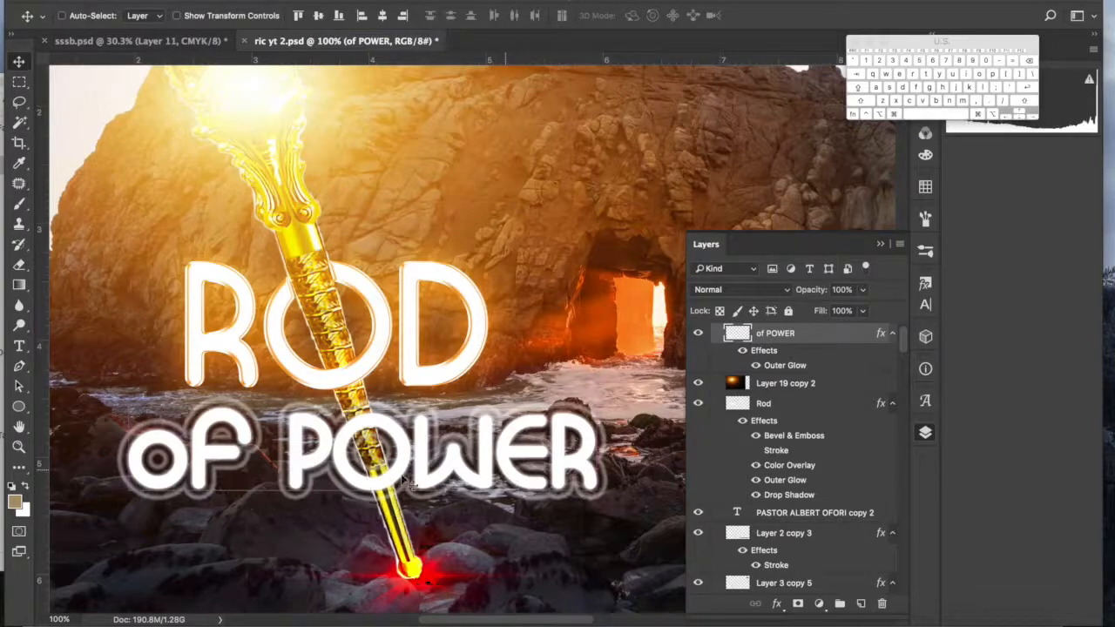
key("super+x")
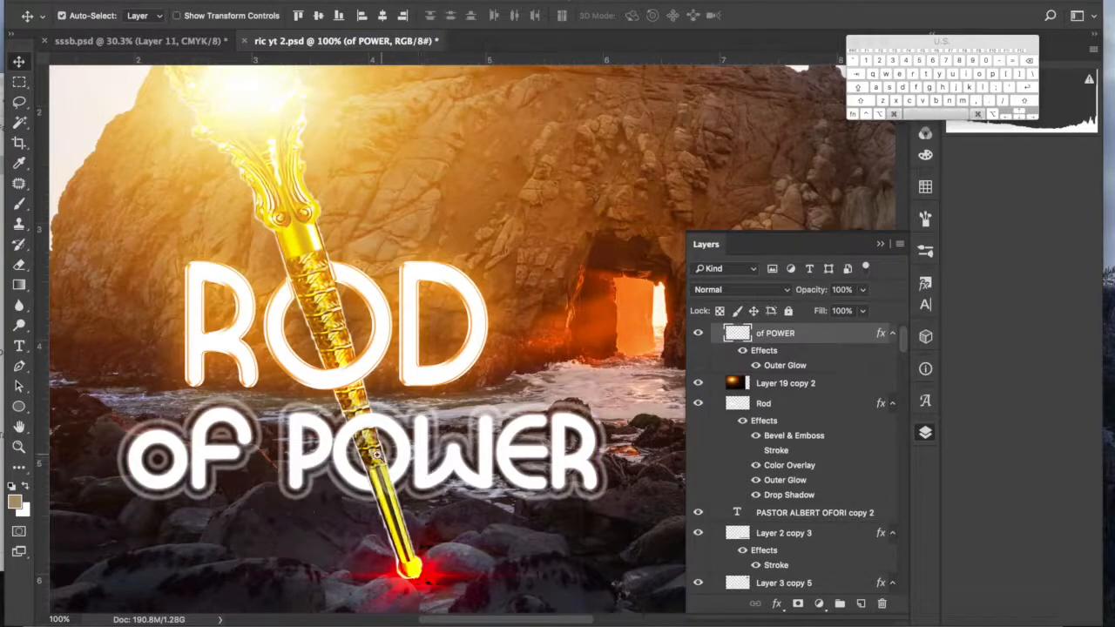
scroll(365, 453, "down", 5)
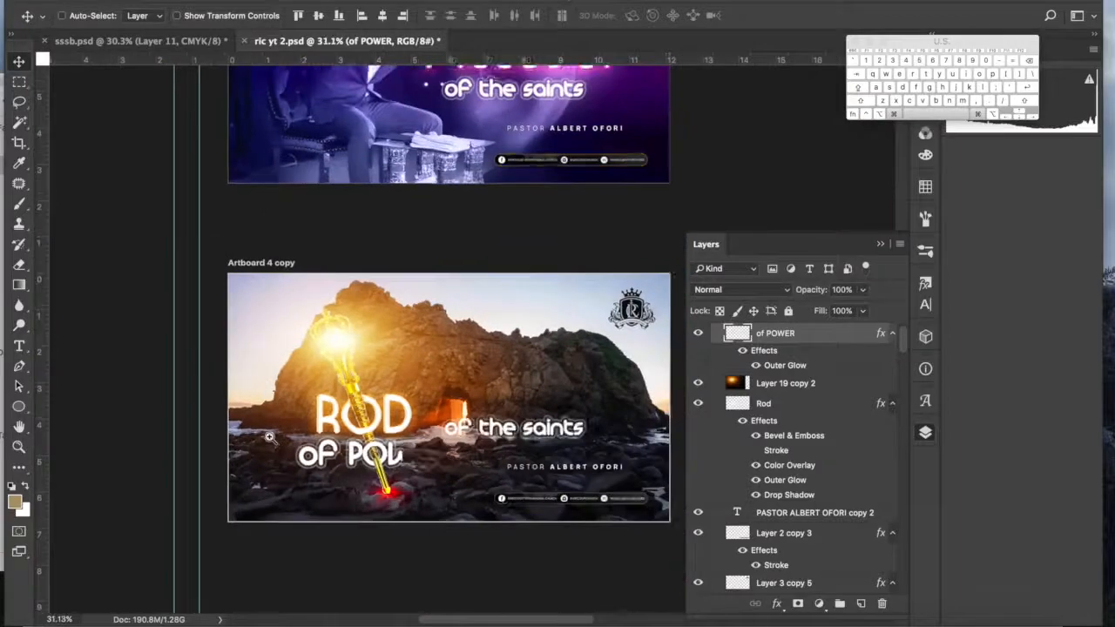
scroll(497, 460, "down", 1)
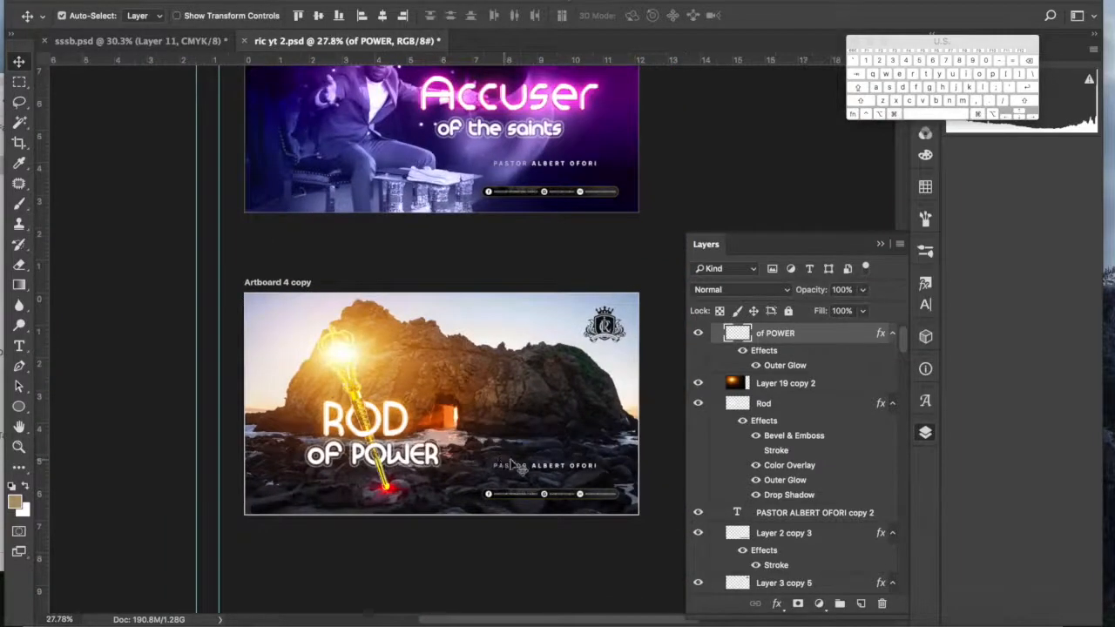
Step: Try placing a copy of the purple-suited speaker from the "Oil of Joy" artboard on Artboard 4 copy
scroll(574, 346, "up", 2)
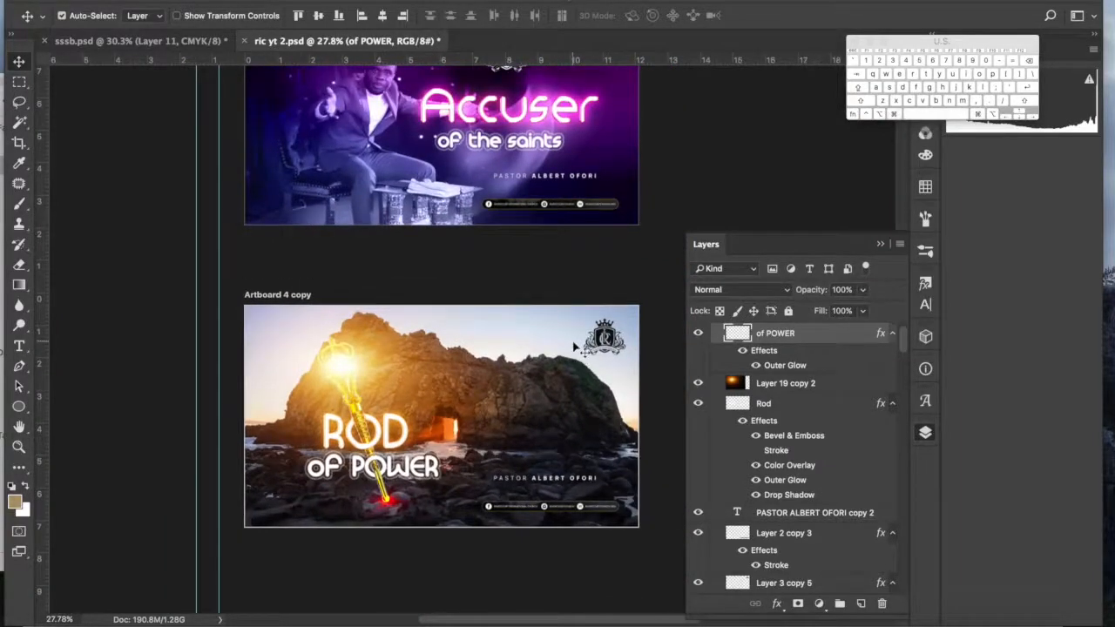
scroll(574, 346, "up", 2)
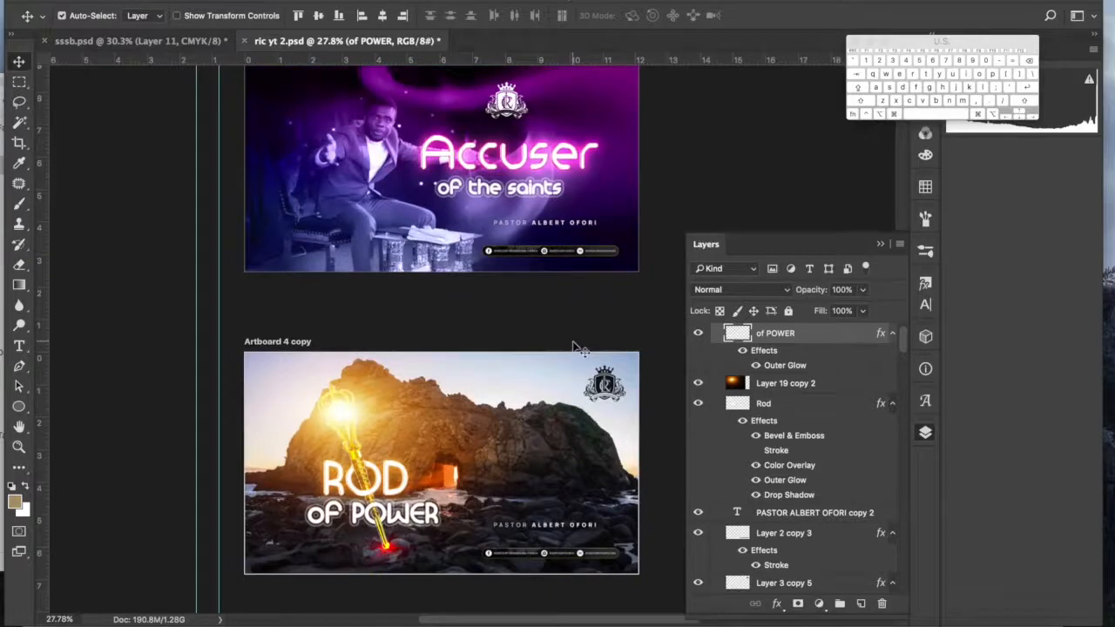
scroll(574, 347, "up", 10)
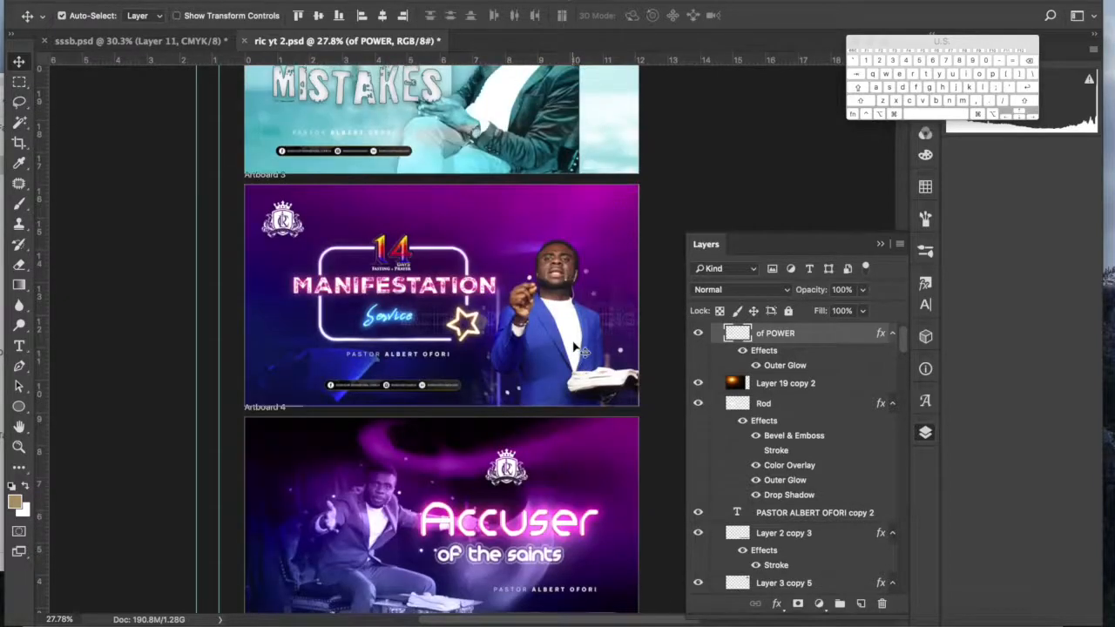
scroll(574, 346, "up", 2)
scroll(574, 347, "up", 6)
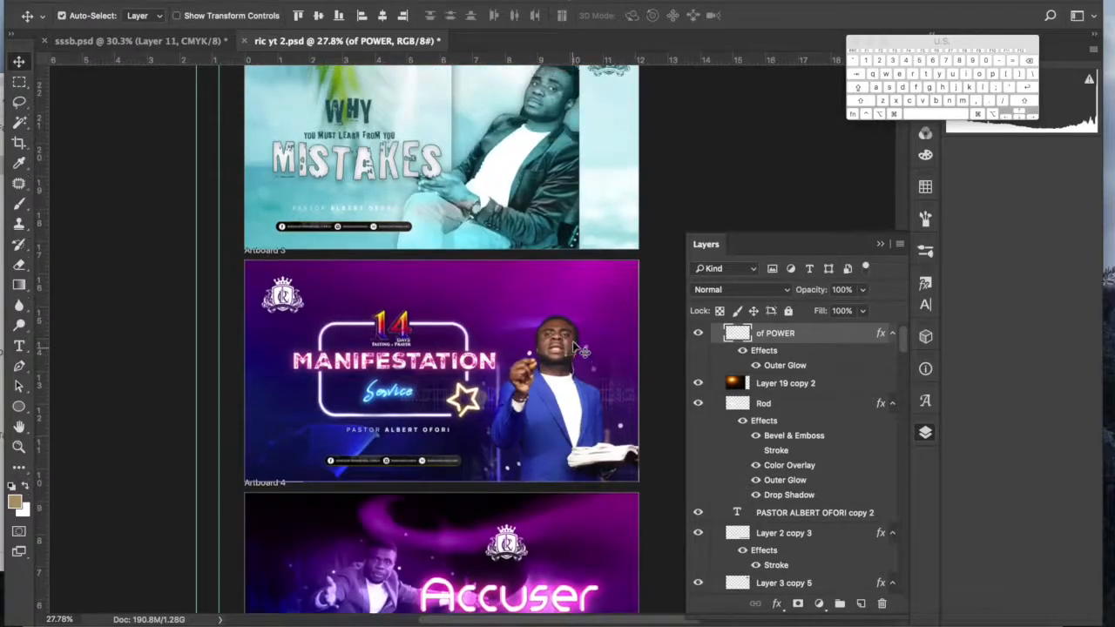
scroll(574, 347, "up", 2)
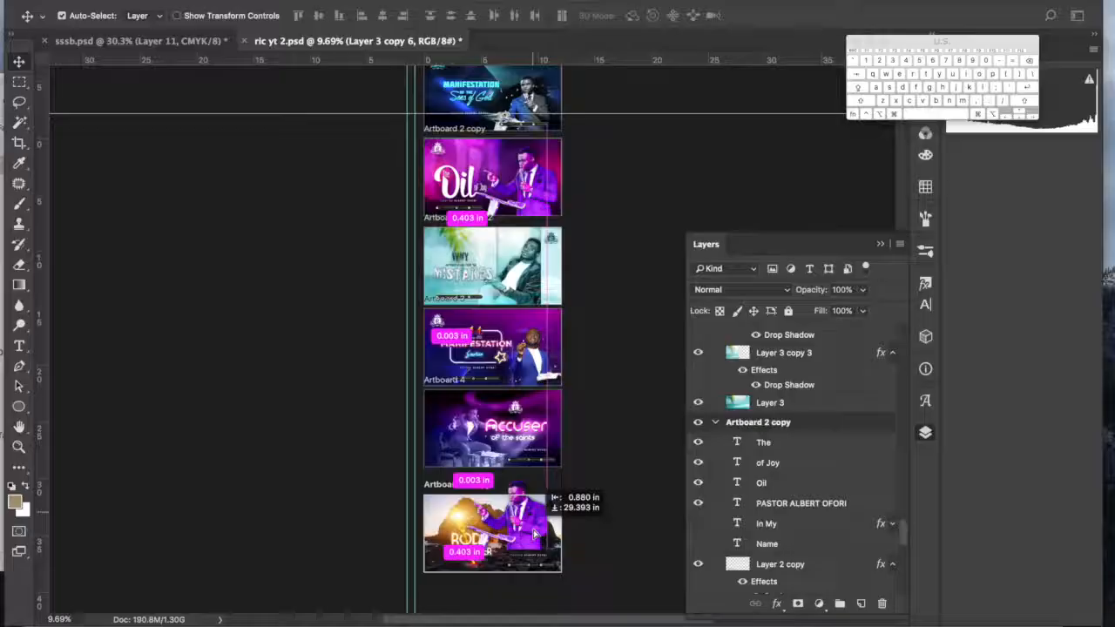
left_click_drag(540, 527, 535, 533)
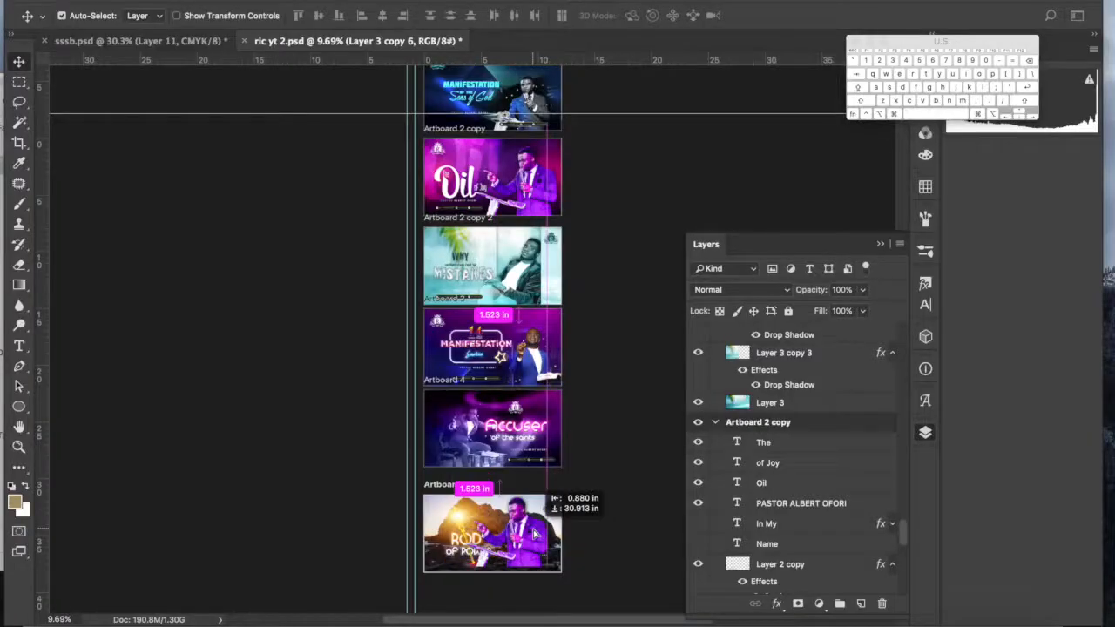
left_click_drag(536, 533, 537, 533)
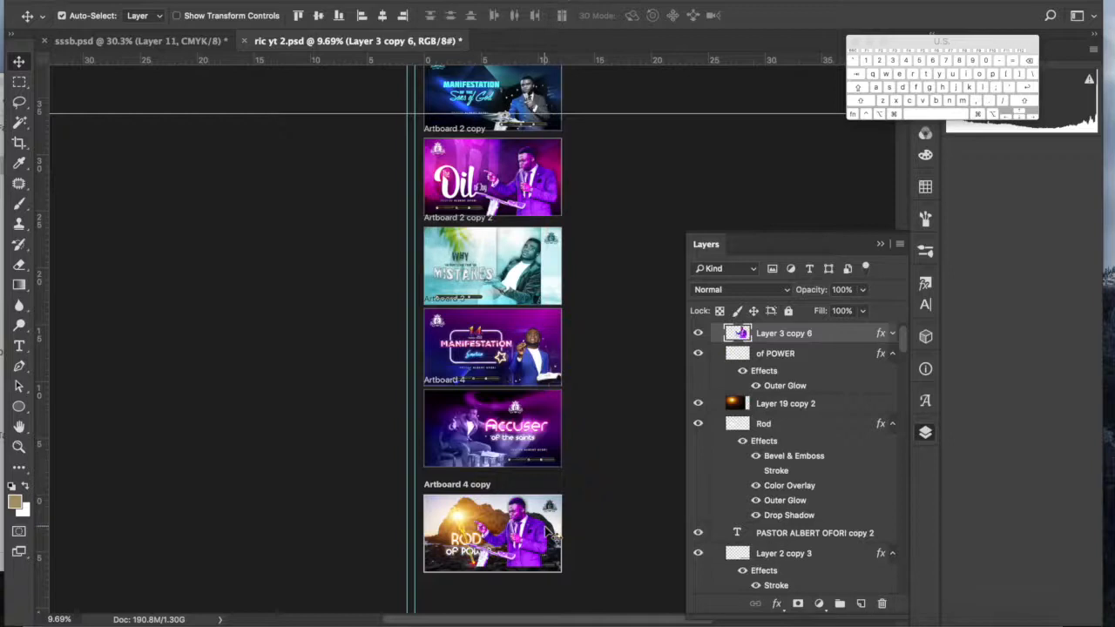
left_click(548, 533)
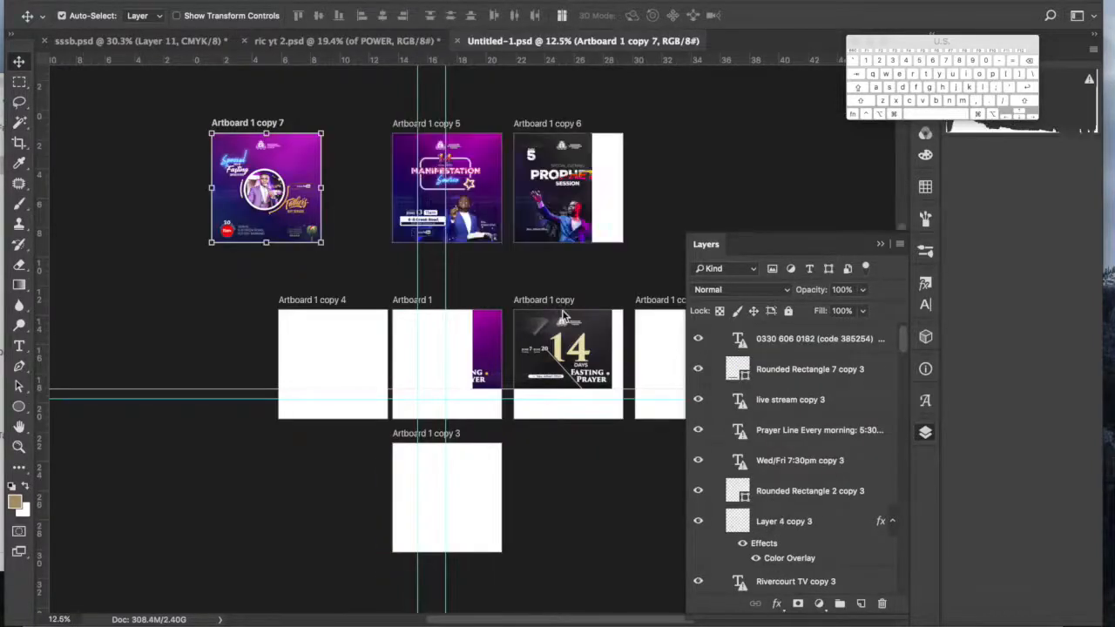
Step: Copy the speaker with the raised arm from the Prophetic Session artboard of Untitled-1.psd into ric yt 2.psd
left_click(590, 239)
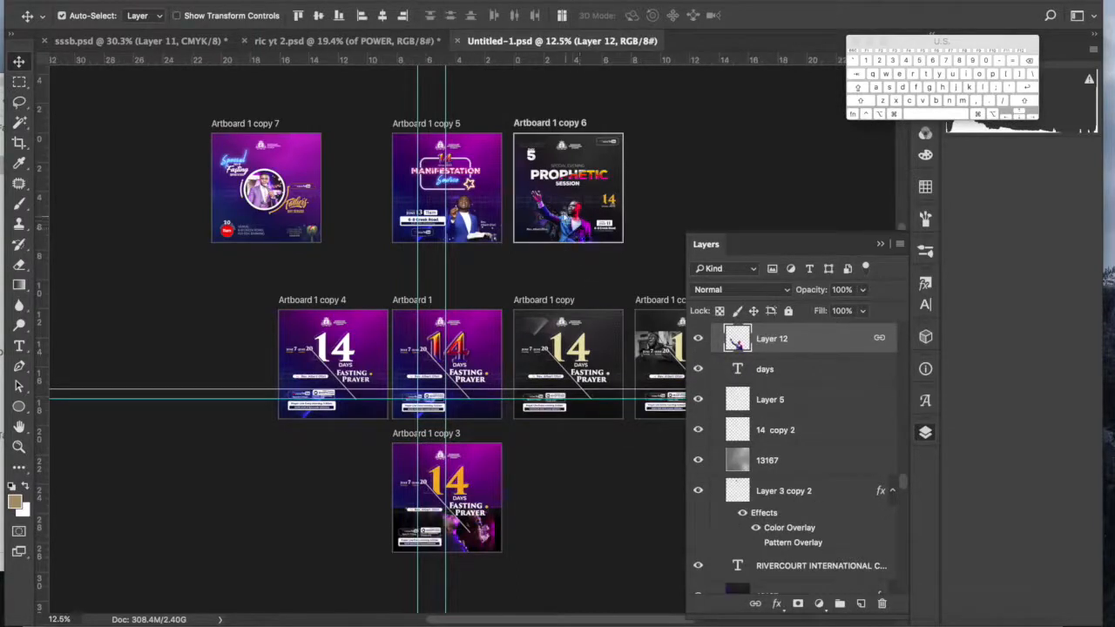
left_click_drag(555, 205, 561, 183)
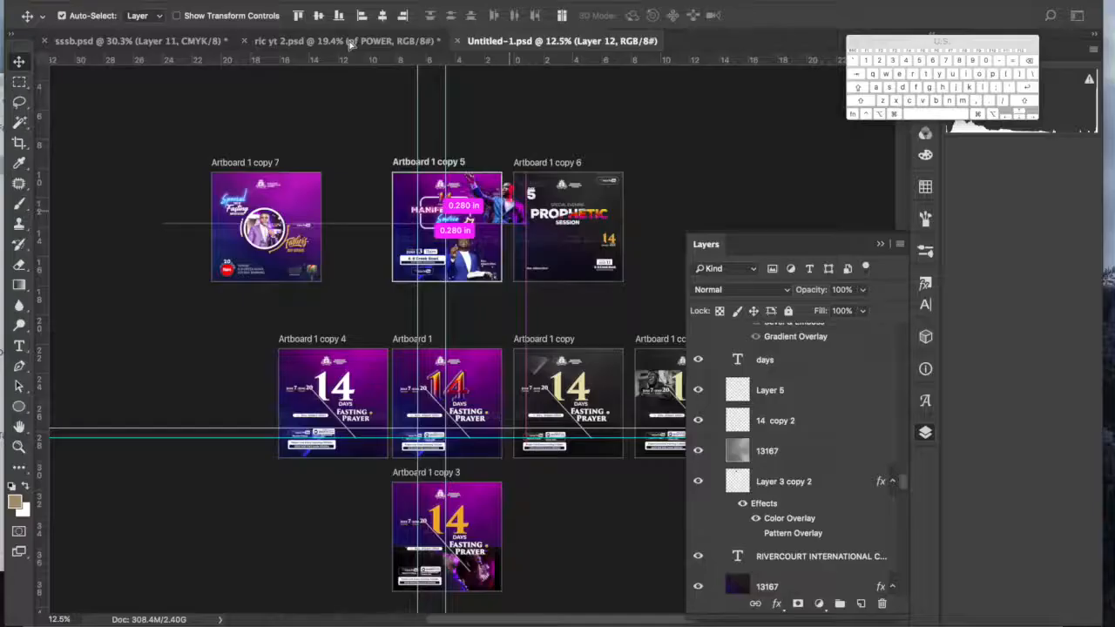
left_click(349, 41)
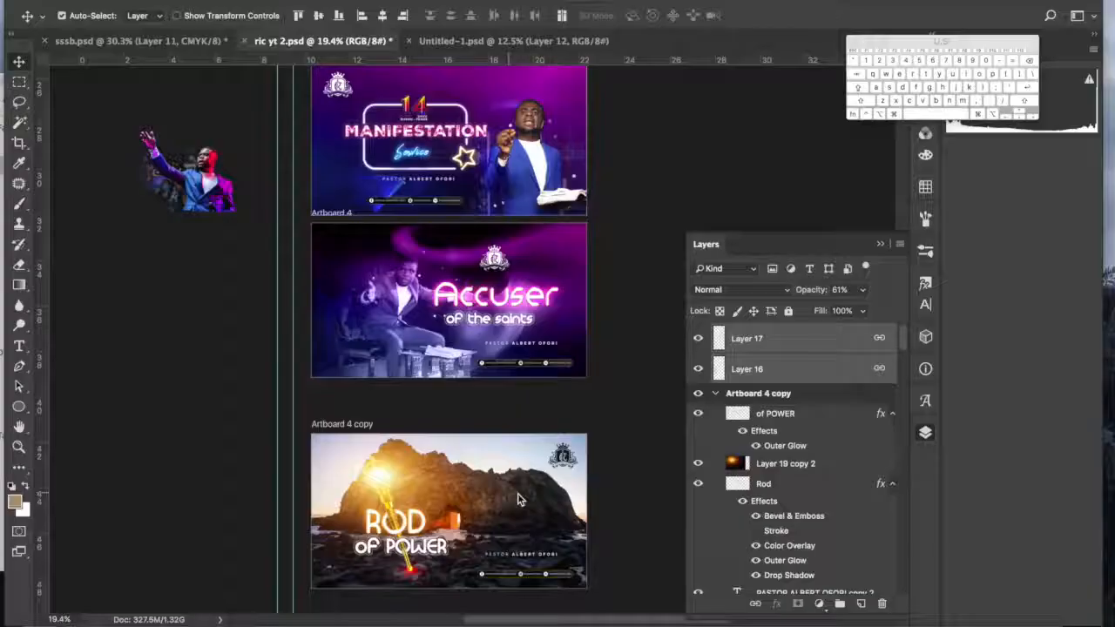
Step: Move the imported speaker onto Artboard 4 copy and delete the accompanying Layer 17
left_click_drag(523, 501, 507, 458)
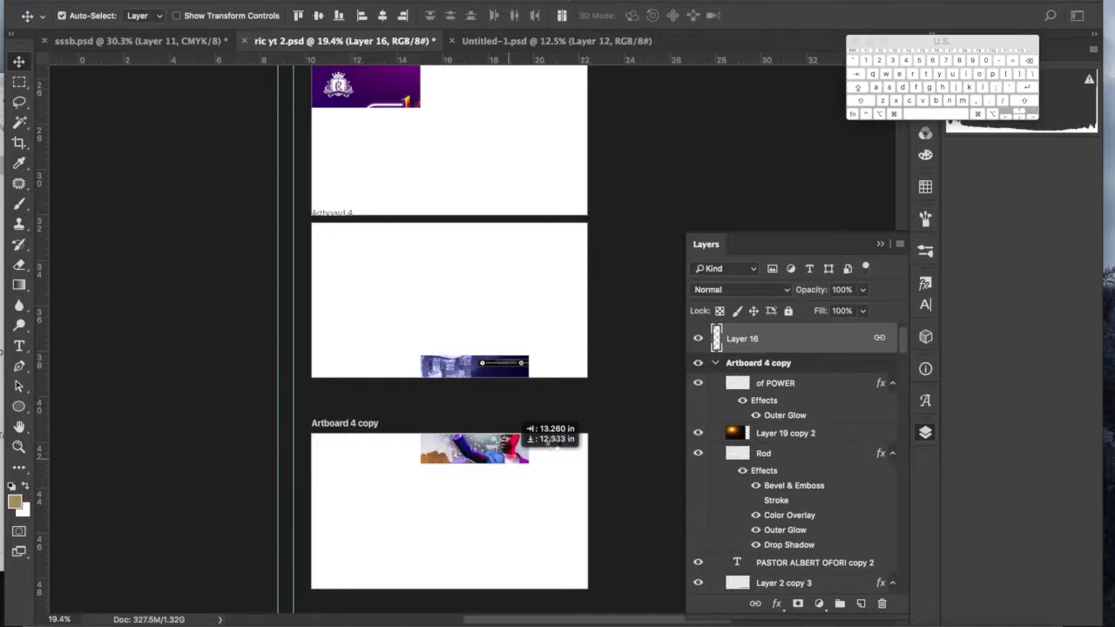
left_click_drag(547, 441, 549, 440)
scroll(742, 353, "up", 1)
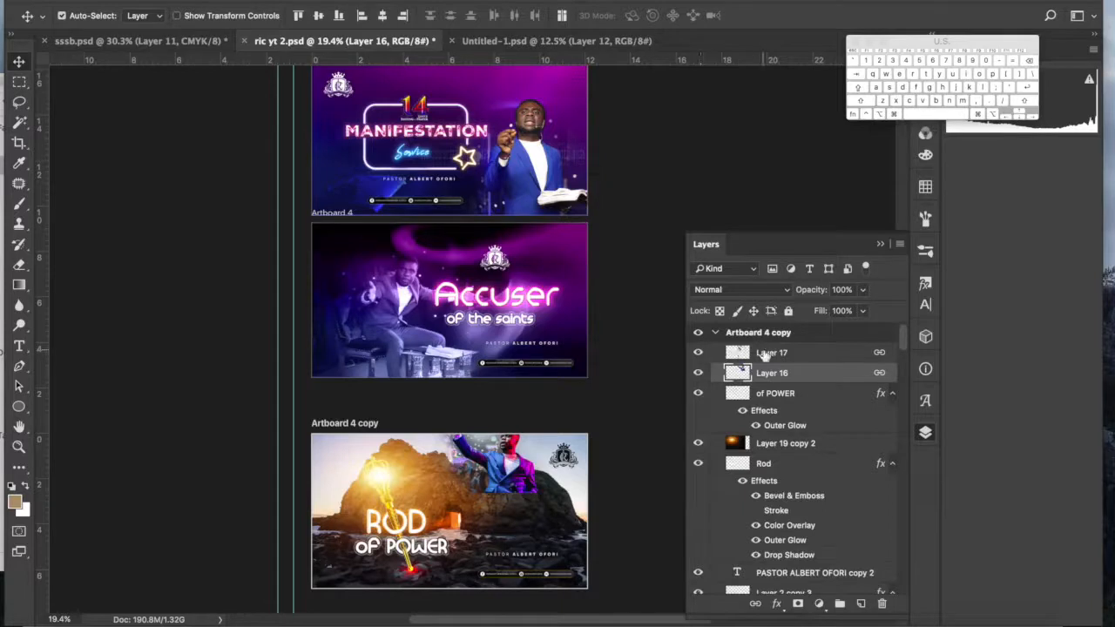
left_click(763, 353)
key("Delete")
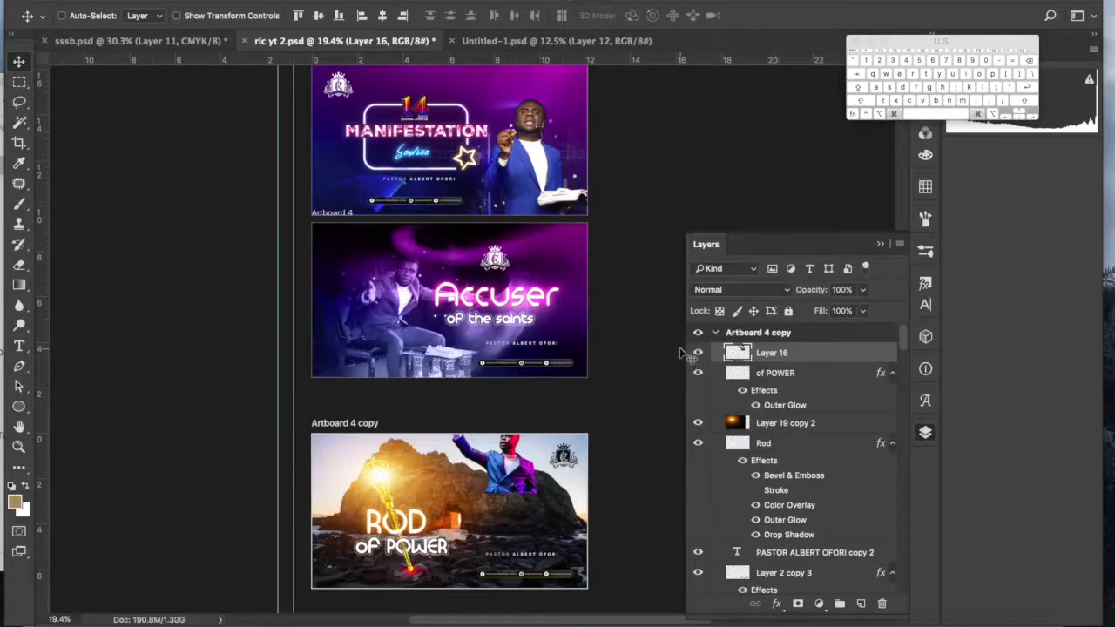
Step: Enlarge the speaker proportionally to about 150% with Free Transform and place him on the right half of Artboard 4 copy
key("ctrl+t")
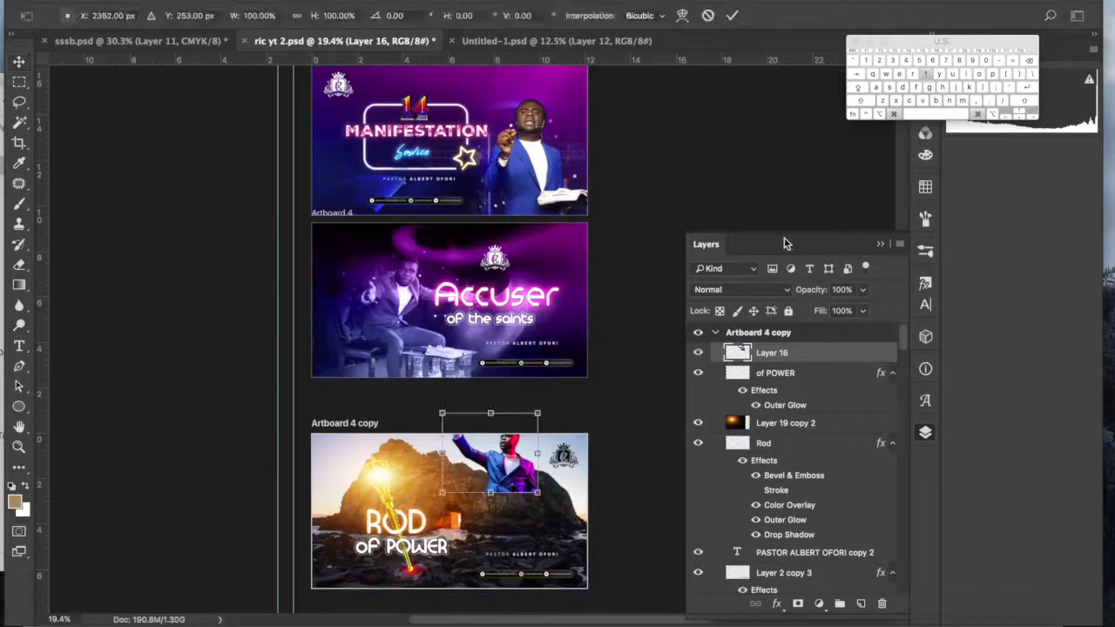
key("shift")
left_click_drag(562, 515, 530, 533)
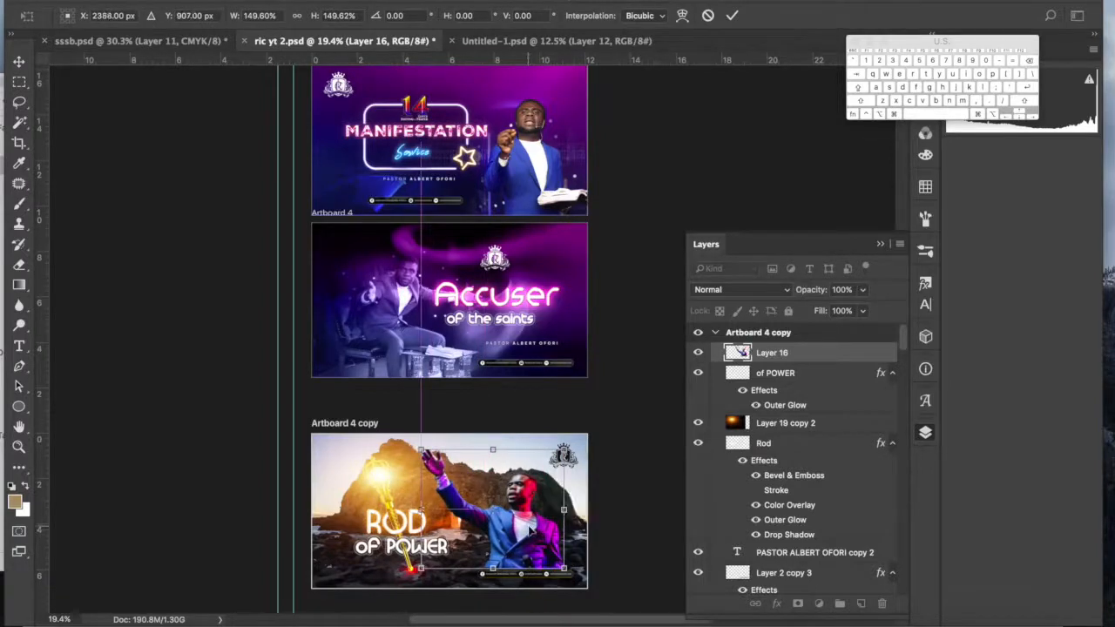
key("ctrl+h")
key("Return")
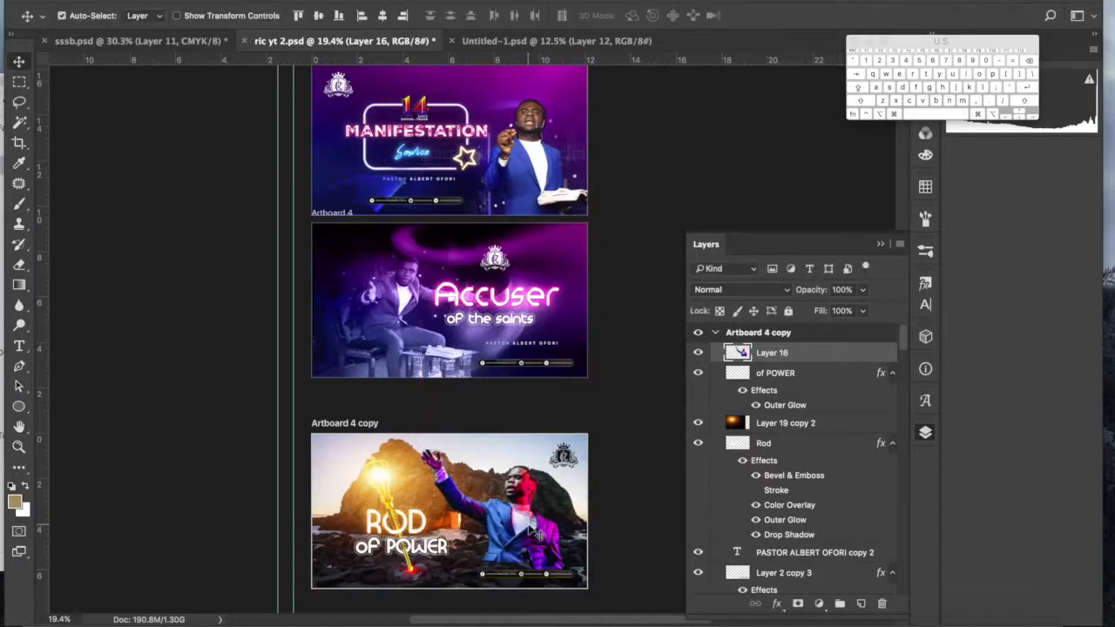
Step: Shift the speaker slightly right and send Layer 16 down the layer order to just beneath the pastor's name text
scroll(530, 527, "up", 2)
left_click_drag(531, 447, 552, 444)
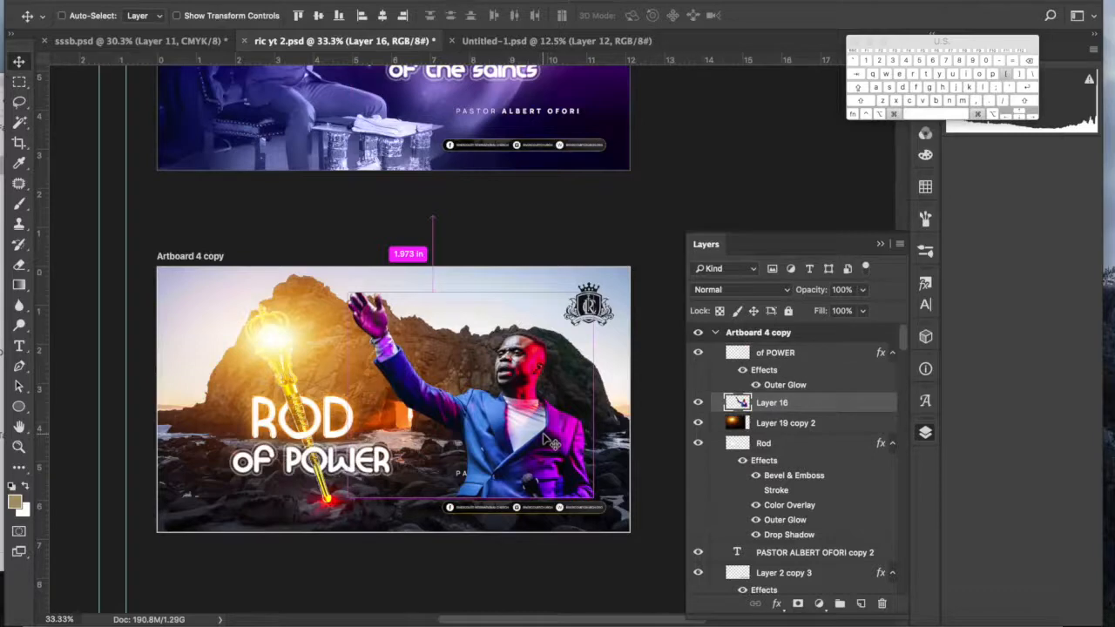
key("super+bracketleft")
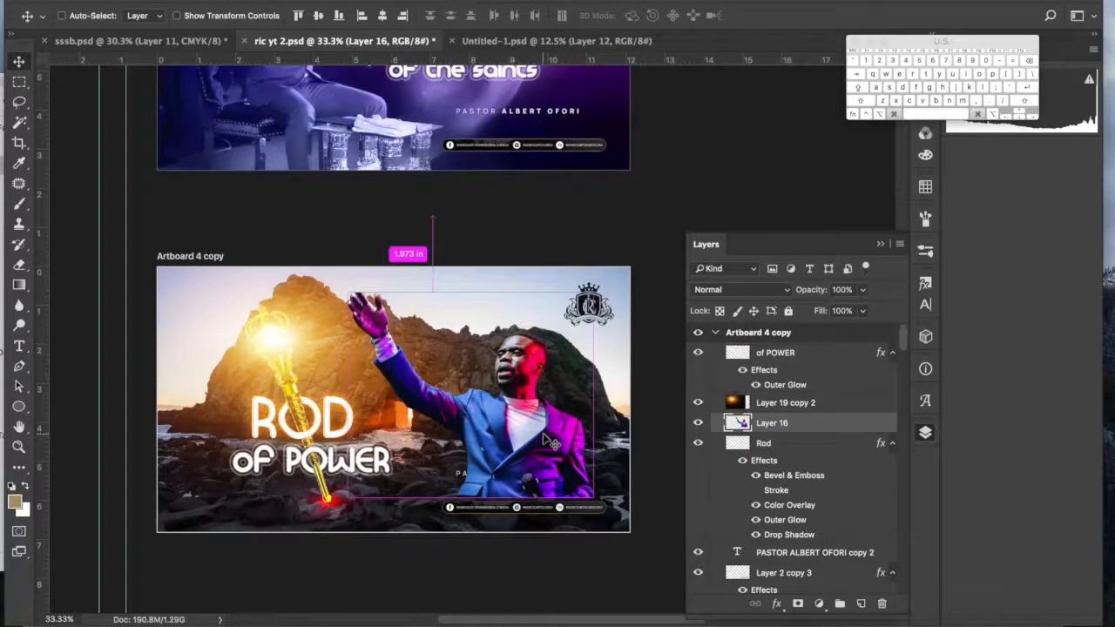
key("super")
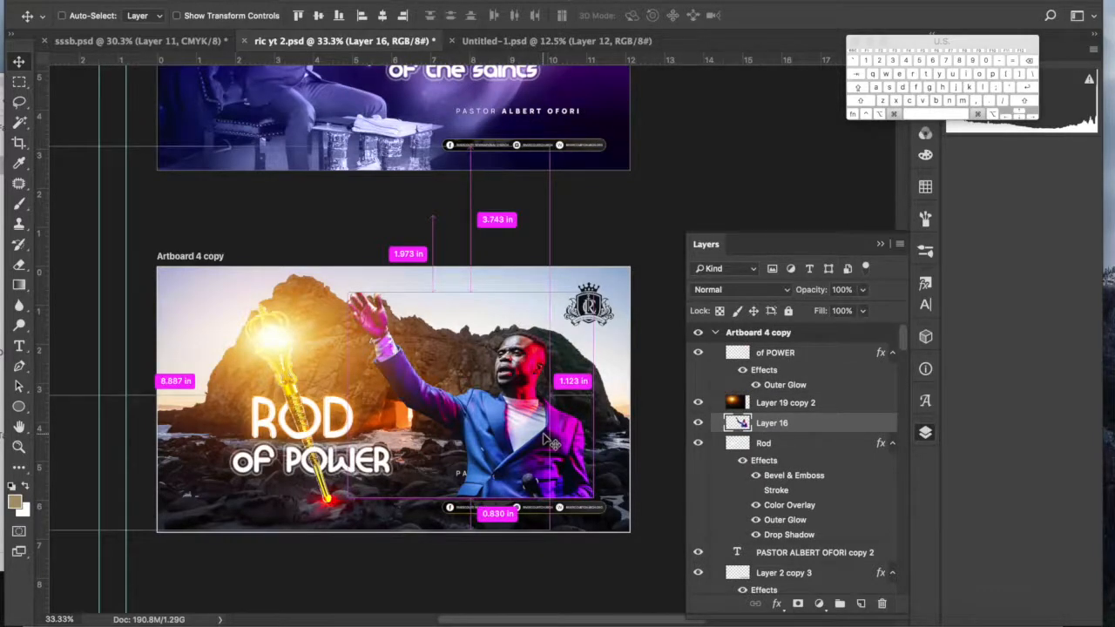
key("super+bracketleft")
key("super+bracketleft")
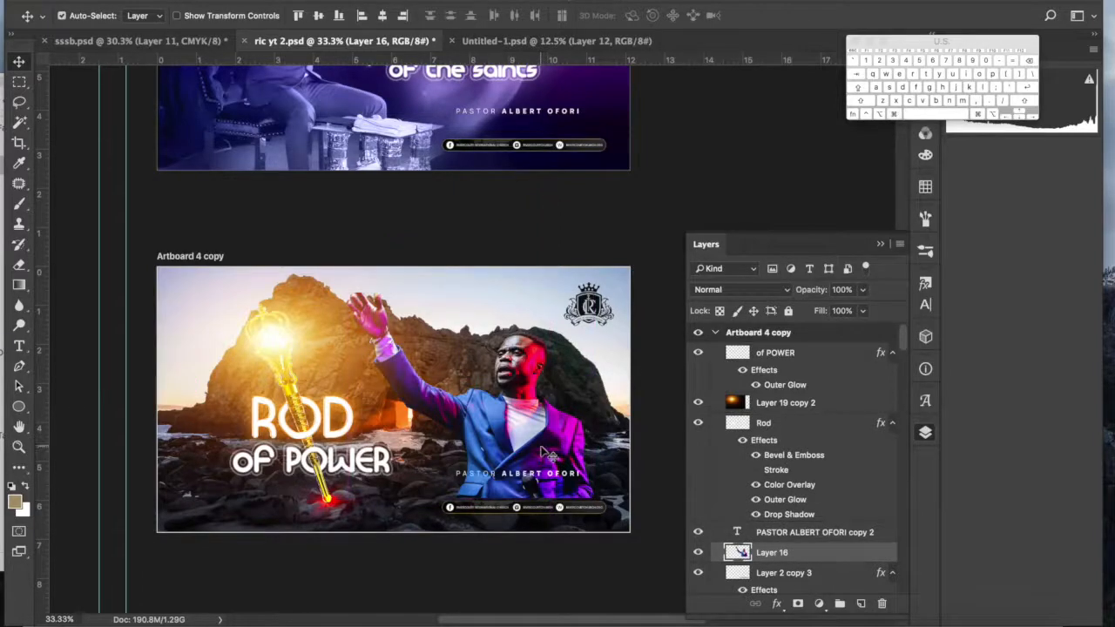
Step: Move the pastor's name text down and slightly right so it sits just above the social media bar on Artboard 4 copy
key("shift")
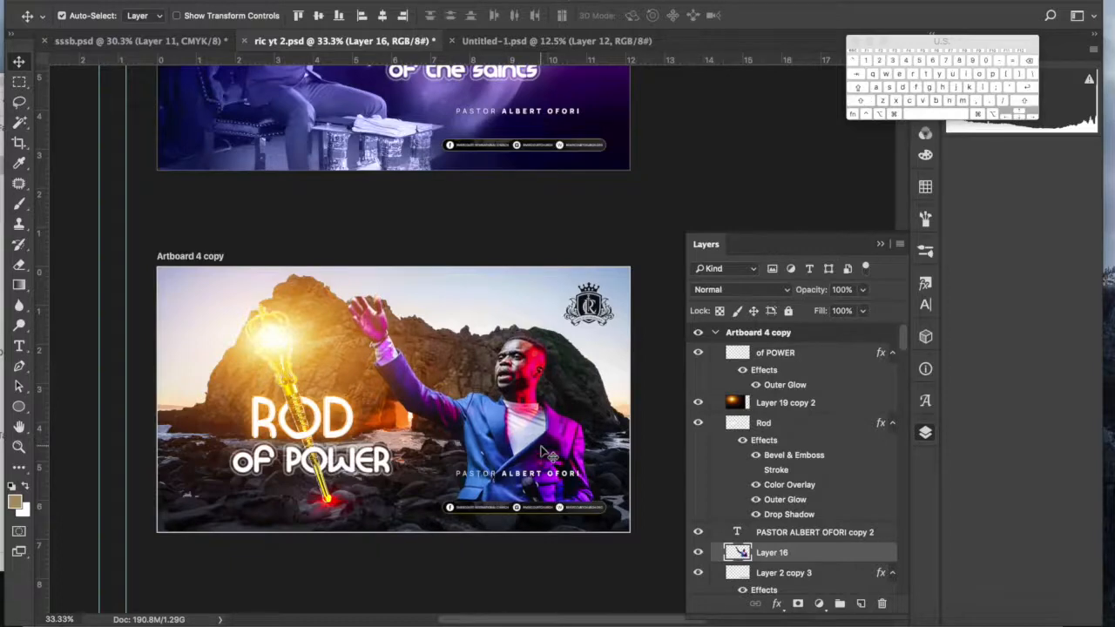
scroll(537, 506, "up", 3)
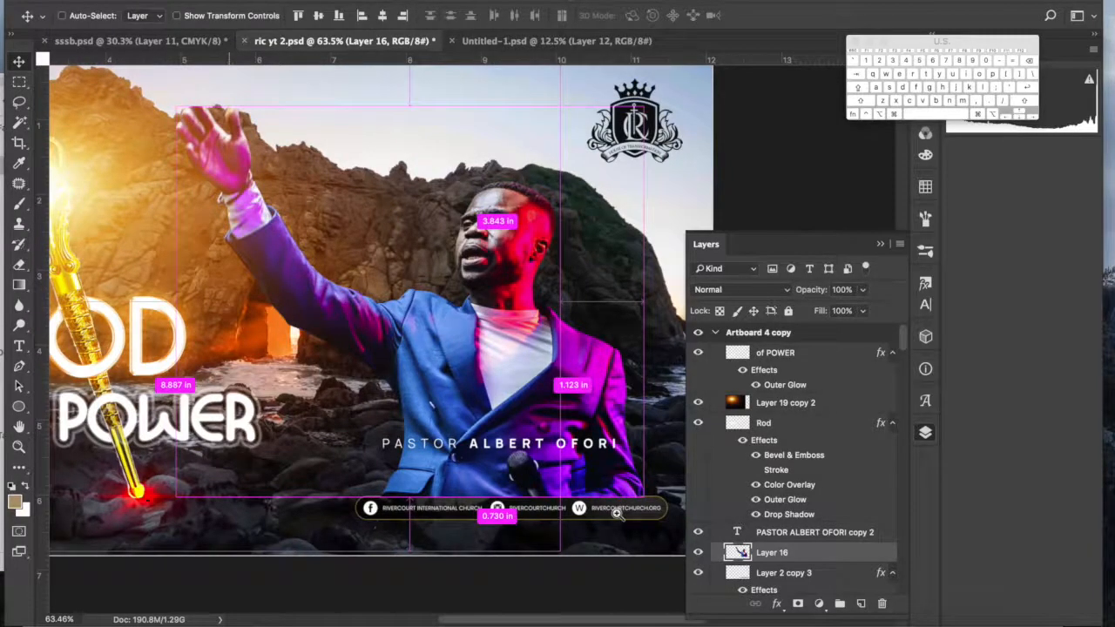
scroll(616, 514, "up", 1)
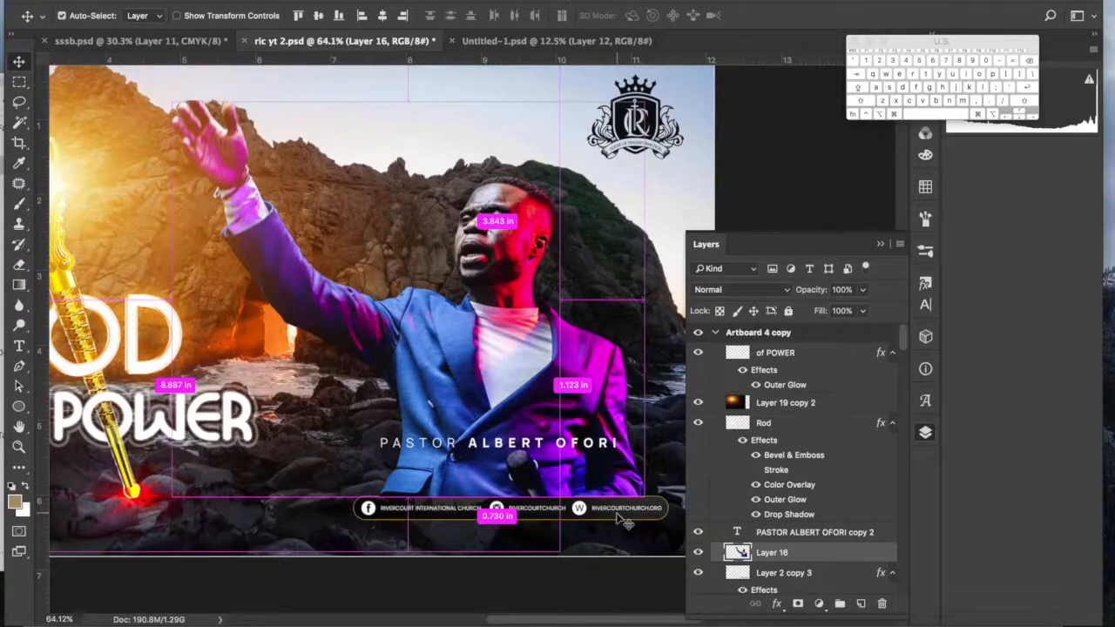
left_click_drag(625, 521, 600, 515)
mouse_move(565, 455)
left_mouse_down()
mouse_move(578, 482)
mouse_move(576, 471)
left_mouse_up()
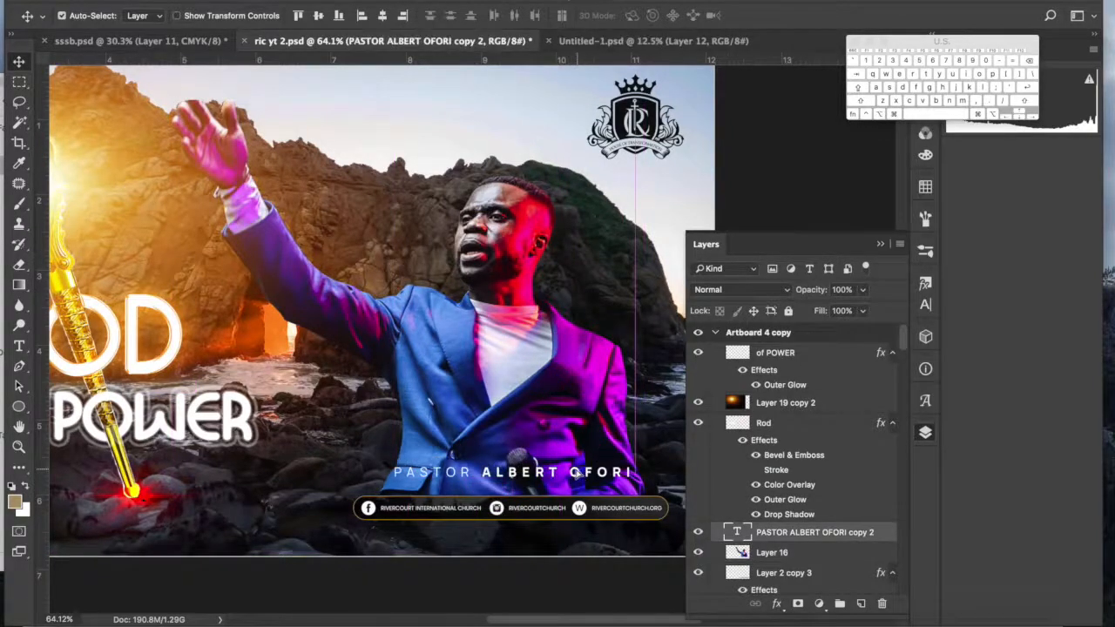
left_click_drag(536, 435, 471, 441)
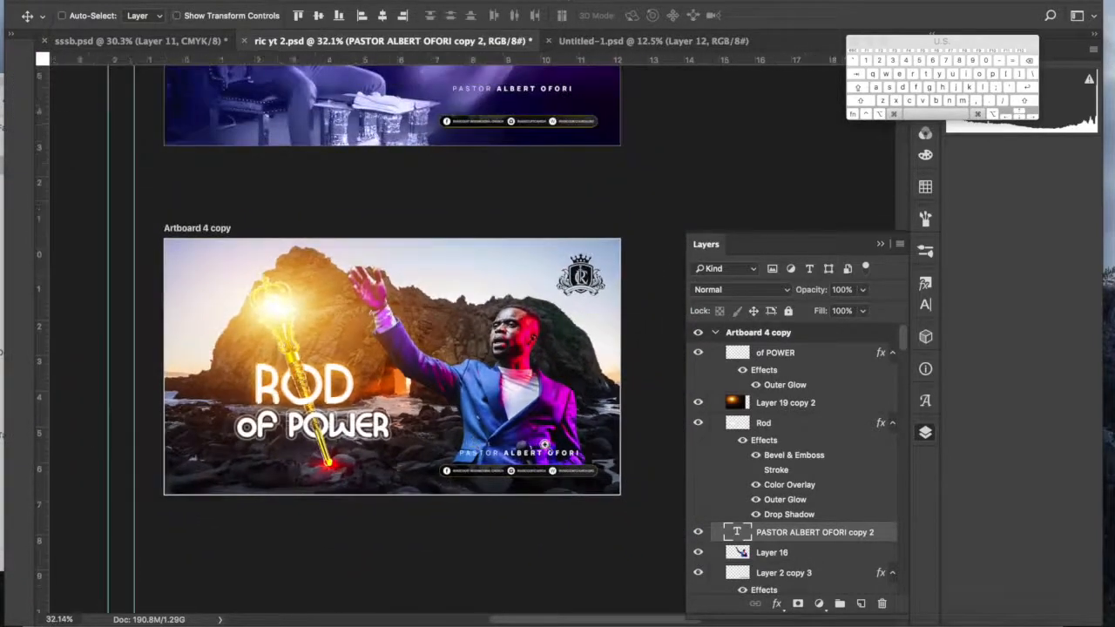
left_click(801, 554)
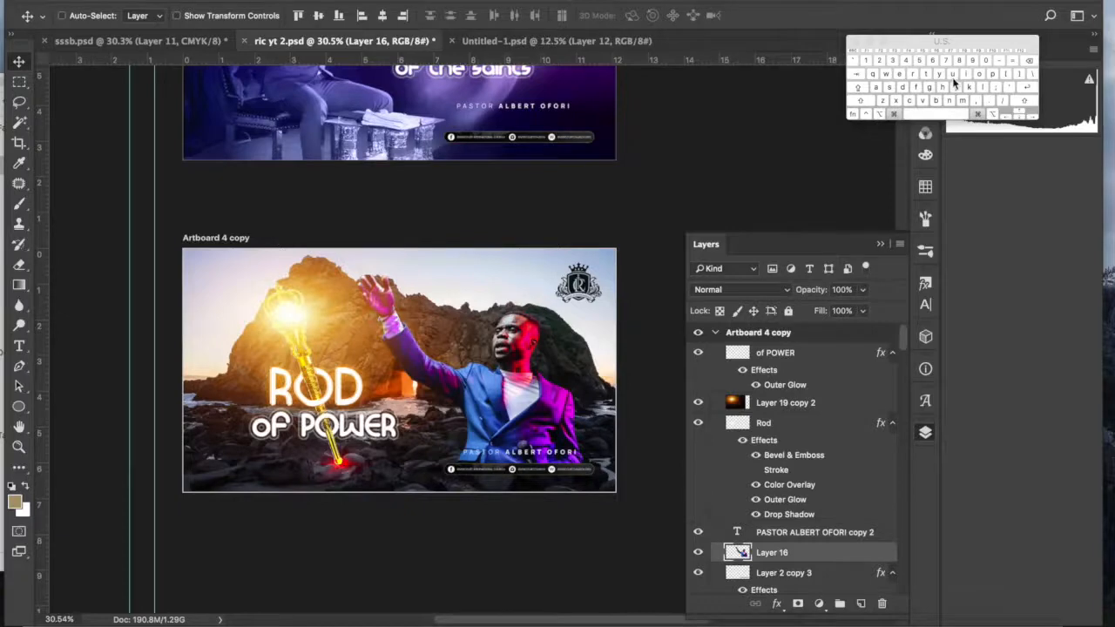
key("super+l")
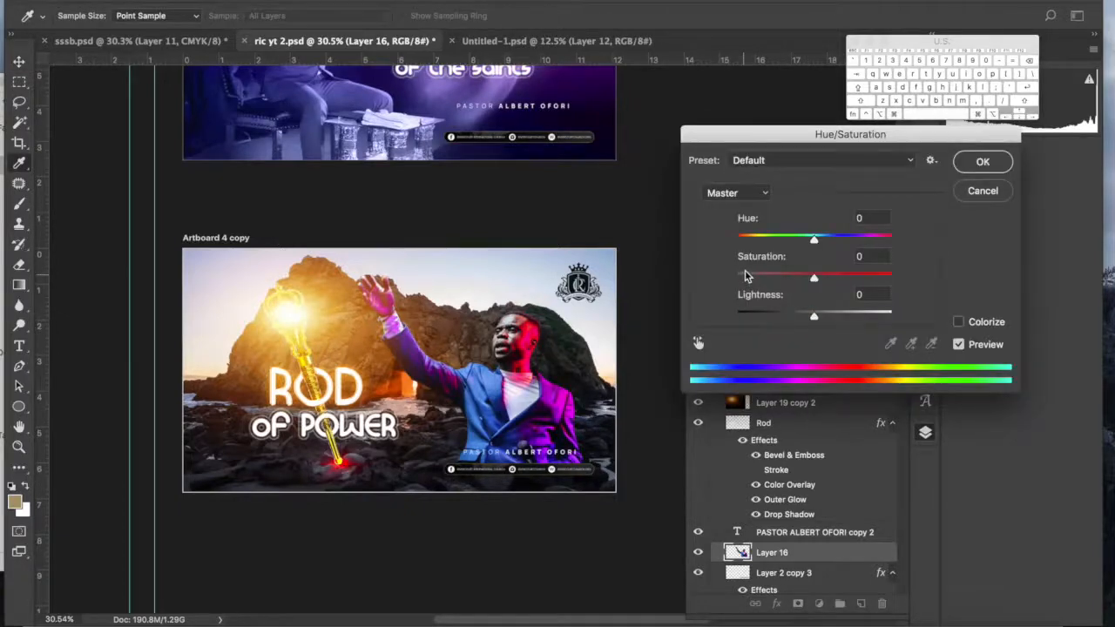
key("Escape")
scroll(365, 272, "up", 2)
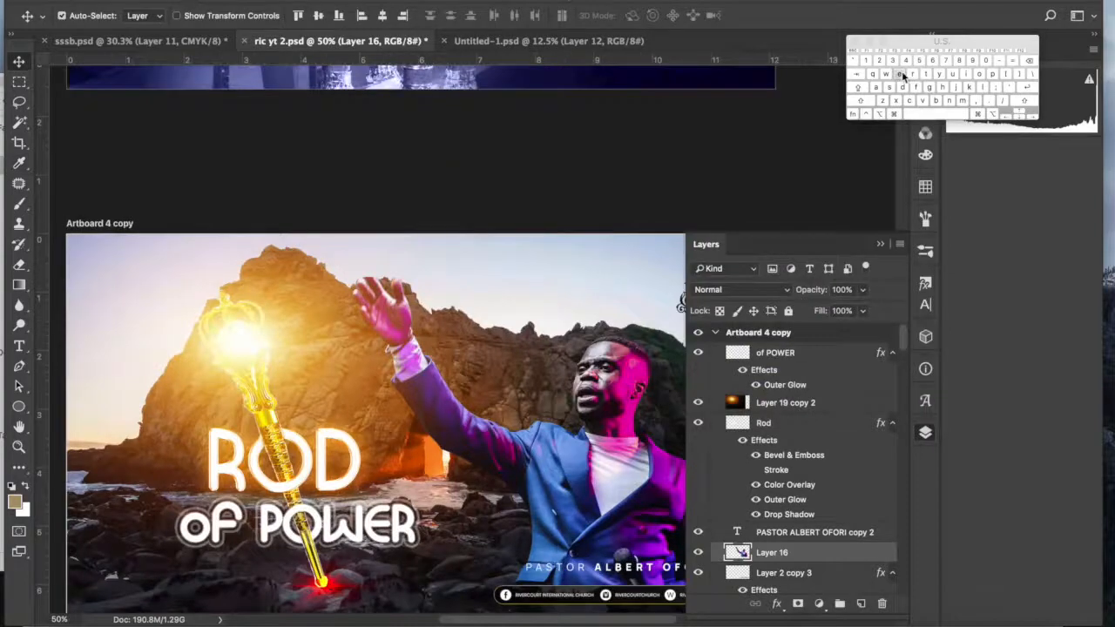
key("e")
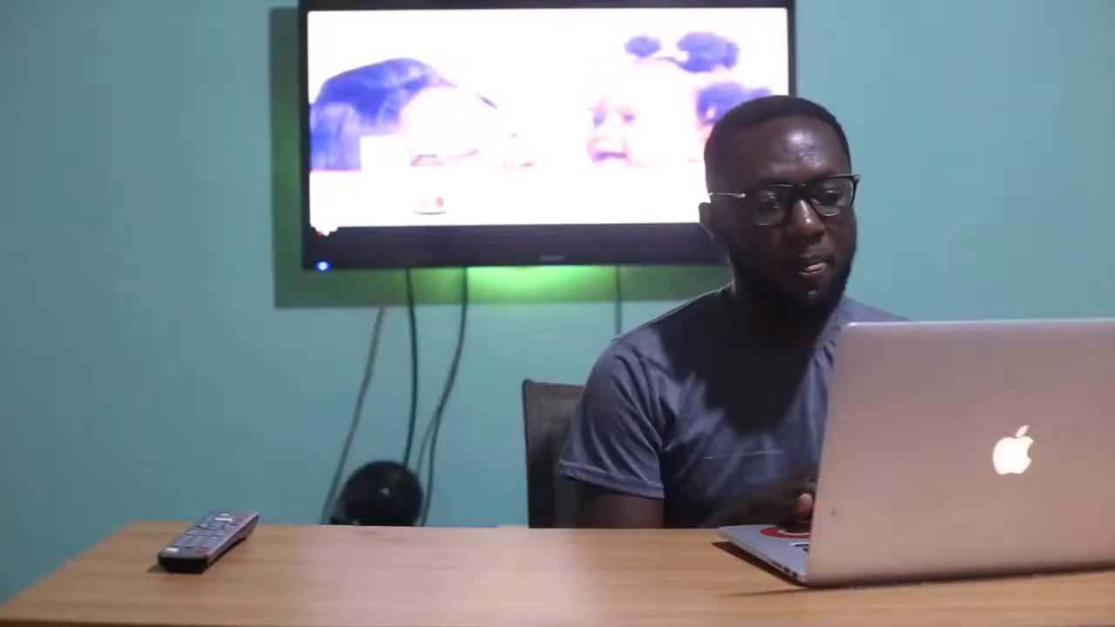